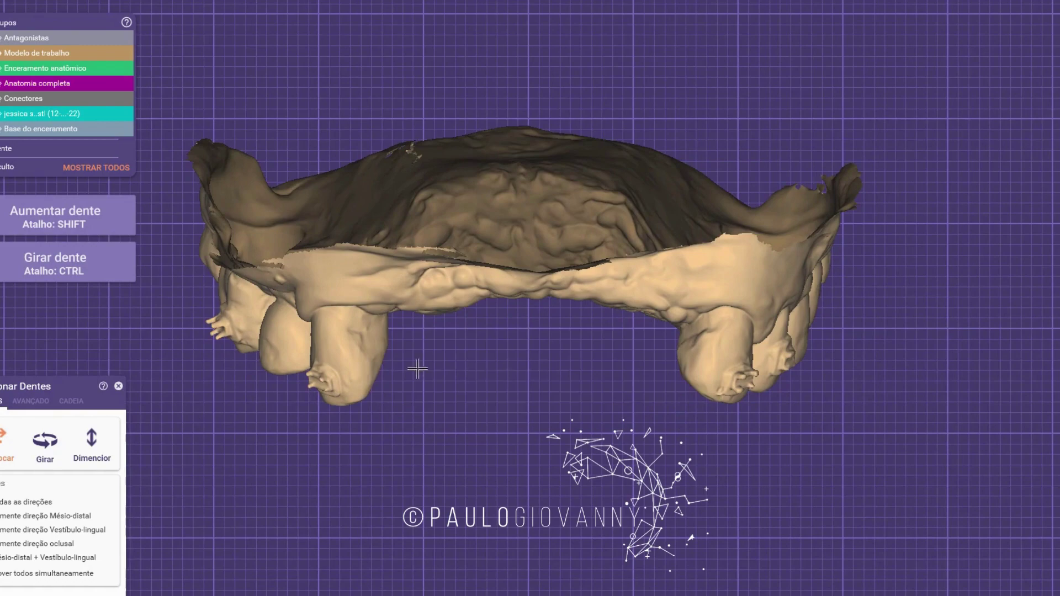
# Step: Examine the upper arch and the four anterior teeth from the front, occlusal and both lateral sides
pyautogui.scroll(-3, 523, 296)
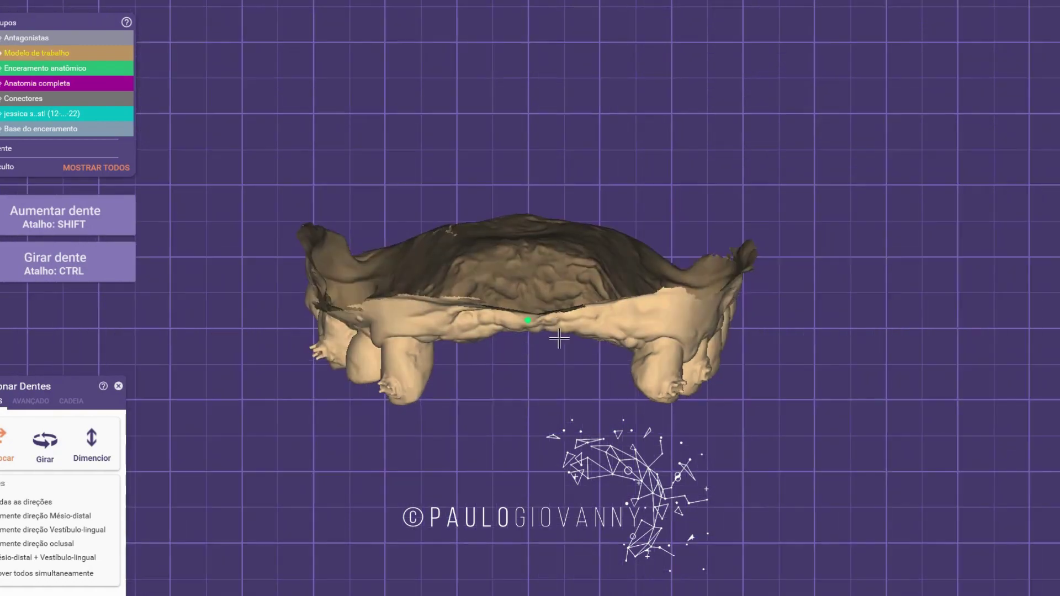
pyautogui.moveTo(558, 339); pyautogui.dragTo(551, 323, button='right')
pyautogui.scroll(2, 539, 317)
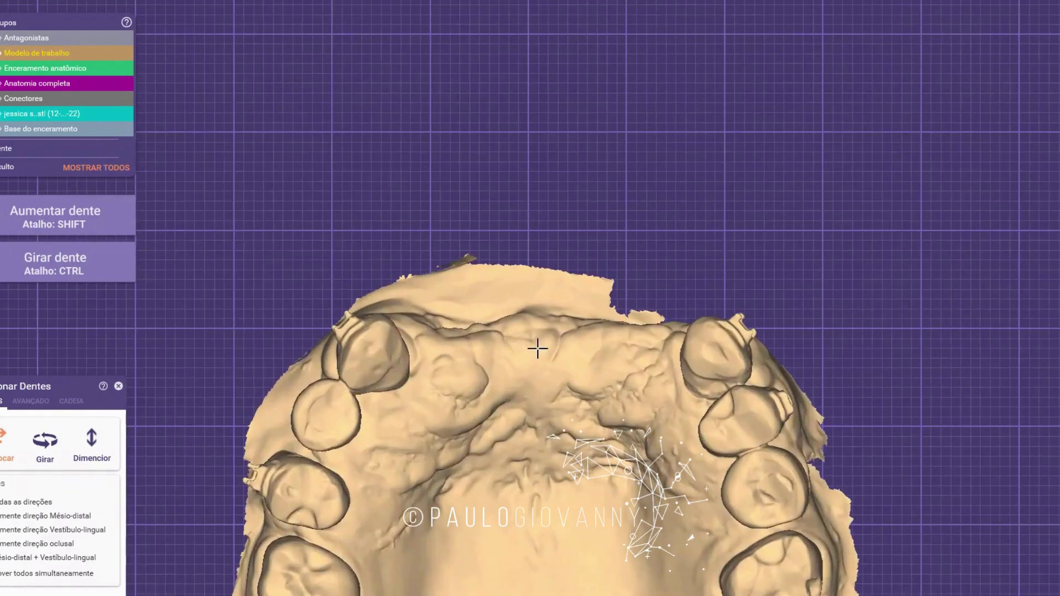
pyautogui.moveTo(515, 360); pyautogui.dragTo(563, 414, button='right')
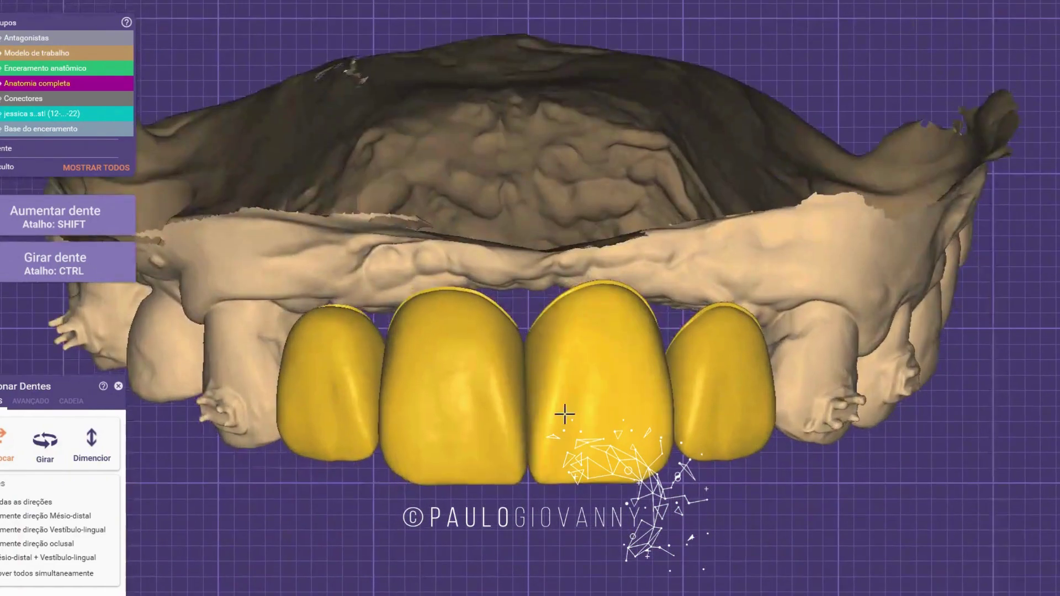
pyautogui.scroll(-2, 563, 413)
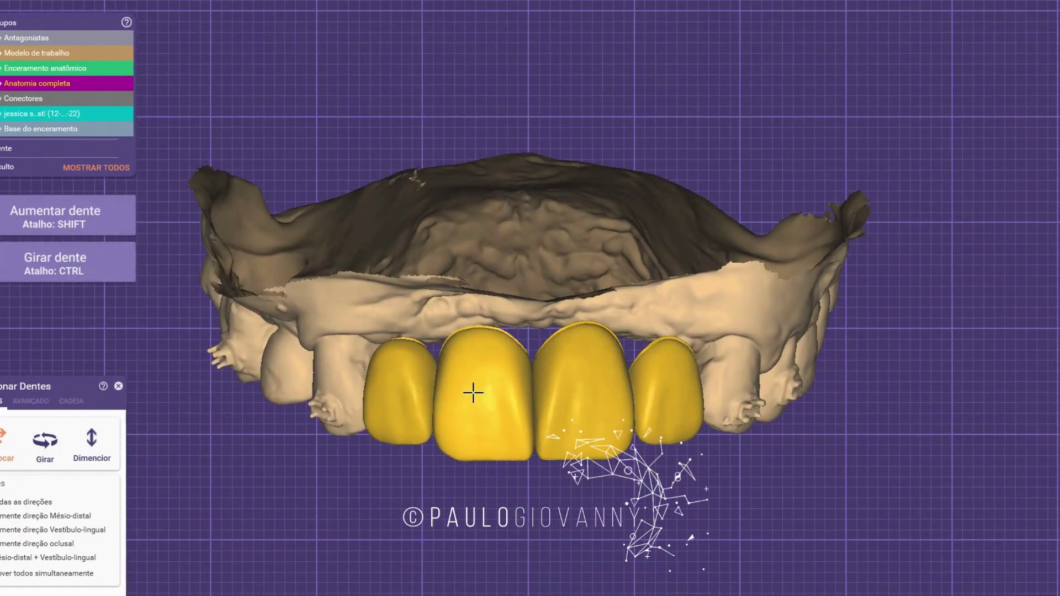
pyautogui.moveTo(448, 395); pyautogui.dragTo(477, 373, button='right')
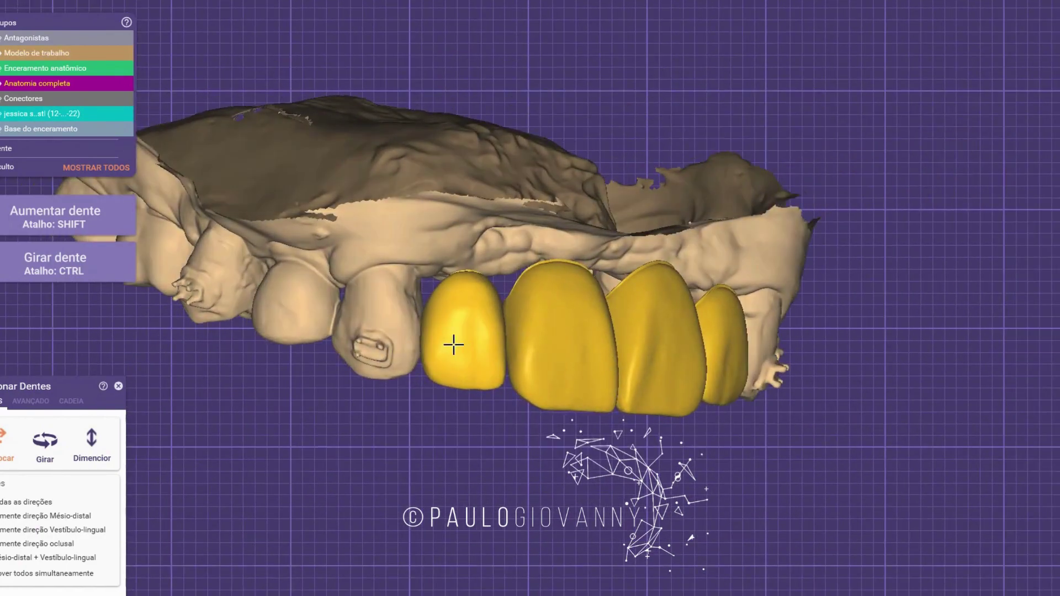
pyautogui.moveTo(619, 348); pyautogui.dragTo(521, 346, button='right')
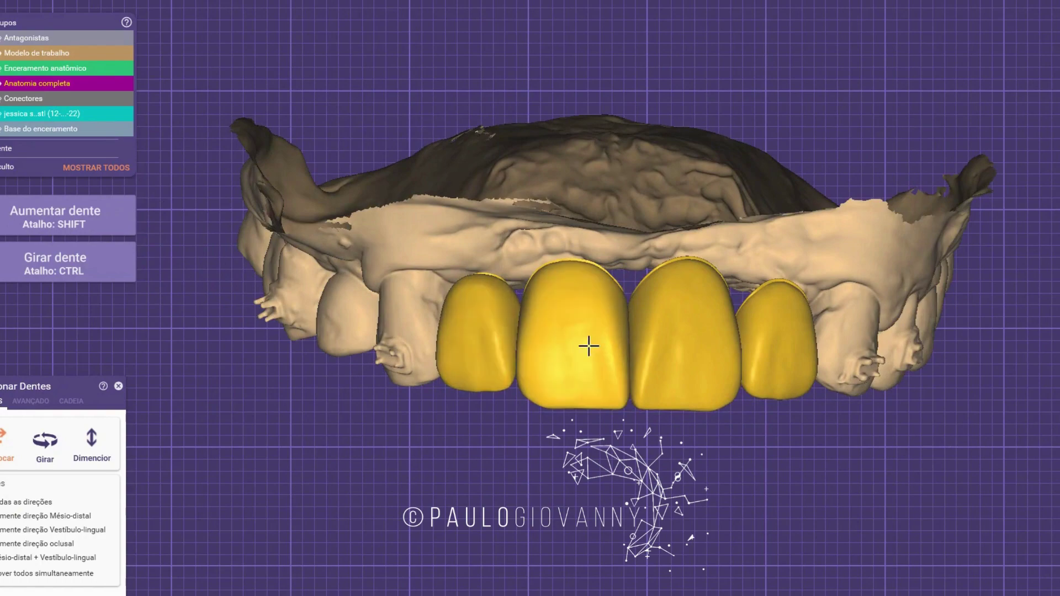
pyautogui.moveTo(780, 350); pyautogui.dragTo(425, 348, button='right')
pyautogui.moveTo(378, 322); pyautogui.dragTo(528, 329, button='right')
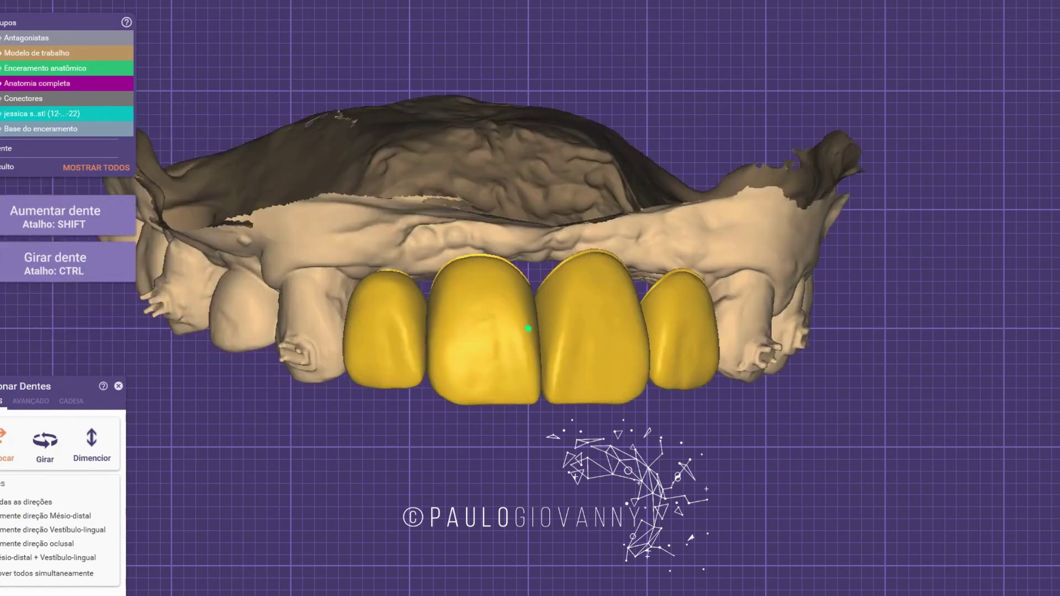
# Step: Hide the four anterior teeth to examine the edentulous ridge, and show them again
pyautogui.scroll(3, 499, 333)
pyautogui.press('h')
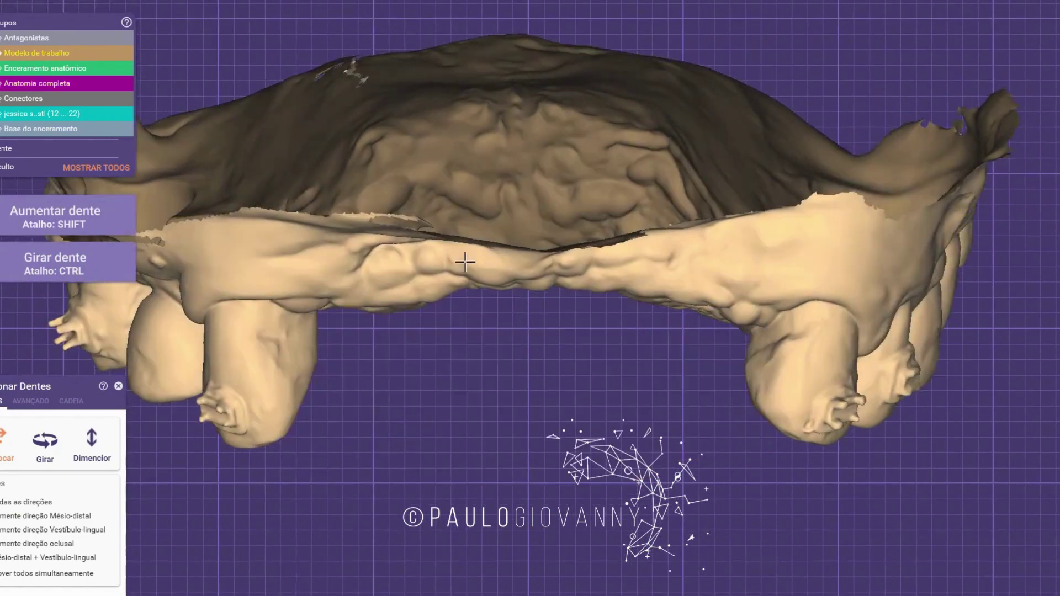
pyautogui.middleClick(436, 268)
pyautogui.moveTo(442, 280); pyautogui.dragTo(640, 595, button='right')
pyautogui.middleClick(648, 328)
pyautogui.scroll(-2, 648, 327)
pyautogui.scroll(2, 932, 511)
pyautogui.press('h')
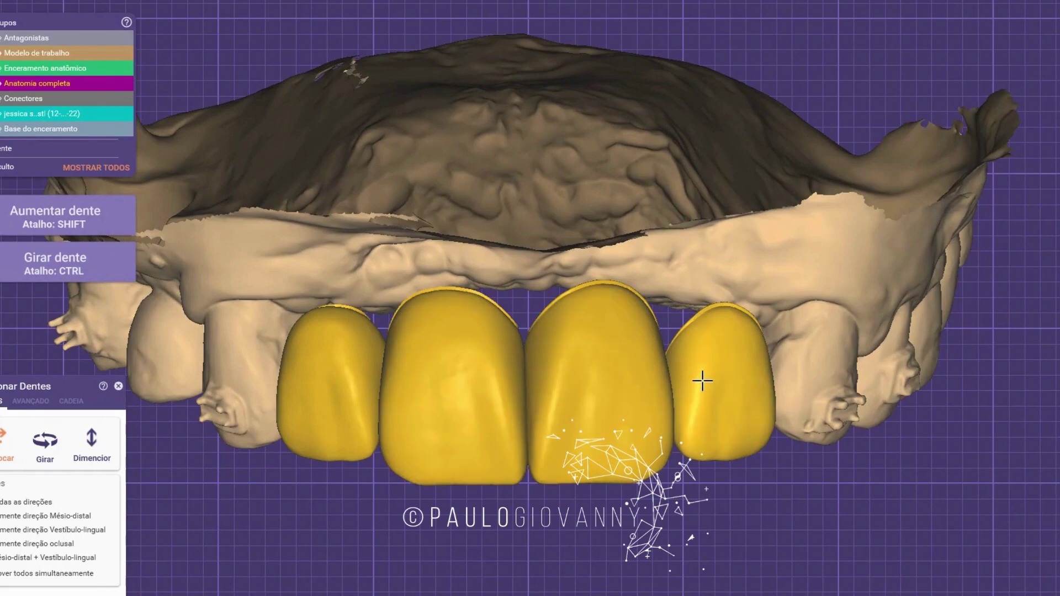
# Step: Check the four anterior teeth against the ridge from the front and side, and accept the tooth positioning
pyautogui.moveTo(700, 379); pyautogui.dragTo(783, 390, button='right')
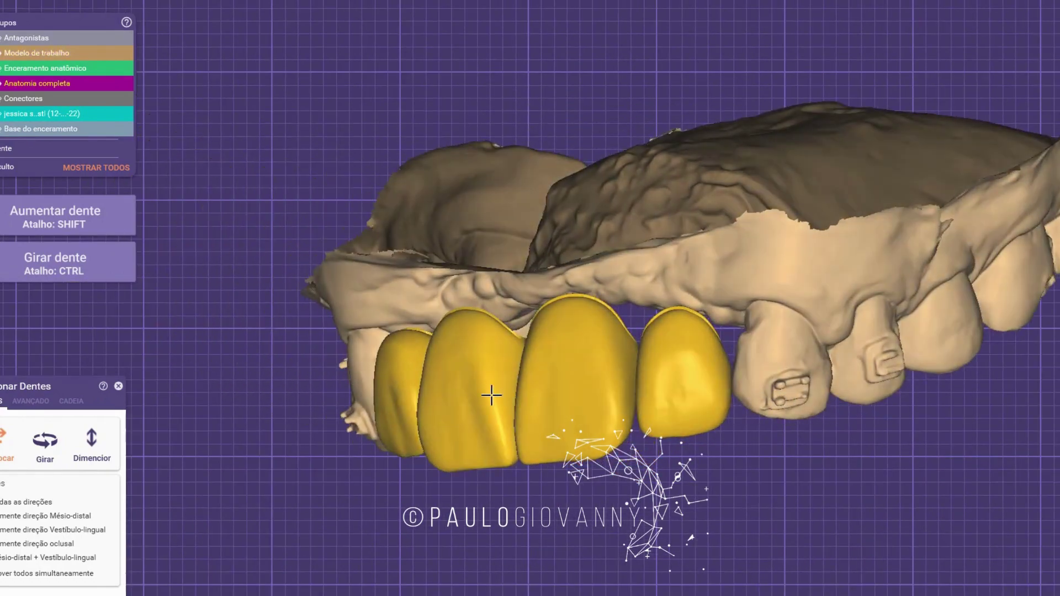
pyautogui.scroll(2, 634, 381)
pyautogui.moveTo(635, 380); pyautogui.dragTo(715, 399, button='right')
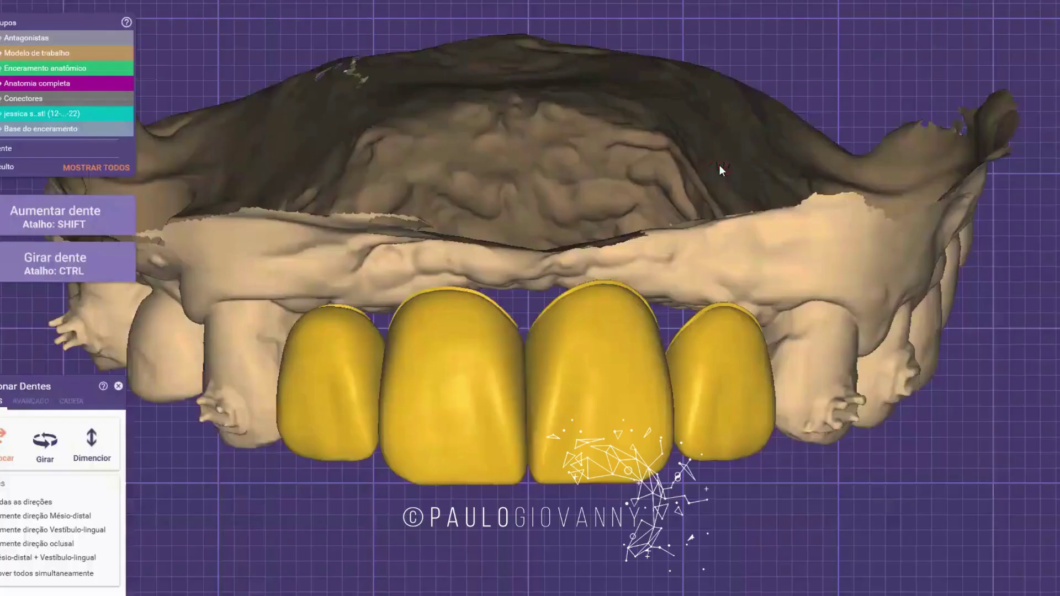
pyautogui.keyDown('ctrl'); pyautogui.middleClick(387, 415); pyautogui.keyUp('ctrl')
pyautogui.keyDown('ctrl'); pyautogui.middleClick(355, 412); pyautogui.keyUp('ctrl')
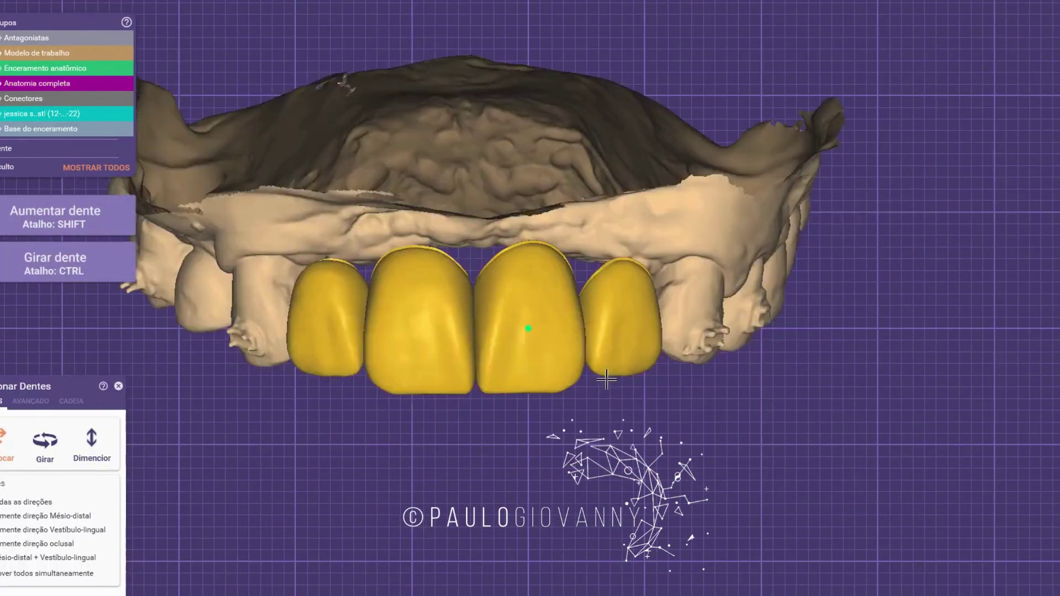
pyautogui.moveTo(606, 379)
pyautogui.mouseDown(button='right')
pyautogui.moveTo(613, 366)
pyautogui.moveTo(609, 380)
pyautogui.mouseUp(button='right')
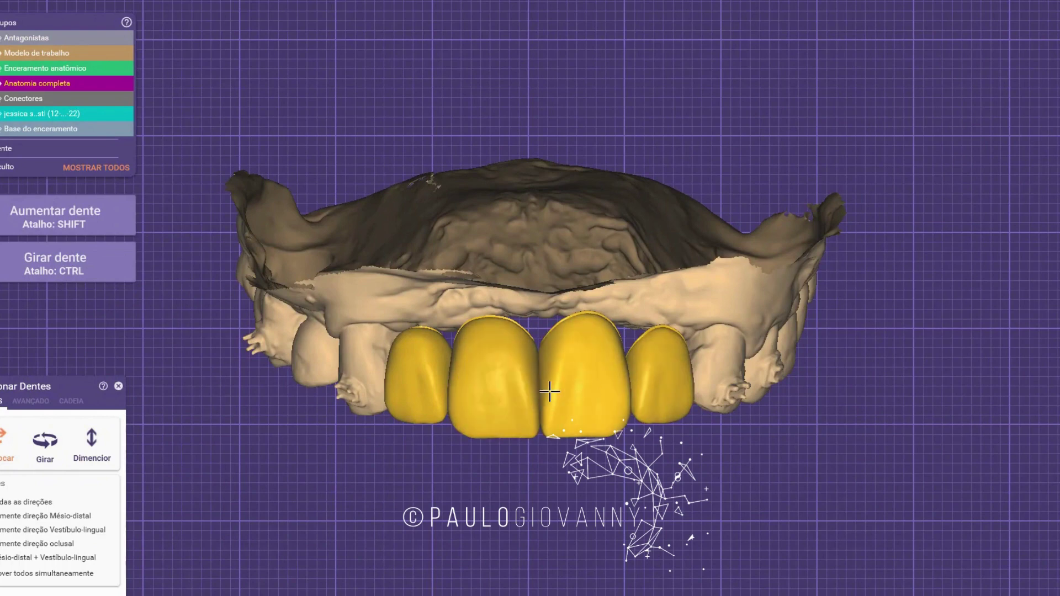
pyautogui.scroll(3, 557, 420)
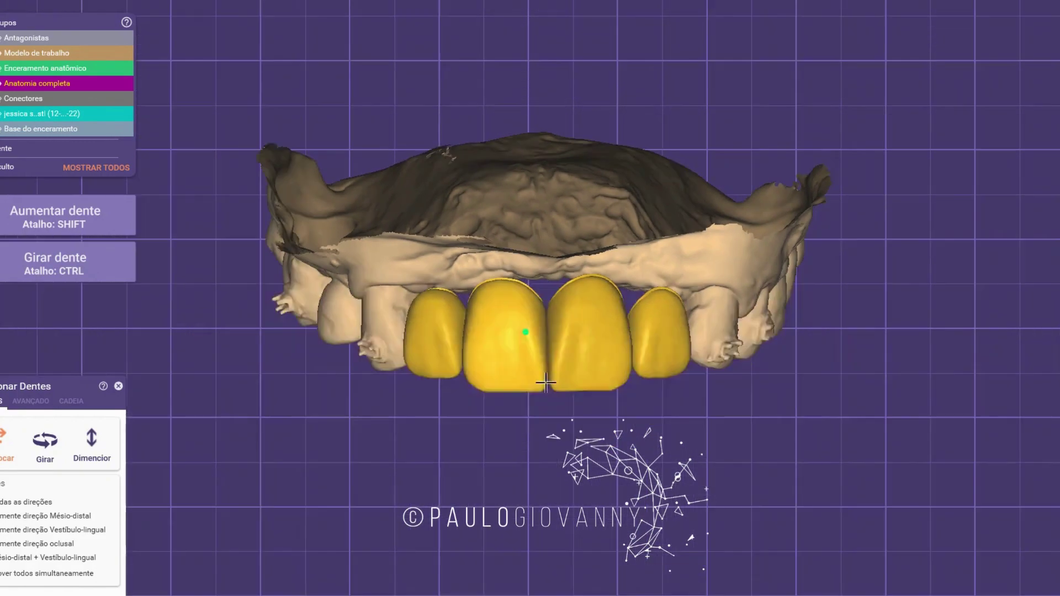
pyautogui.moveTo(530, 376)
pyautogui.mouseDown(button='right')
pyautogui.moveTo(570, 385)
pyautogui.moveTo(515, 383)
pyautogui.mouseUp(button='right')
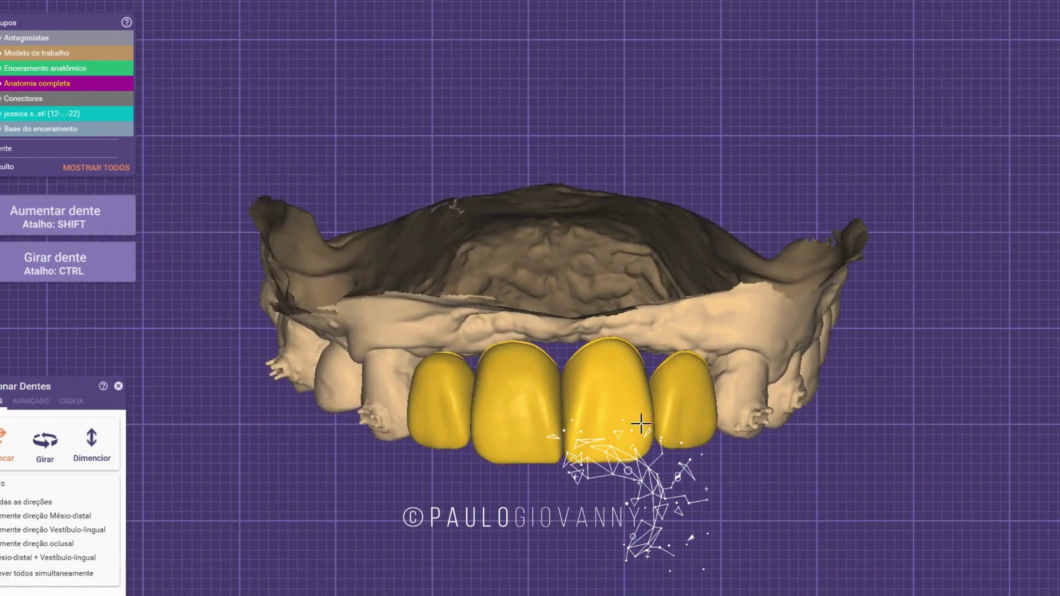
pyautogui.scroll(3, 850, 536)
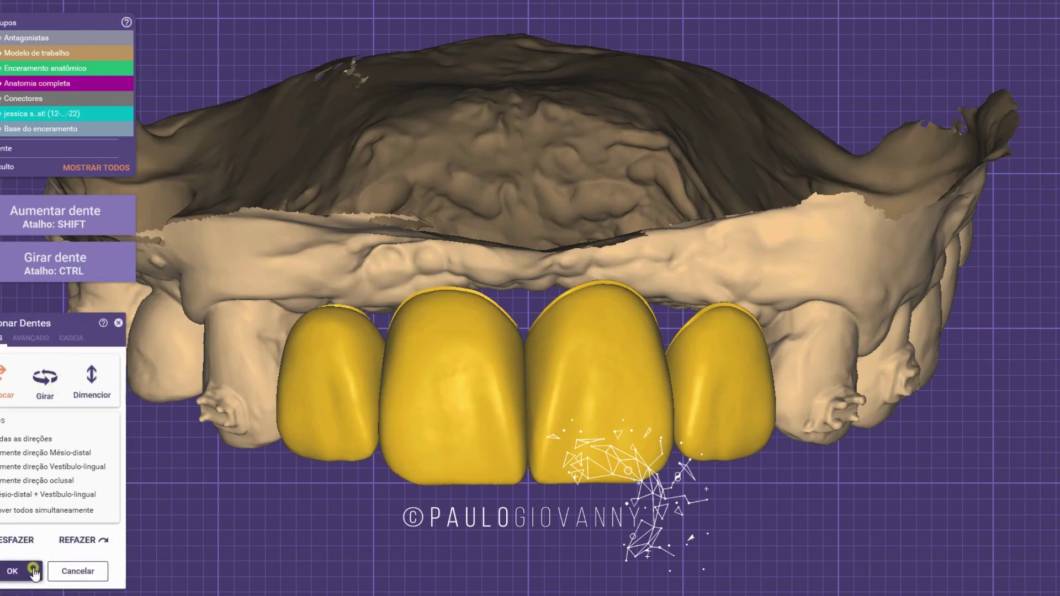
pyautogui.click(21, 566)
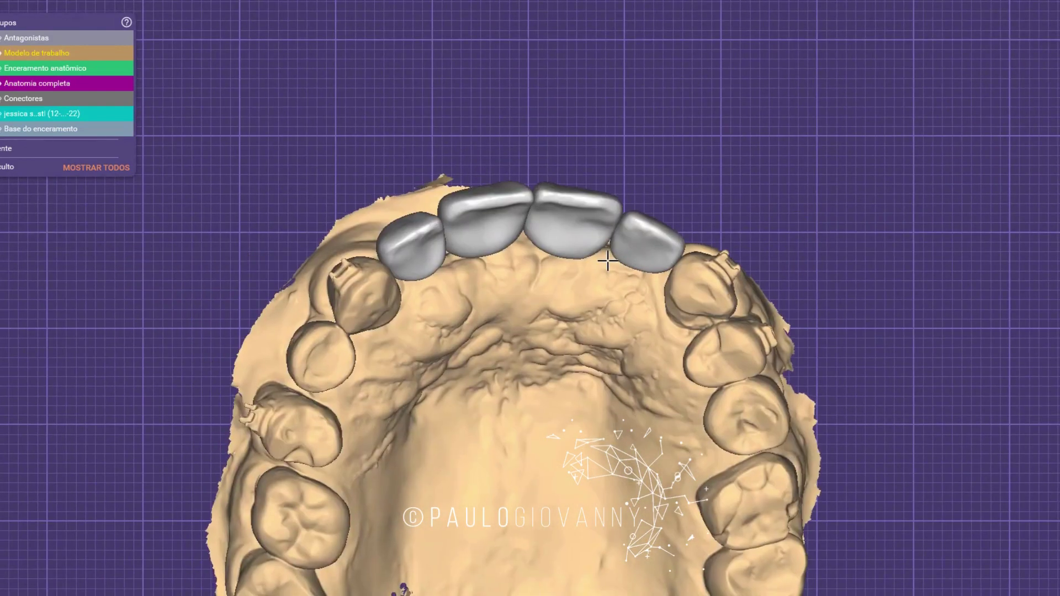
# Step: Check the existing wax-up base on the model and delete it by choosing "Base do enceramento" as the constructed part to erase
pyautogui.click(8, 131)
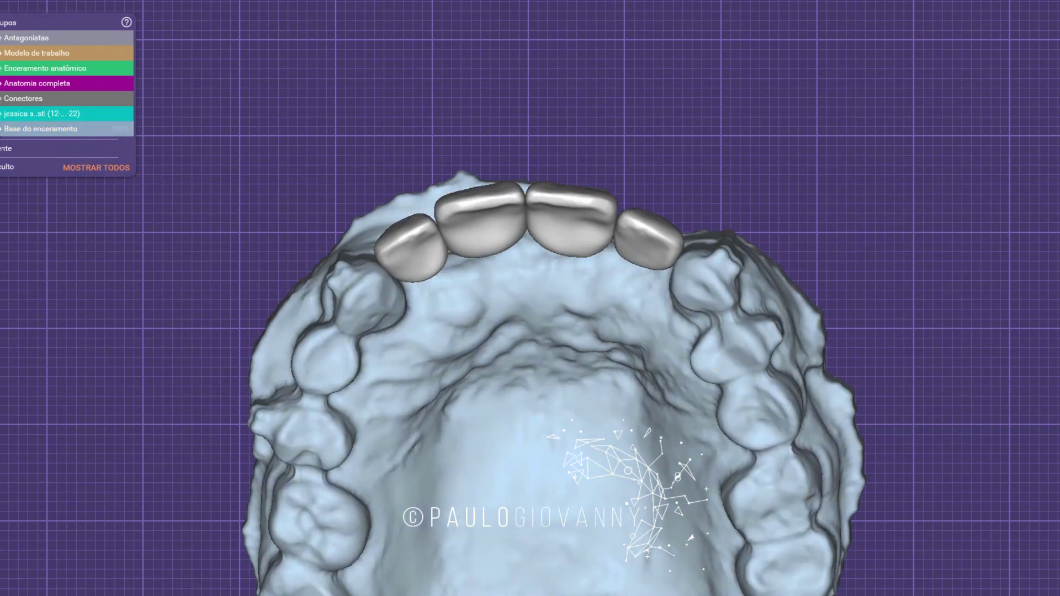
pyautogui.click(4, 130)
pyautogui.rightClick(284, 70)
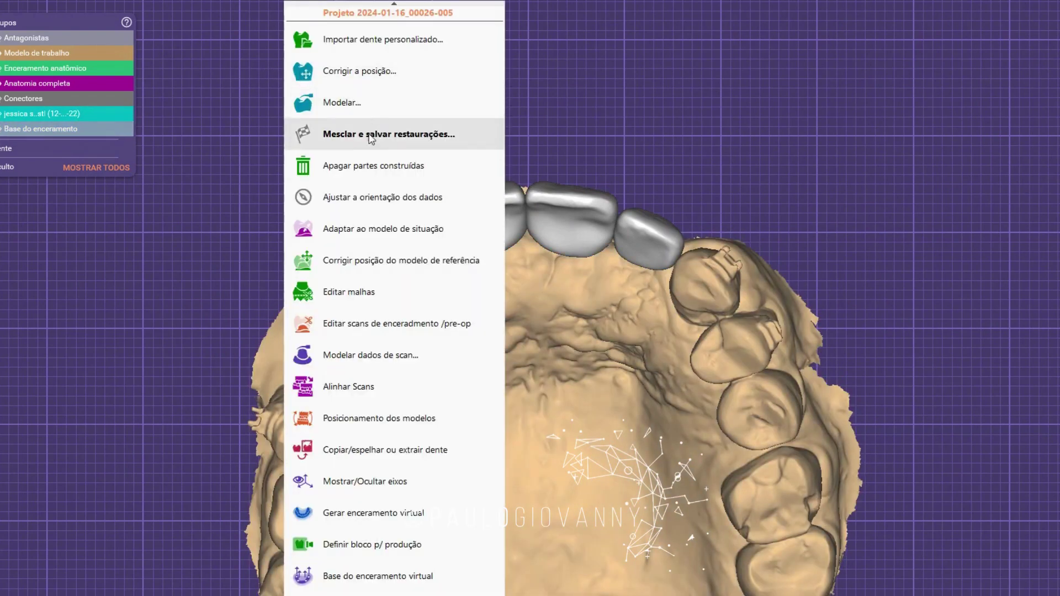
pyautogui.click(421, 167)
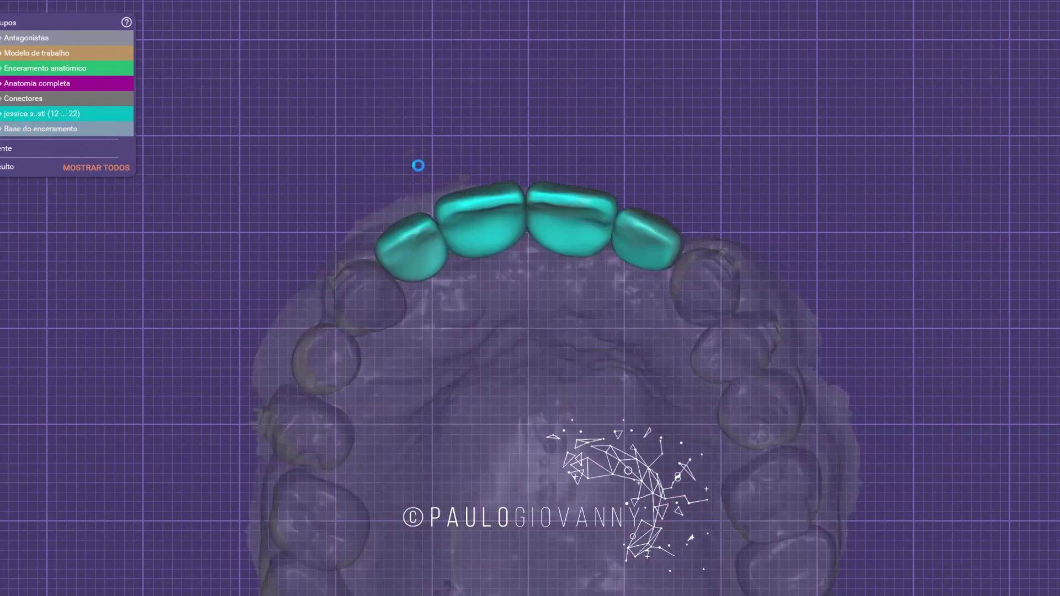
pyautogui.click(52, 523)
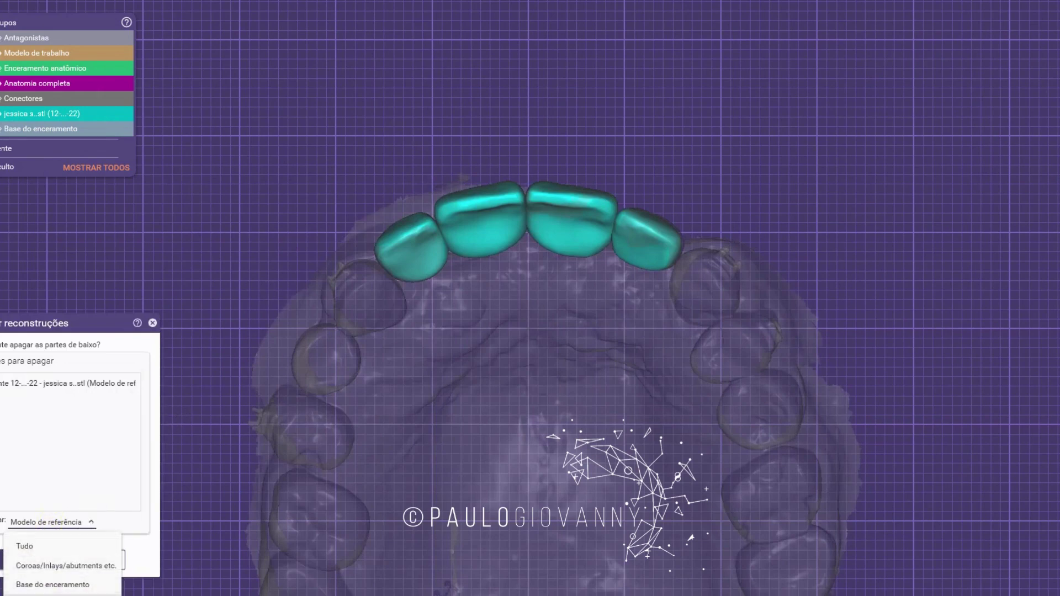
pyautogui.click(78, 307)
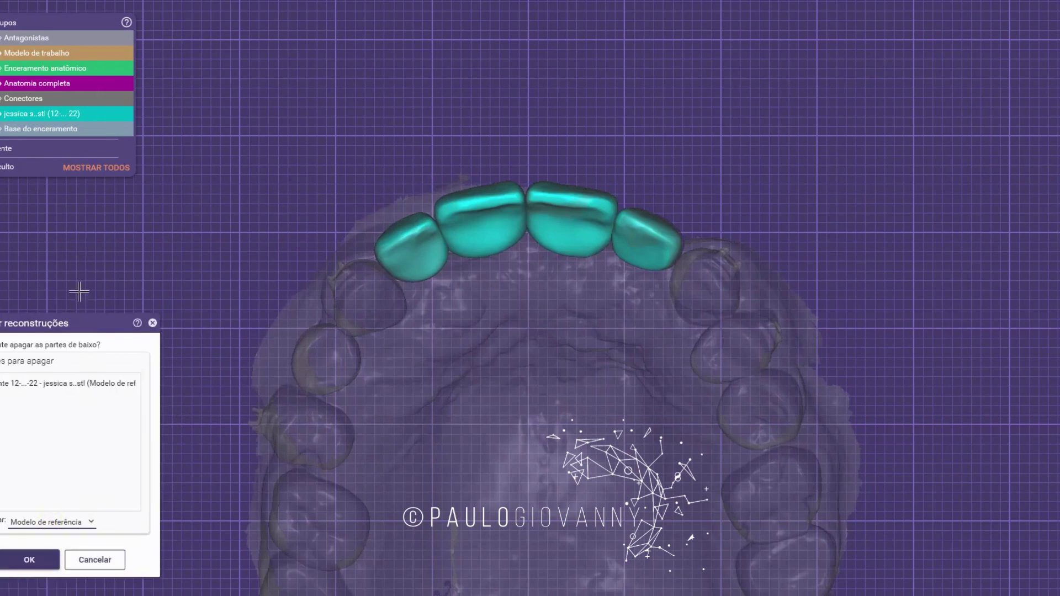
pyautogui.click(76, 390)
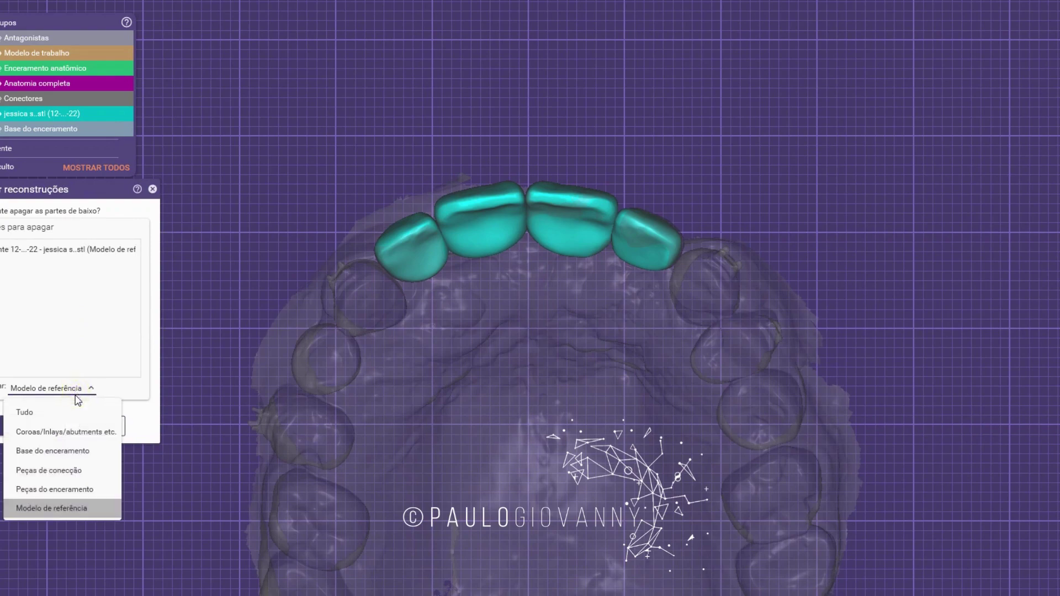
pyautogui.click(77, 450)
pyautogui.click(38, 426)
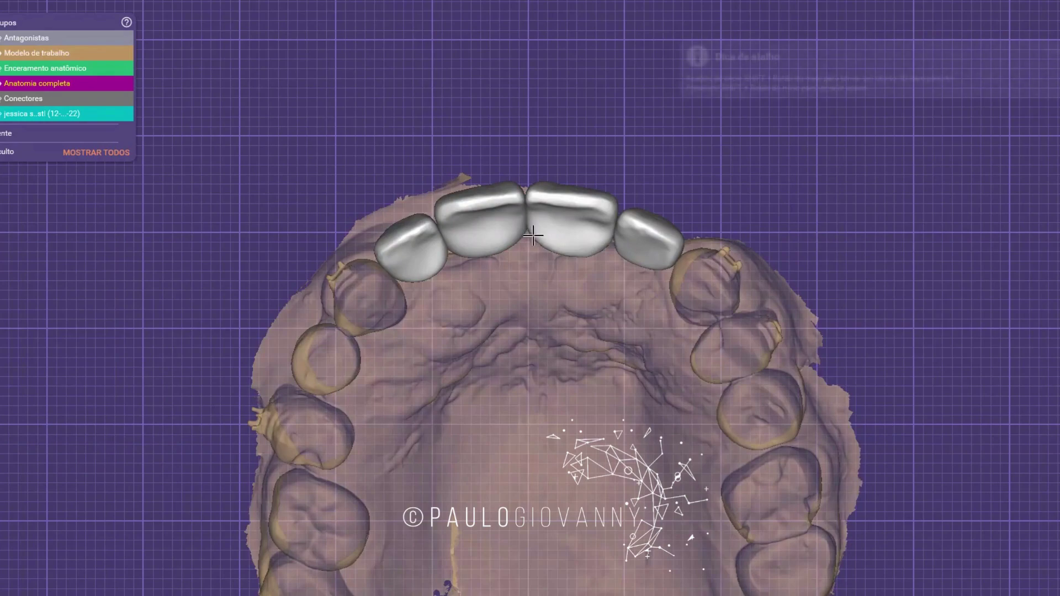
# Step: Start a new virtual wax-up base for teeth 12 to 22, setting its insertion direction from the occlusal view, and apply it
pyautogui.keyDown('shift'); pyautogui.middleClick(533, 236); pyautogui.keyUp('shift')
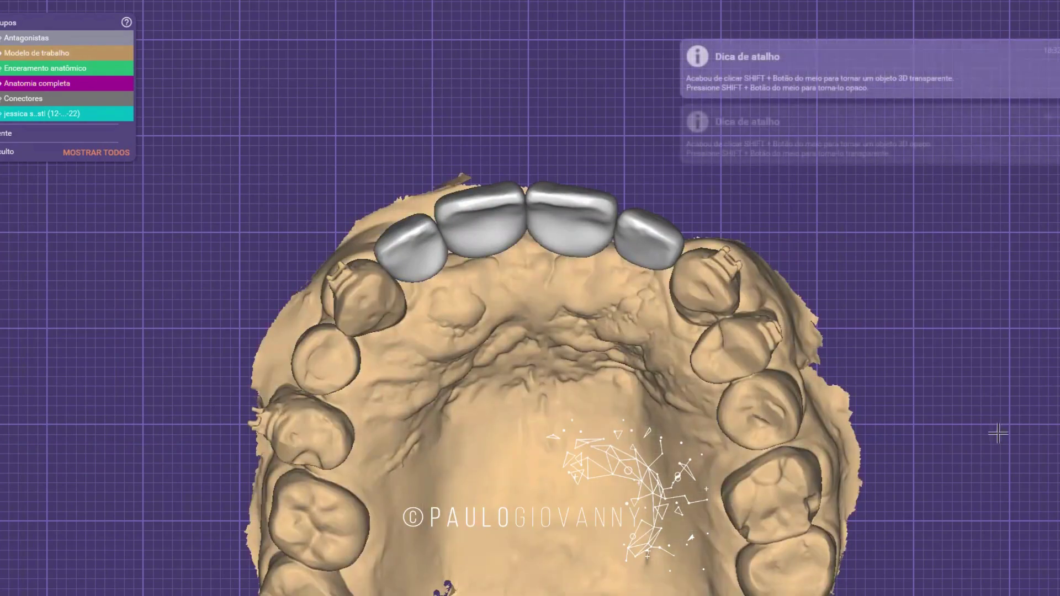
pyautogui.moveTo(562, 286); pyautogui.dragTo(709, 353, button='right')
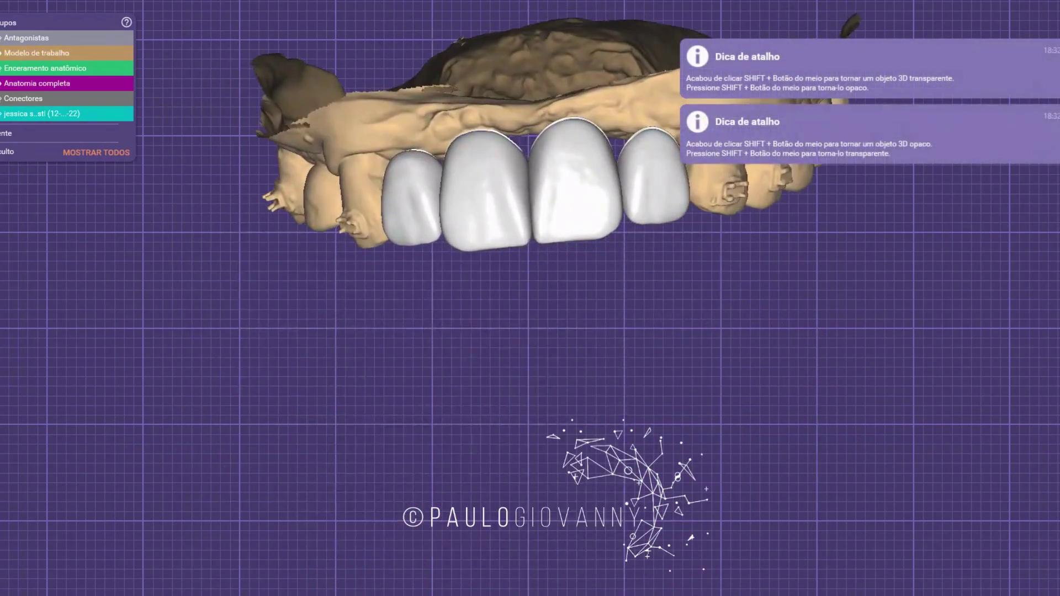
pyautogui.moveTo(596, 61); pyautogui.dragTo(553, 20, button='right')
pyautogui.scroll(5, 553, 18)
pyautogui.rightClick(554, 16)
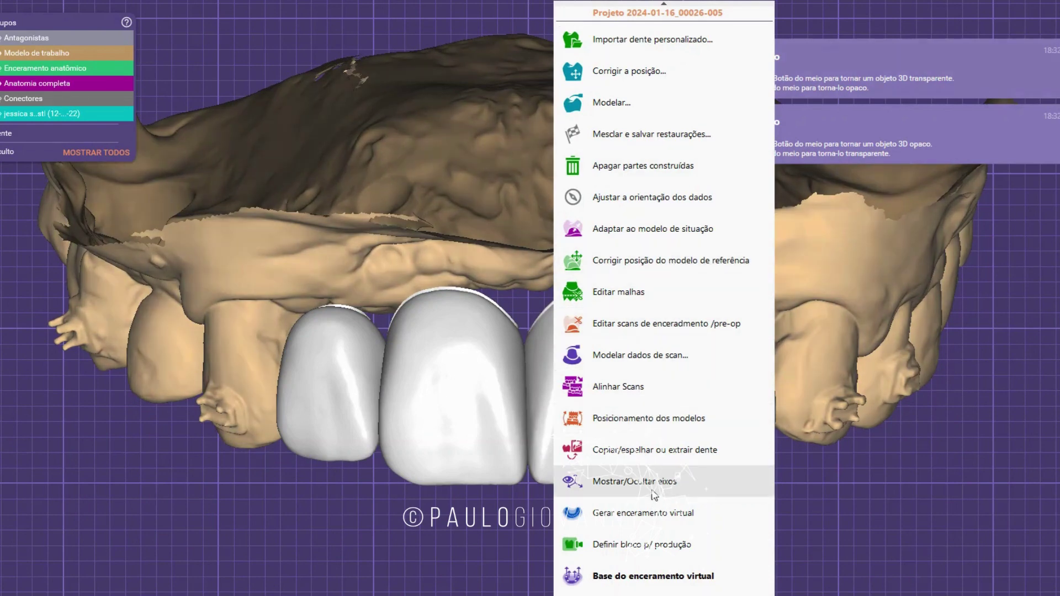
pyautogui.click(672, 578)
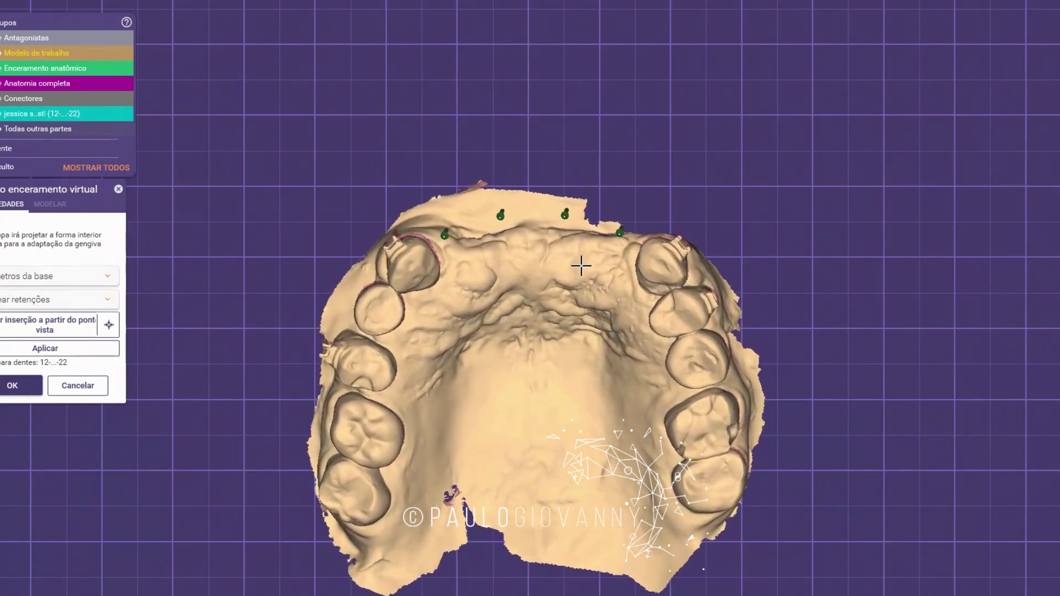
pyautogui.click(51, 329)
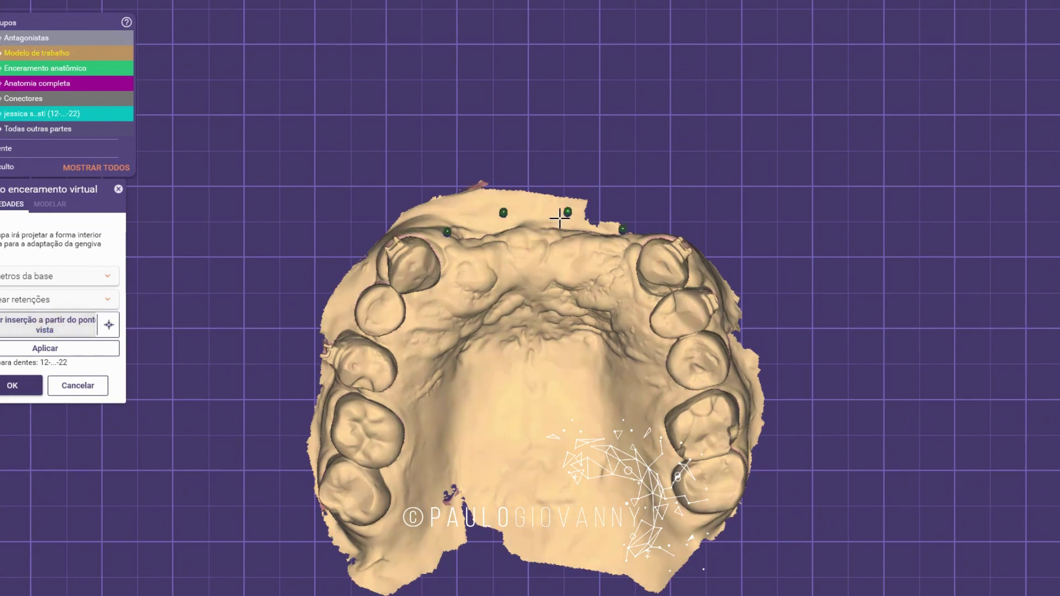
pyautogui.click(84, 349)
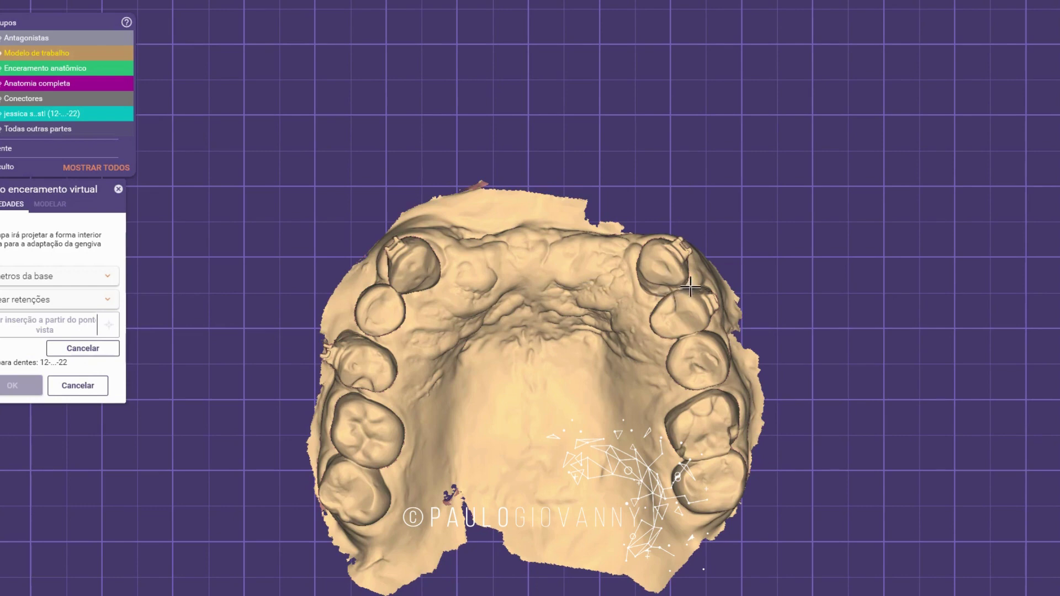
# Step: Inspect the marked undercut areas around the teeth and ridge, and expand the base parameters
pyautogui.scroll(3, 569, 279)
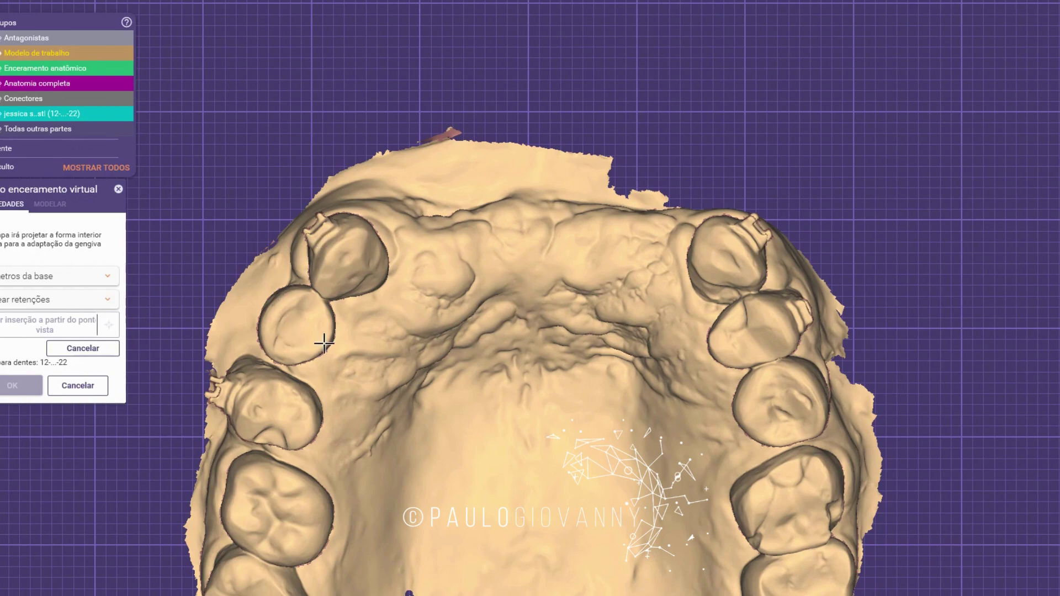
pyautogui.moveTo(371, 276); pyautogui.dragTo(391, 430, button='right')
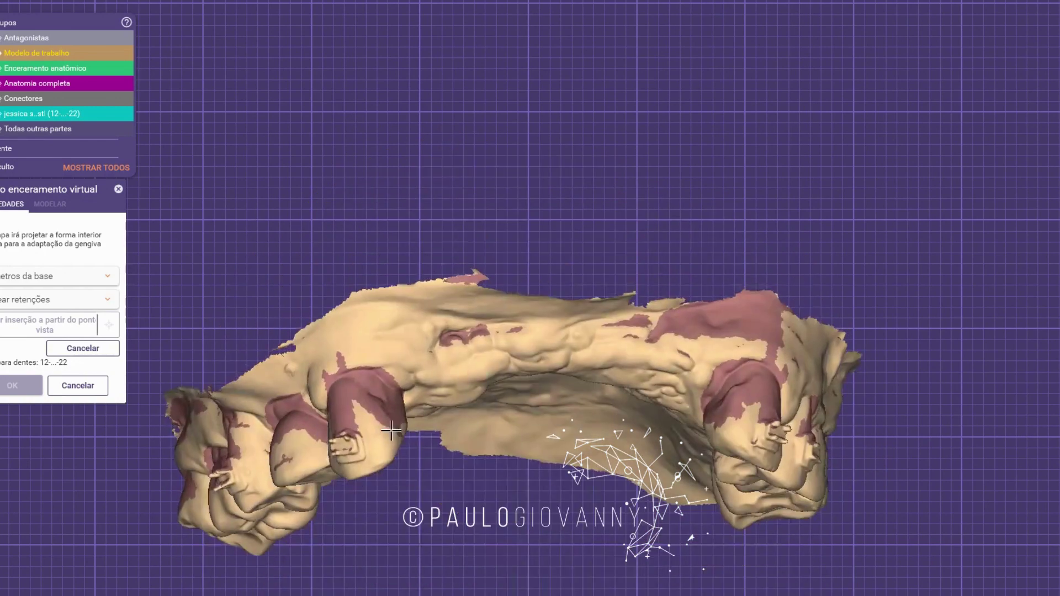
pyautogui.moveTo(543, 380); pyautogui.dragTo(622, 349, button='right')
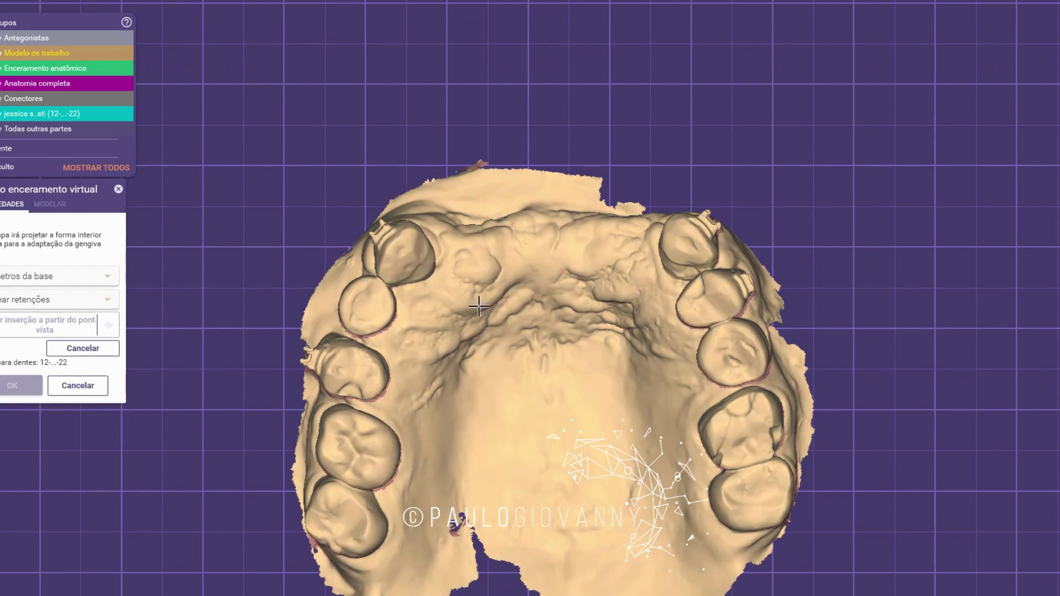
pyautogui.moveTo(493, 290)
pyautogui.mouseDown(button='right')
pyautogui.moveTo(542, 291)
pyautogui.moveTo(563, 335)
pyautogui.moveTo(490, 302)
pyautogui.mouseUp(button='right')
pyautogui.scroll(3, 490, 301)
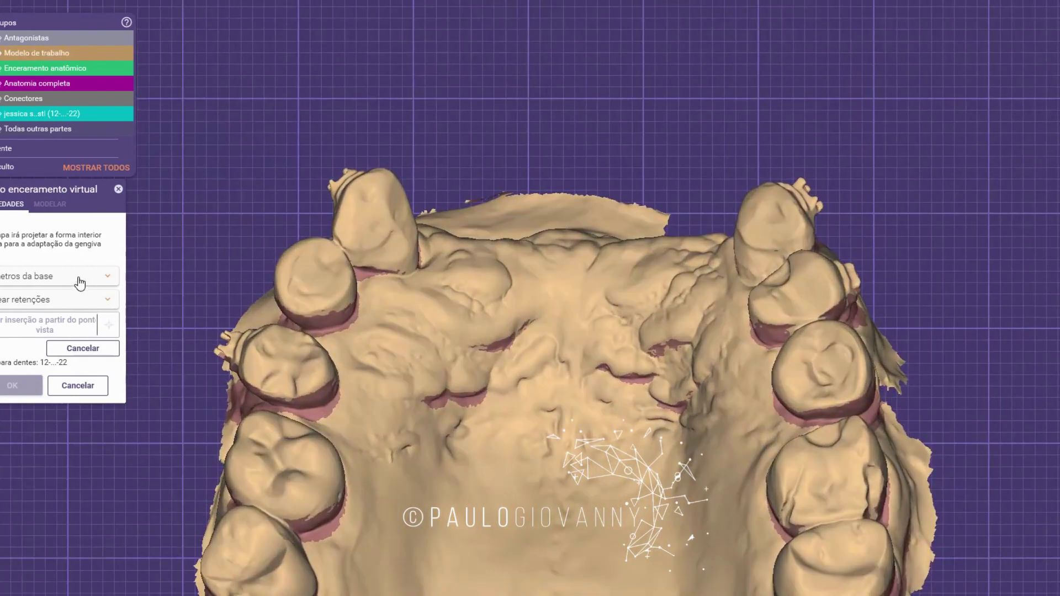
pyautogui.click(80, 278)
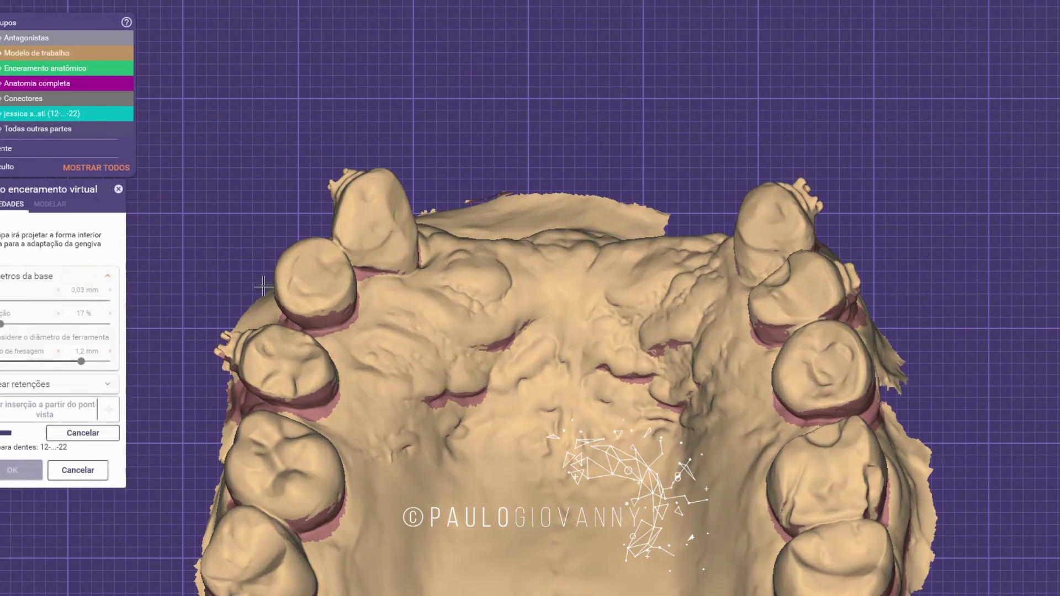
# Step: Examine the undercuts marked on the labial ridge and posterior teeth from the occlusal and frontal sides
pyautogui.moveTo(465, 239); pyautogui.dragTo(425, 367, button='right')
pyautogui.scroll(3, 424, 367)
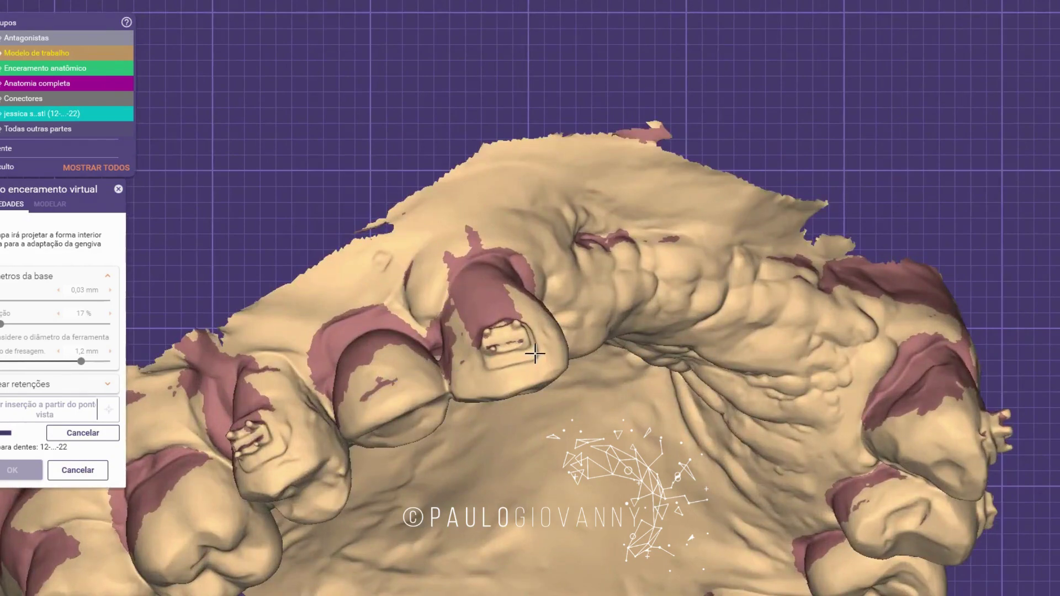
pyautogui.middleClick(404, 389)
pyautogui.scroll(-3, 404, 389)
pyautogui.moveTo(516, 366); pyautogui.dragTo(512, 373, button='right')
pyautogui.moveTo(966, 489); pyautogui.dragTo(960, 478, button='right')
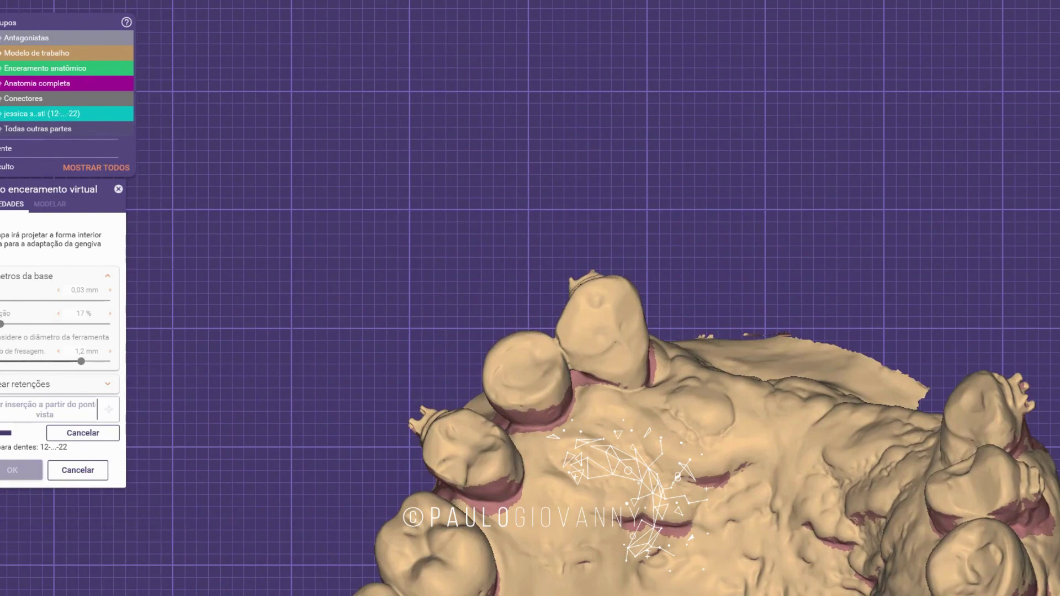
pyautogui.scroll(2, 618, 398)
pyautogui.moveTo(651, 309); pyautogui.dragTo(589, 454, button='right')
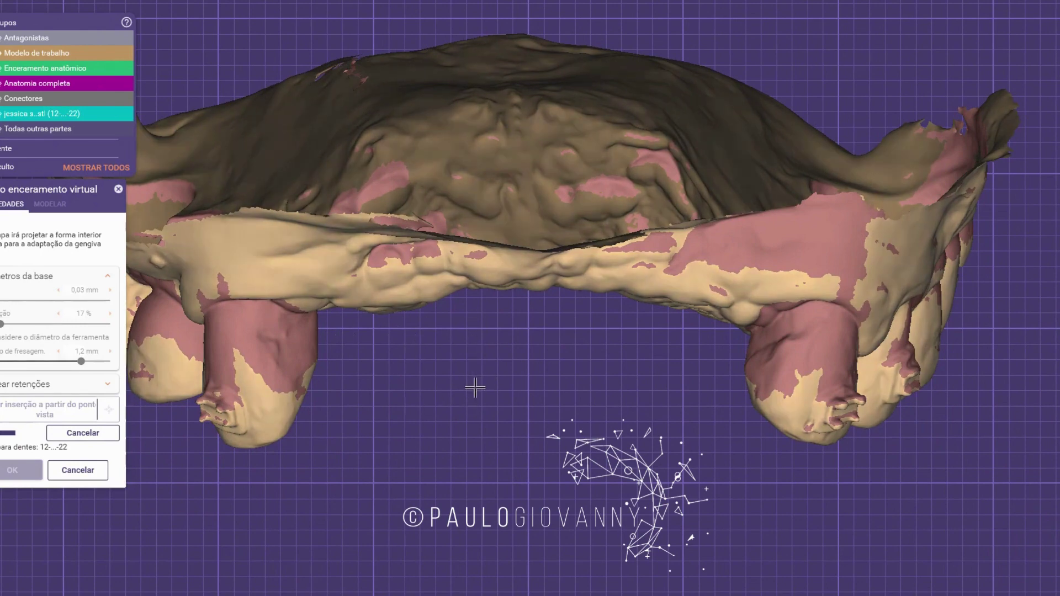
# Step: Bring the four anterior teeth back into view and examine their position over the ridge from the labial and palatal sides
pyautogui.press('f')
pyautogui.scroll(-3, 530, 356)
pyautogui.moveTo(544, 403); pyautogui.dragTo(610, 348, button='right')
pyautogui.scroll(3, 563, 343)
pyautogui.moveTo(493, 382); pyautogui.dragTo(551, 380, button='right')
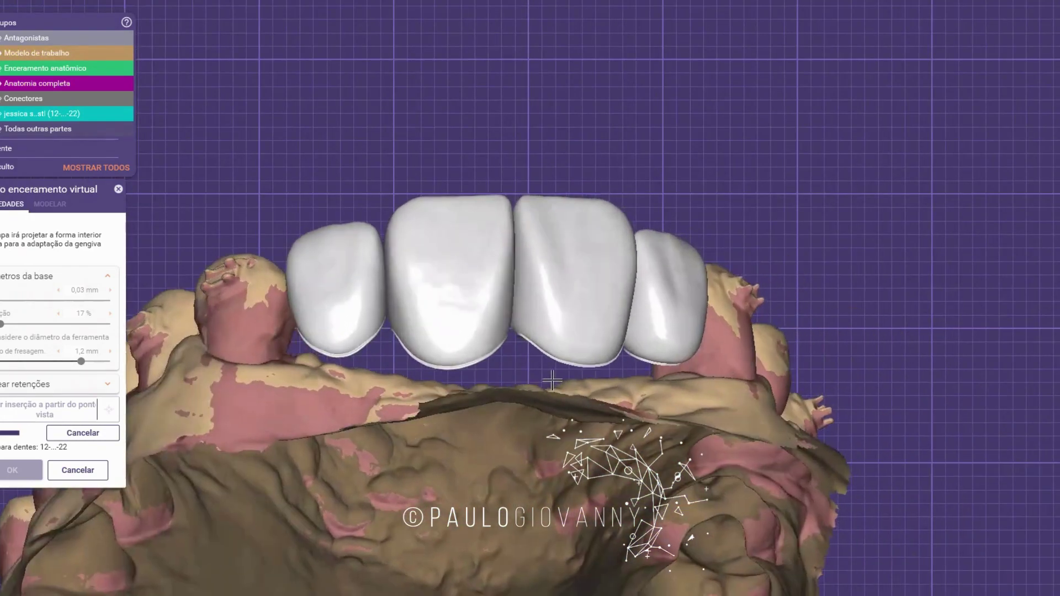
pyautogui.moveTo(337, 364); pyautogui.dragTo(285, 351, button='right')
pyautogui.moveTo(400, 360); pyautogui.dragTo(389, 339, button='right')
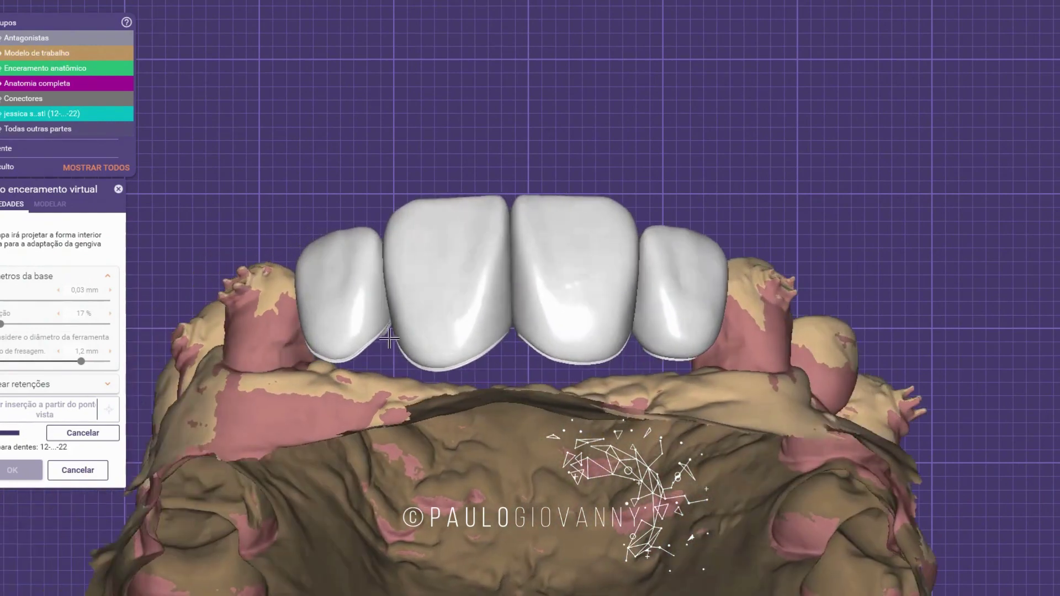
pyautogui.moveTo(625, 359); pyautogui.dragTo(534, 373, button='right')
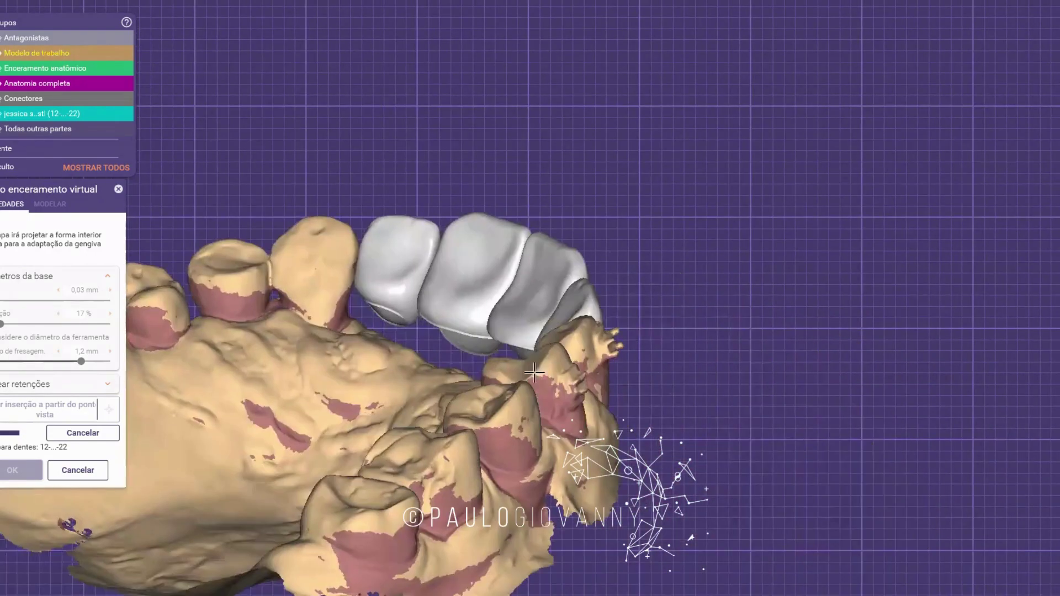
pyautogui.scroll(2, 533, 373)
pyautogui.moveTo(454, 303); pyautogui.dragTo(520, 357, button='right')
pyautogui.scroll(2, 539, 354)
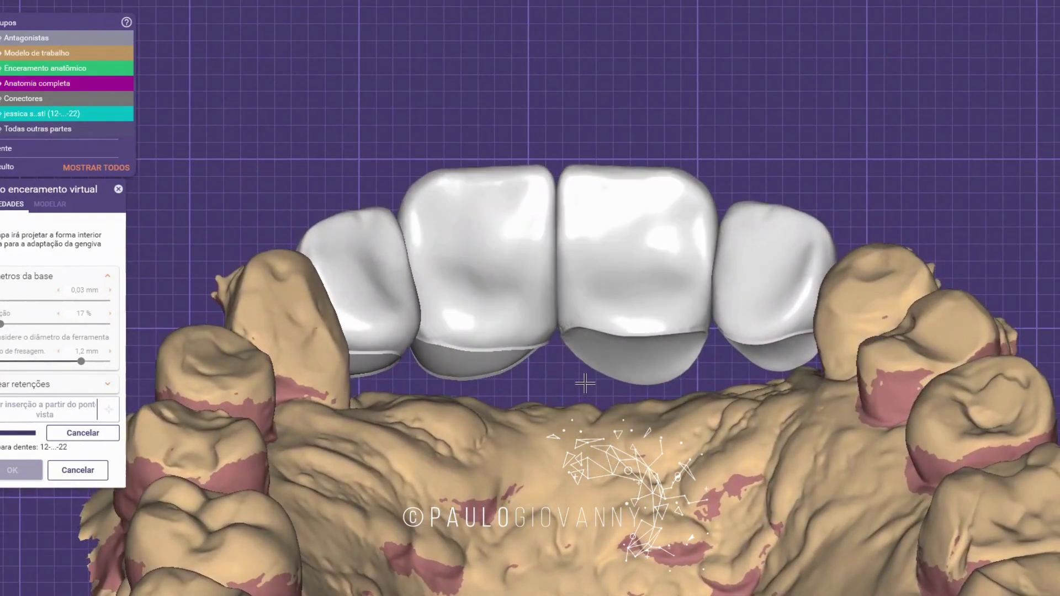
pyautogui.moveTo(580, 378); pyautogui.dragTo(604, 342, button='right')
pyautogui.moveTo(603, 344); pyautogui.dragTo(872, 358, button='right')
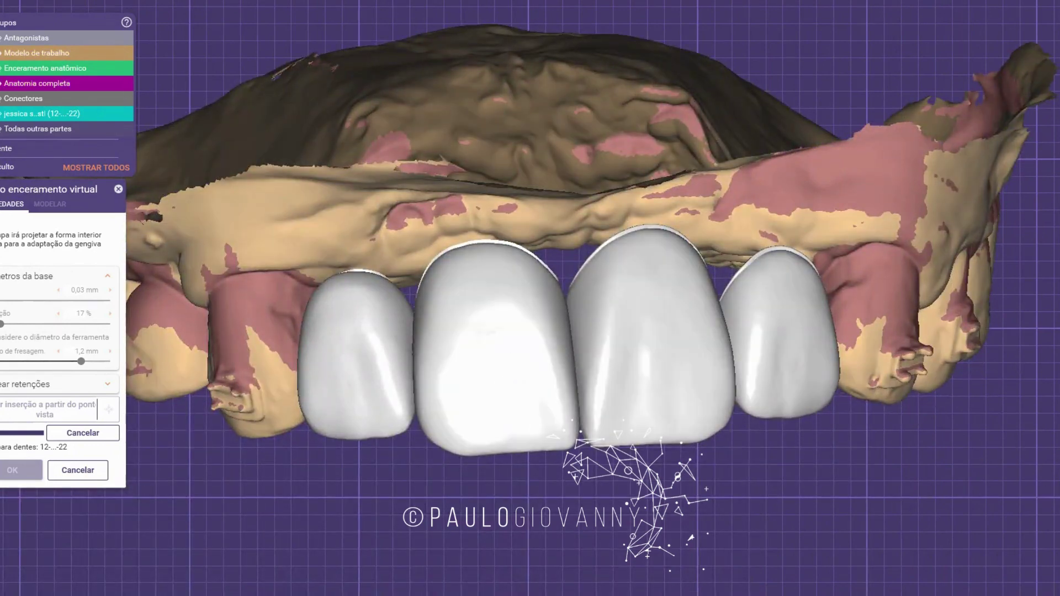
# Step: Examine the generated wax-up base beneath the four anterior teeth from the front and the occlusal view
pyautogui.scroll(-1, 624, 387)
pyautogui.moveTo(624, 387); pyautogui.dragTo(582, 420, button='right')
pyautogui.scroll(-3, 561, 413)
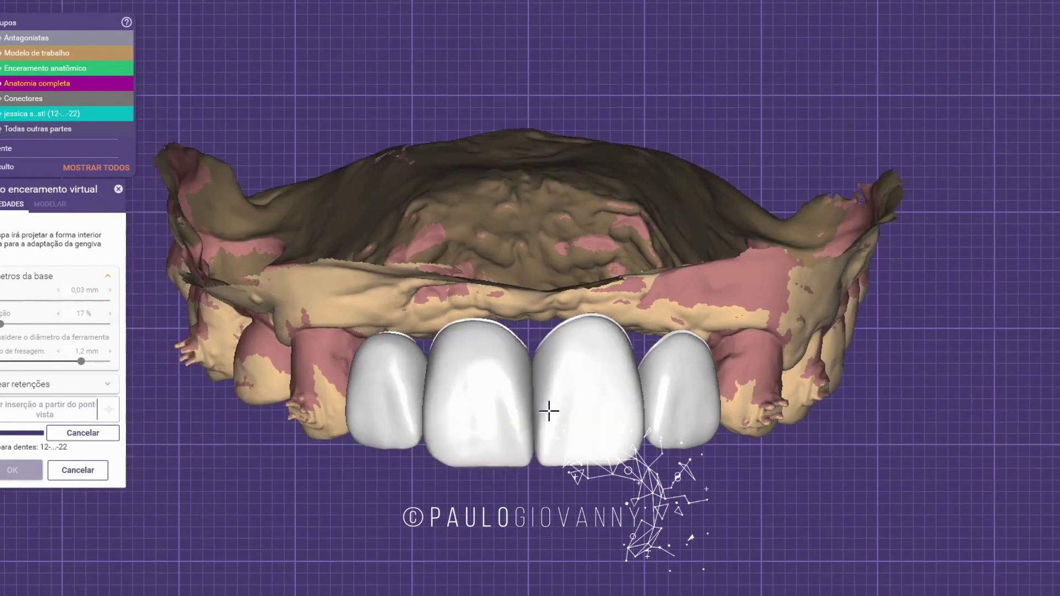
pyautogui.scroll(-2, 504, 402)
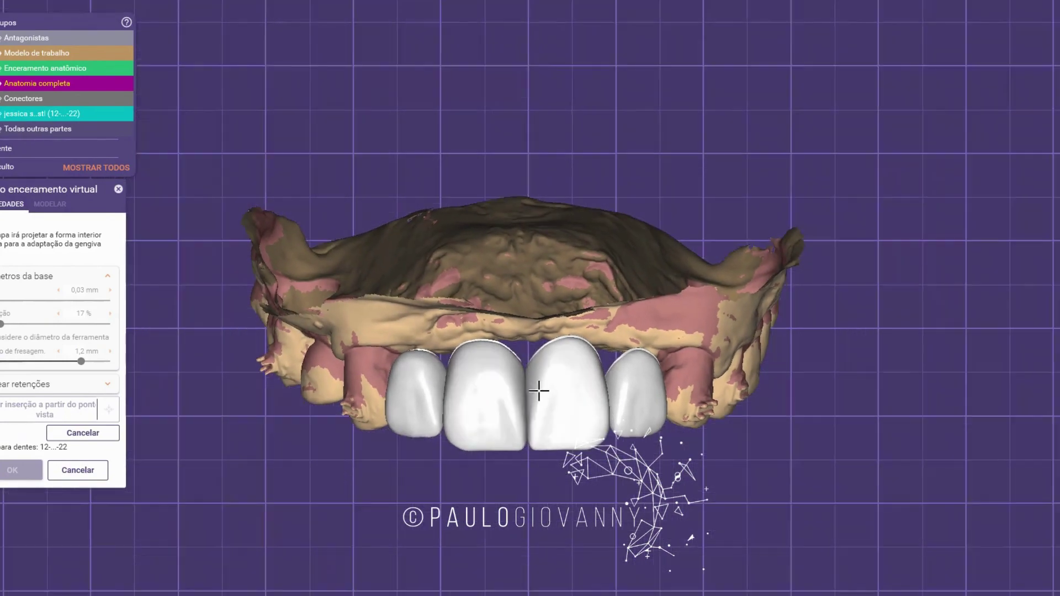
pyautogui.scroll(1, 522, 364)
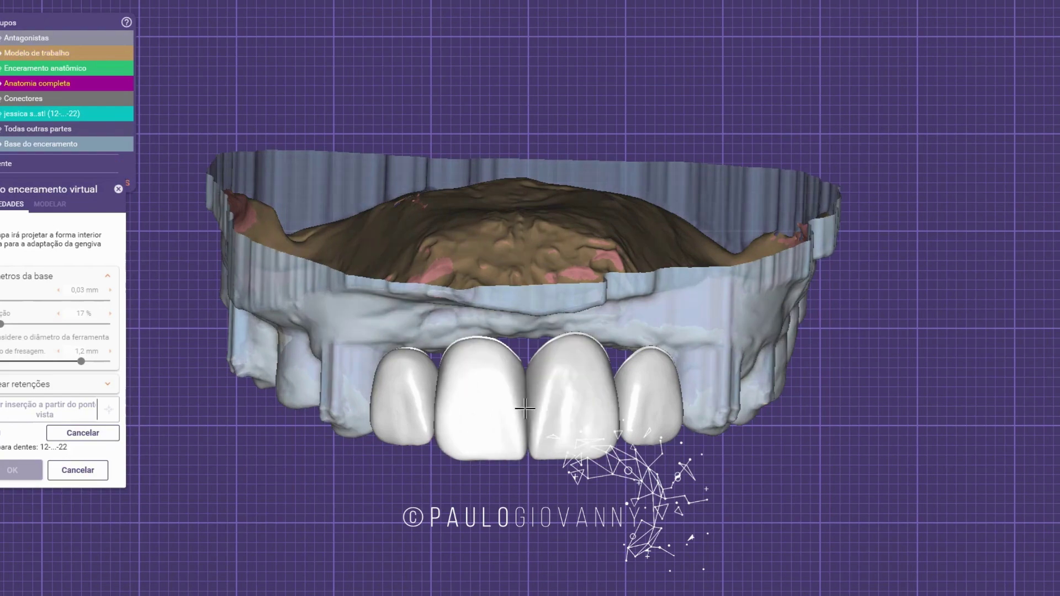
pyautogui.moveTo(529, 413); pyautogui.dragTo(620, 326, button='right')
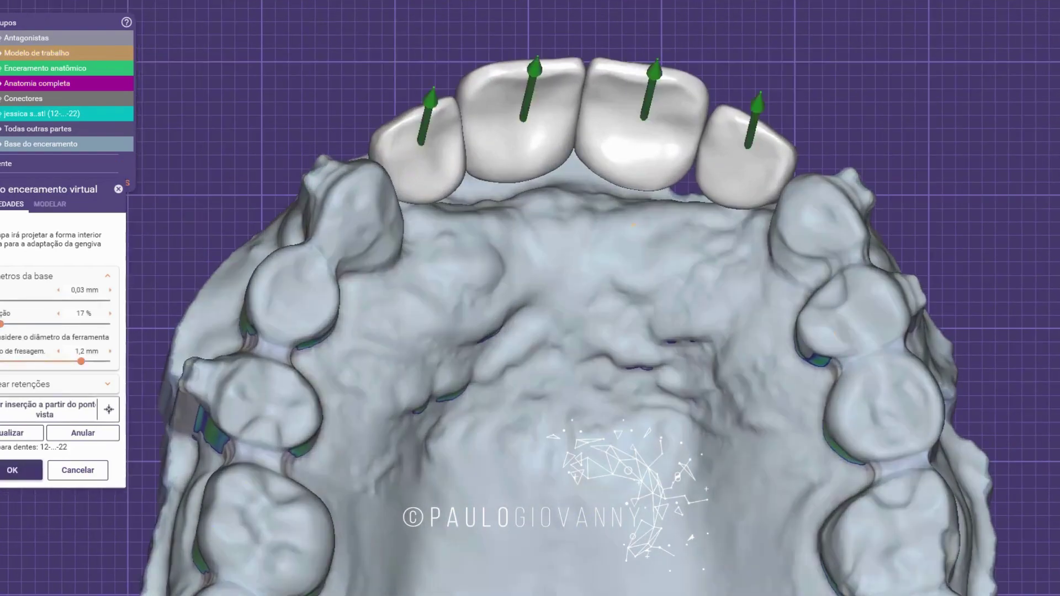
# Step: Cut a cross-section through the canine beside tooth 12 and measure the gap between the wax-up base and the model
pyautogui.press('2')
pyautogui.click(356, 229)
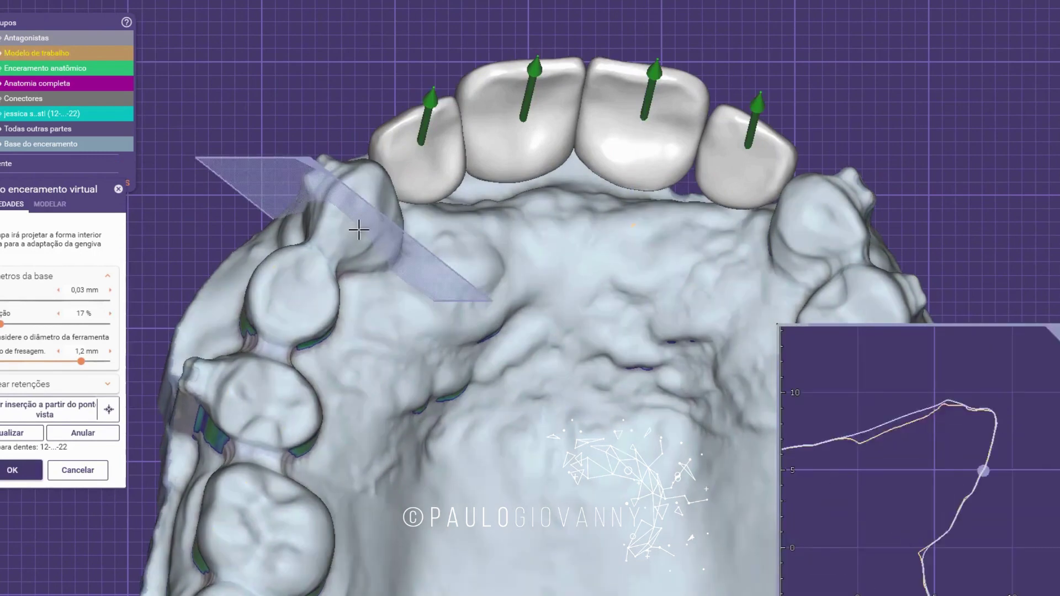
pyautogui.scroll(15, 923, 442)
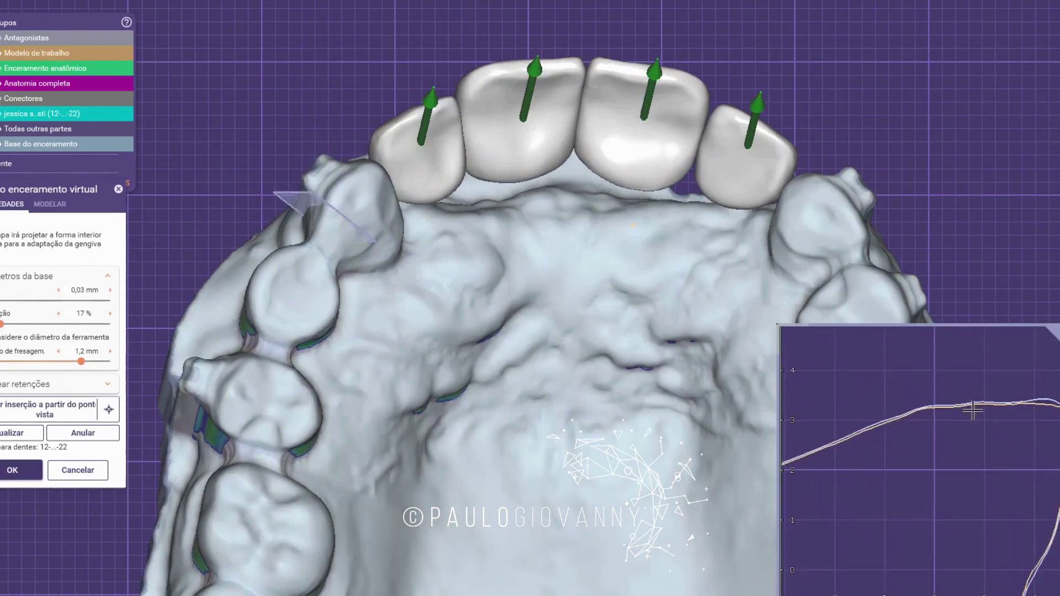
pyautogui.click(991, 393)
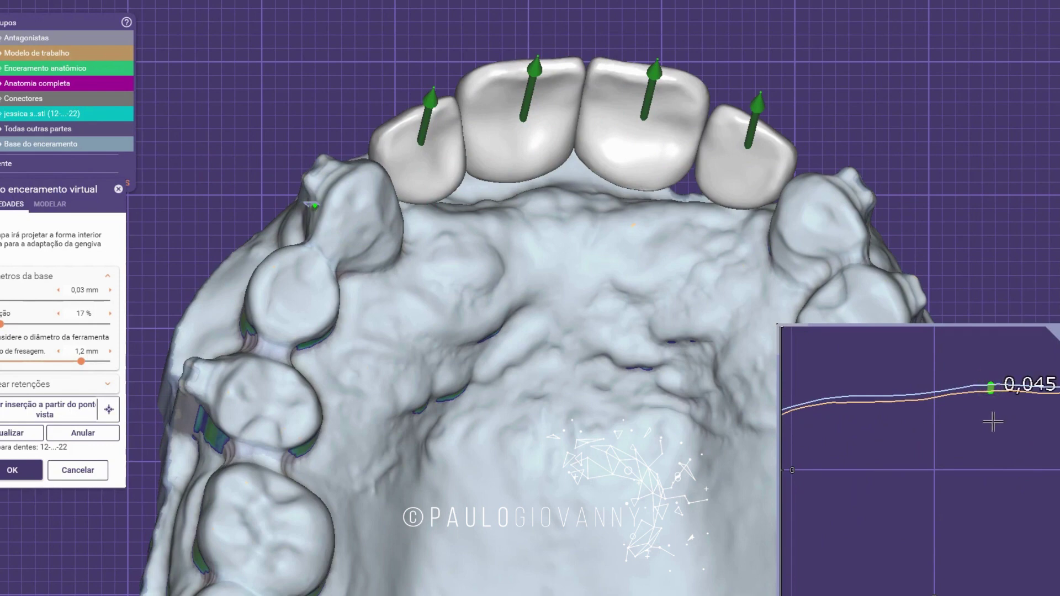
pyautogui.scroll(-5, 990, 421)
pyautogui.scroll(-3, 1035, 425)
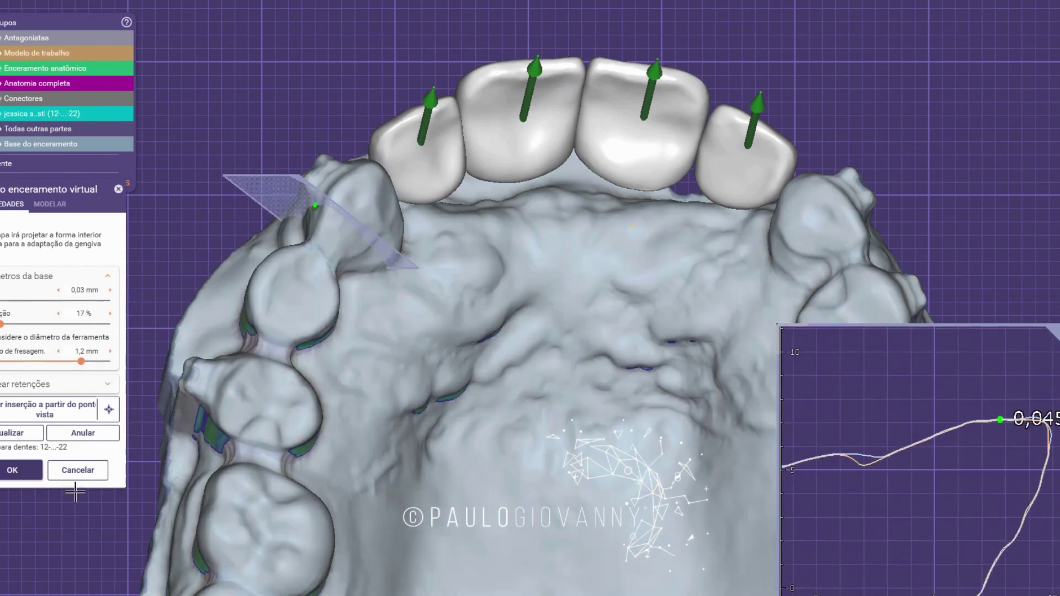
# Step: Accept the new wax-up base, close the cross-section and display the base over the working model
pyautogui.click(26, 473)
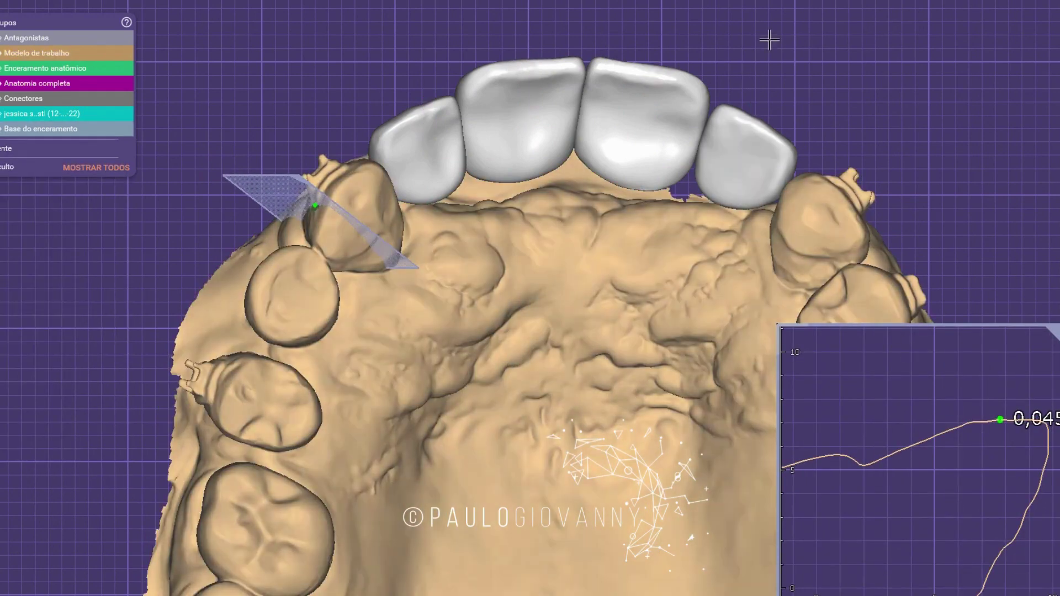
pyautogui.click(1054, 331)
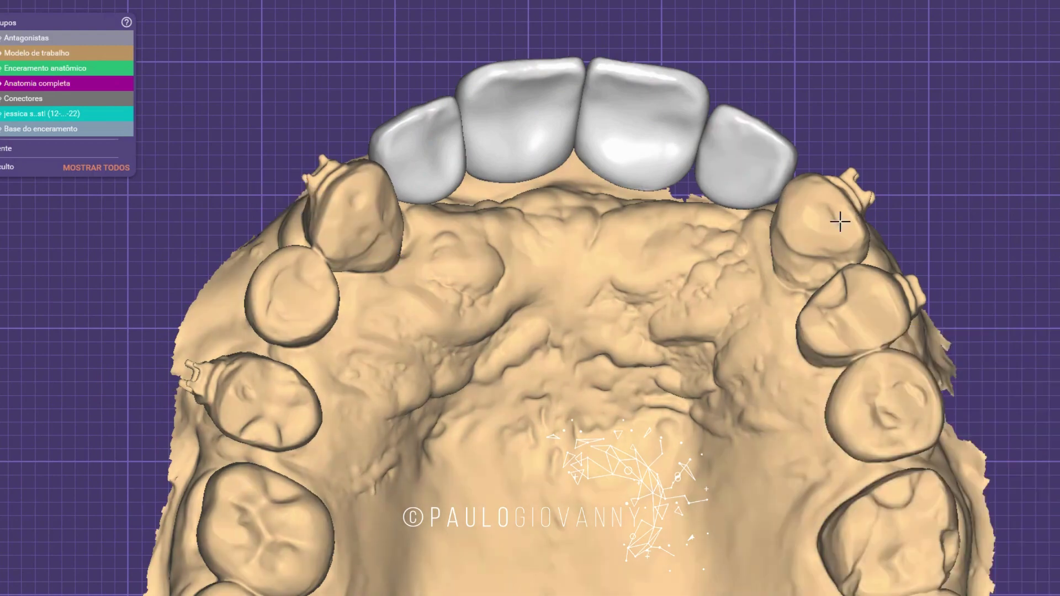
pyautogui.moveTo(742, 143); pyautogui.dragTo(646, 252, button='right')
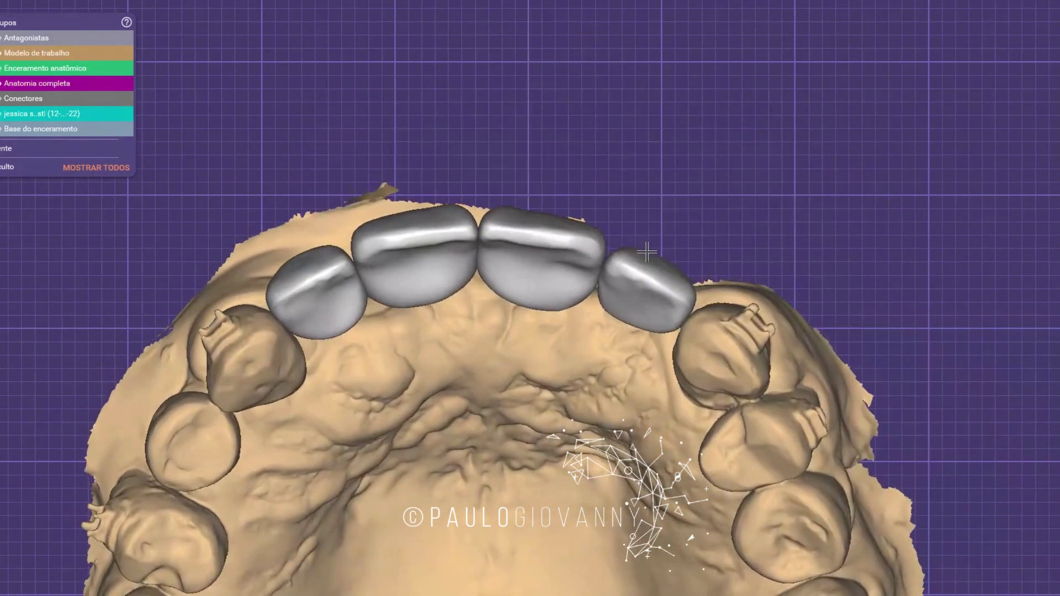
pyautogui.scroll(2, 643, 253)
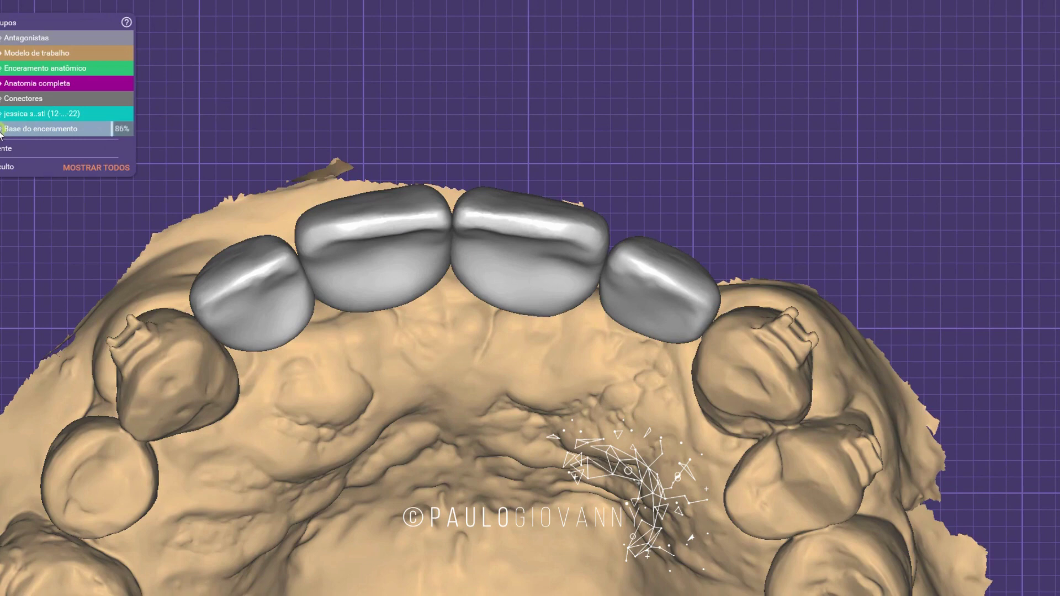
pyautogui.click(0, 133)
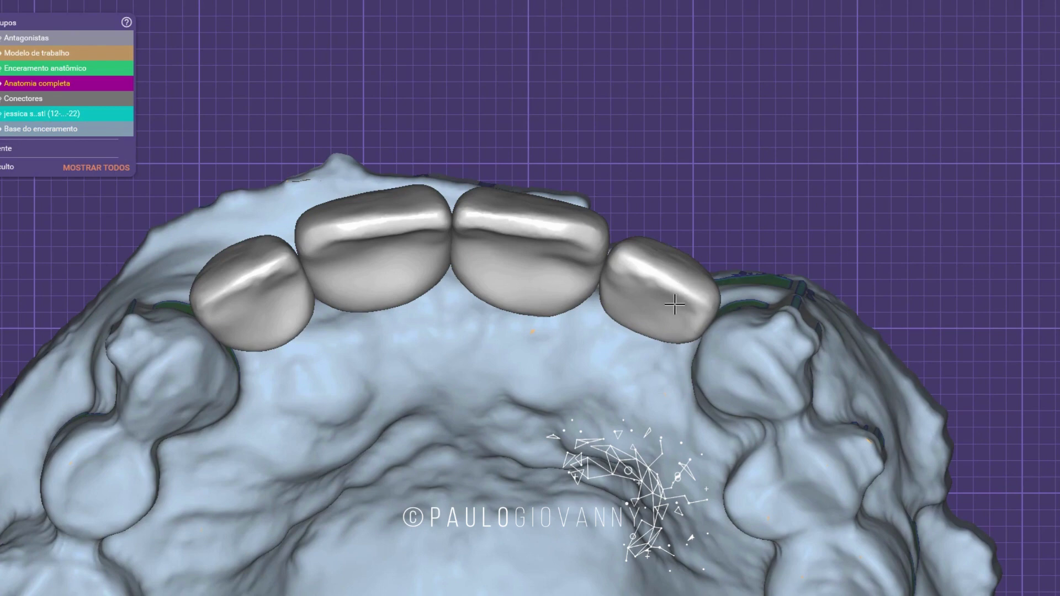
pyautogui.rightClick(677, 297)
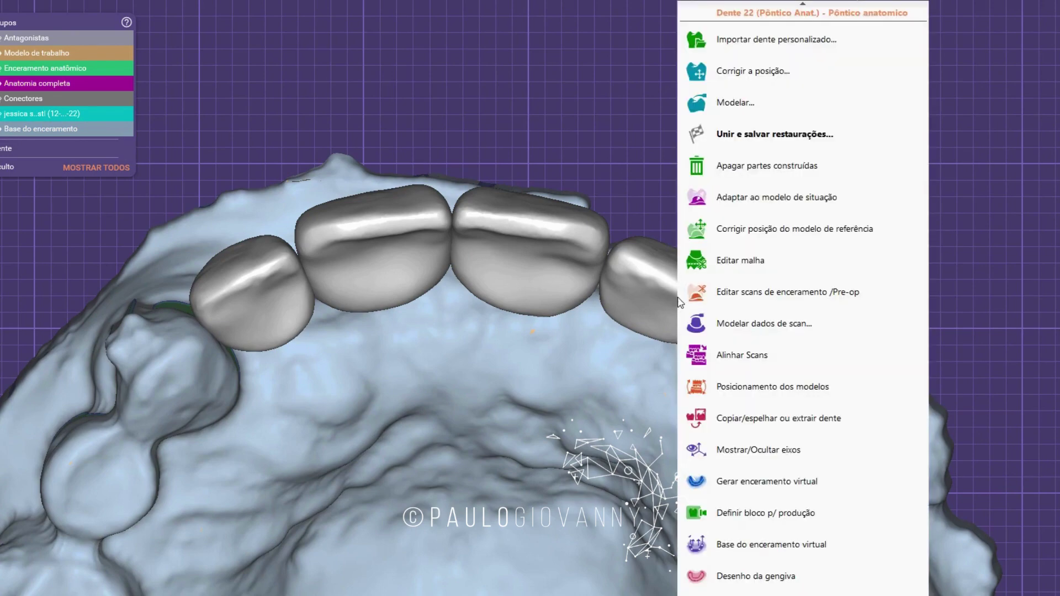
pyautogui.scroll(-3, 739, 347)
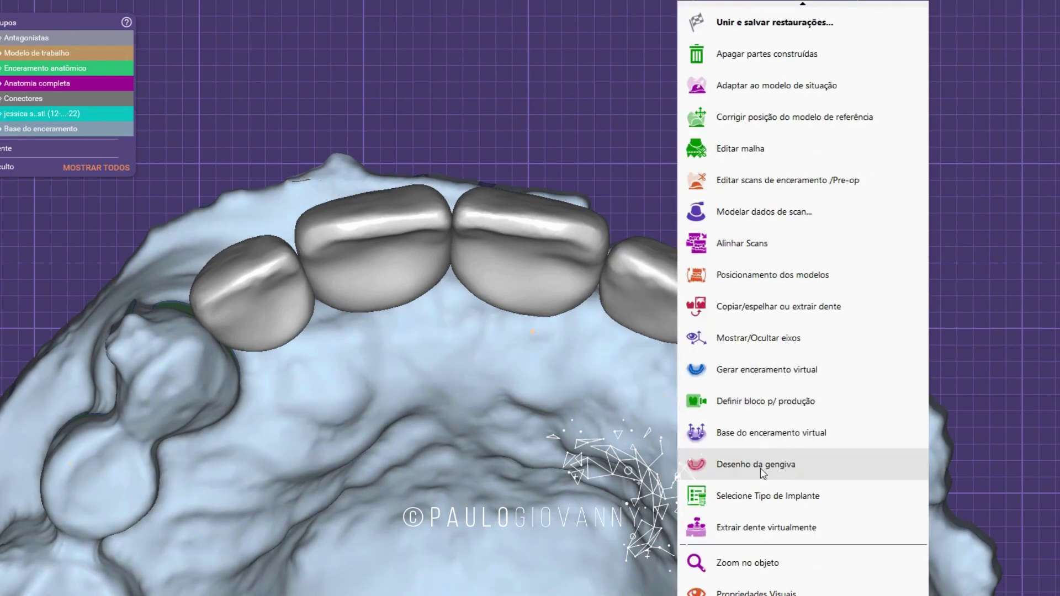
pyautogui.click(786, 467)
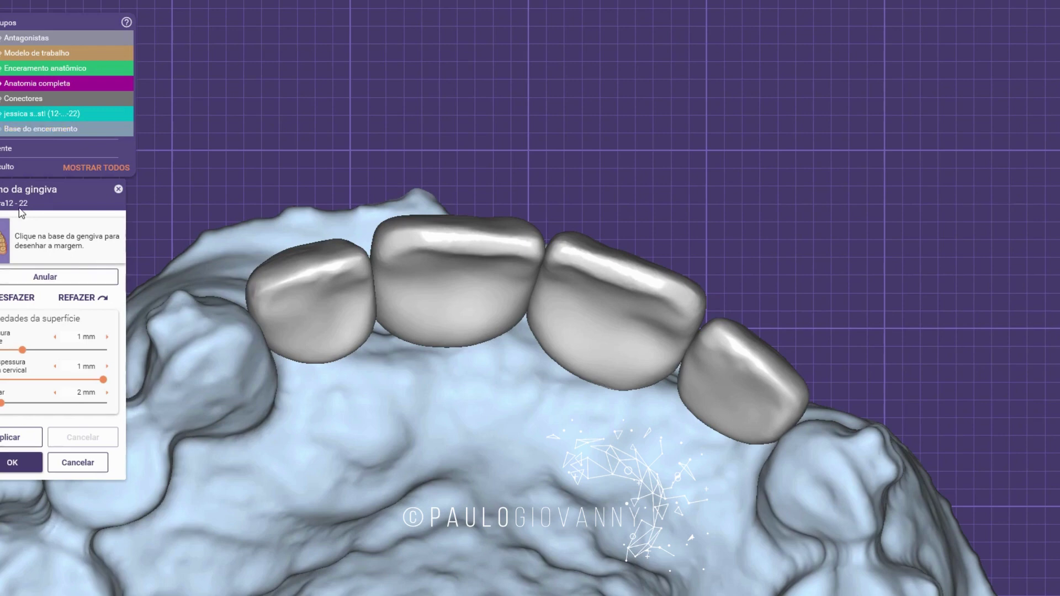
pyautogui.click(440, 439)
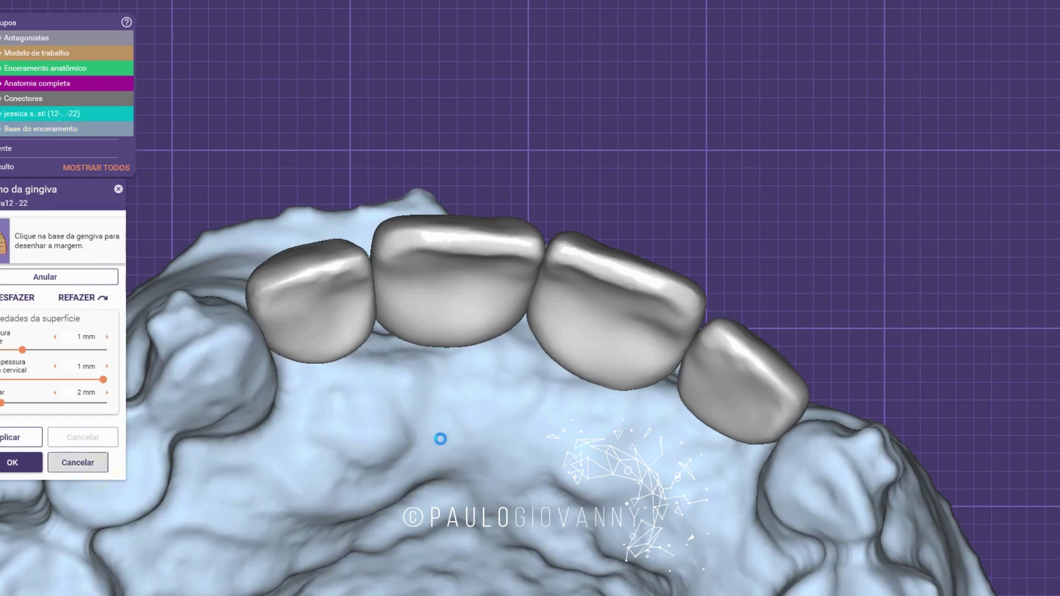
# Step: Select only tooth 22 and start the gingiva design (Desenho da gengiva) for it
pyautogui.moveTo(683, 363); pyautogui.dragTo(546, 367, button='right')
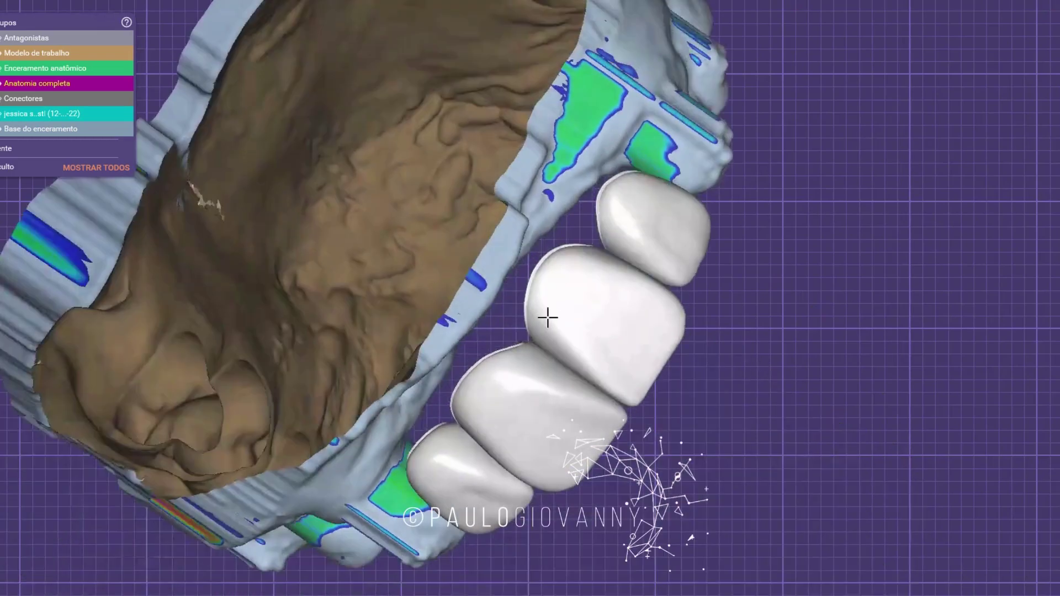
pyautogui.moveTo(547, 318); pyautogui.dragTo(633, 336, button='right')
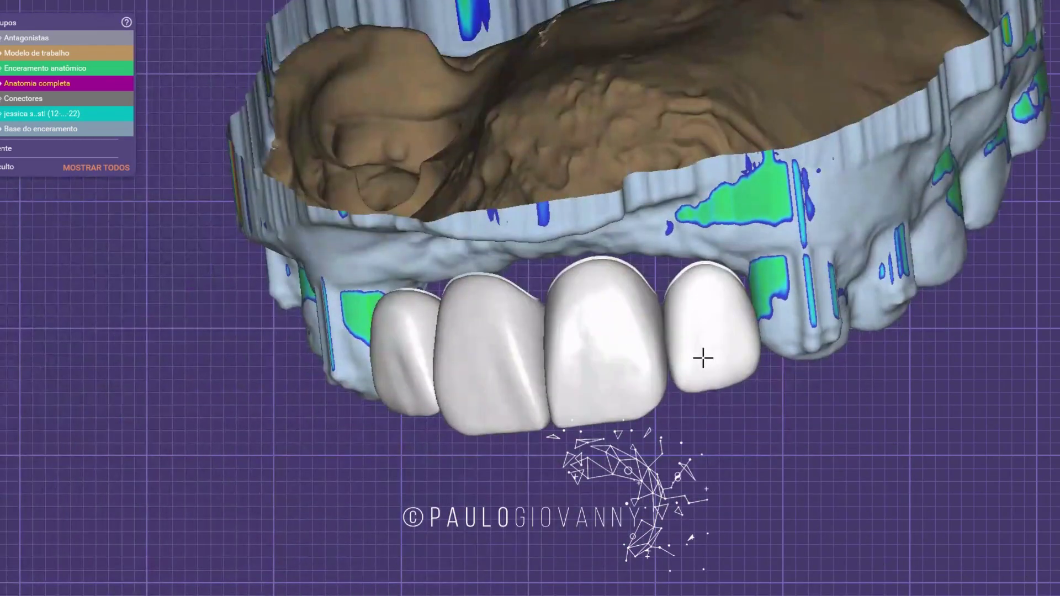
pyautogui.click(702, 355)
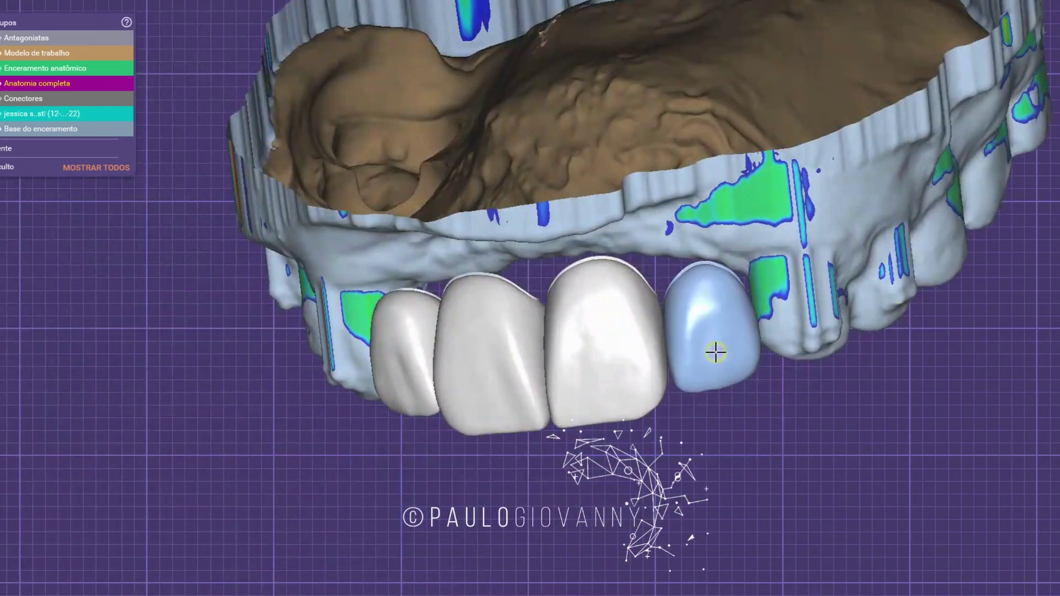
pyautogui.rightClick(696, 368)
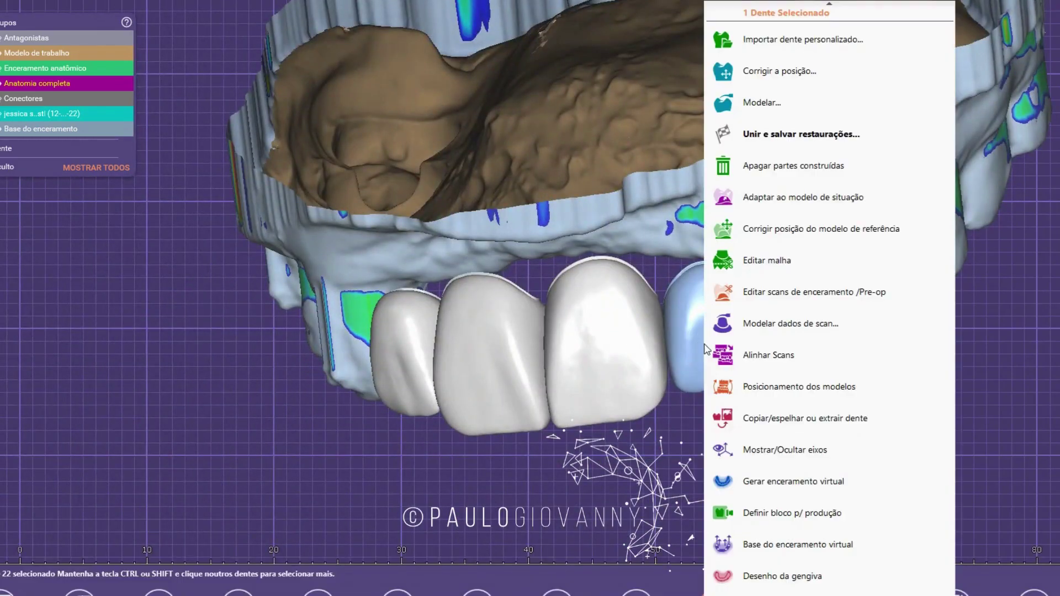
pyautogui.click(803, 564)
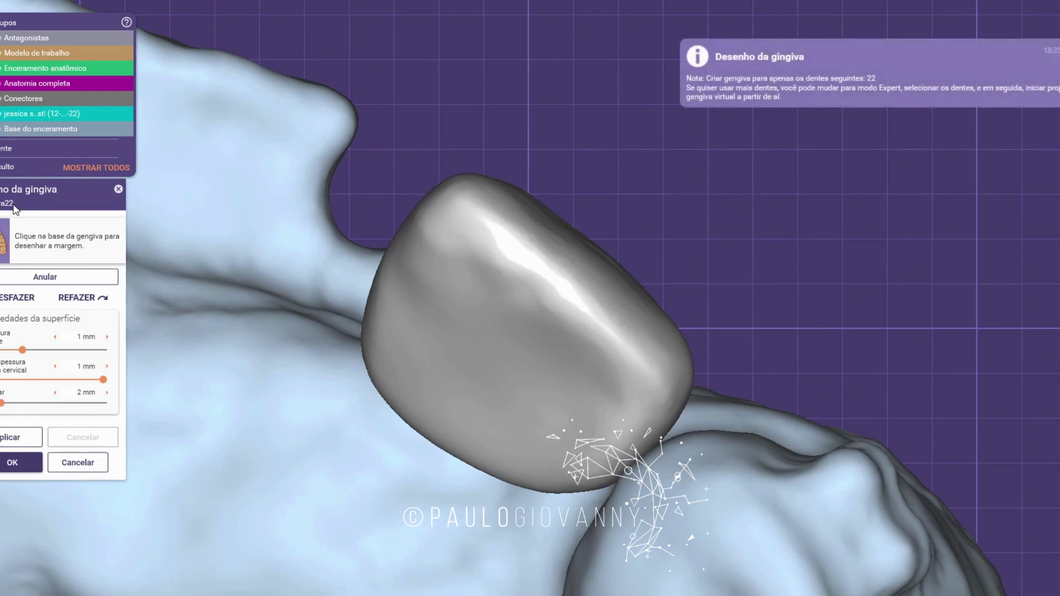
# Step: Draw the palatal part of the gingiva margin on the wax-up base, from tooth 22 along the canine to the first premolar
pyautogui.scroll(-8, 653, 389)
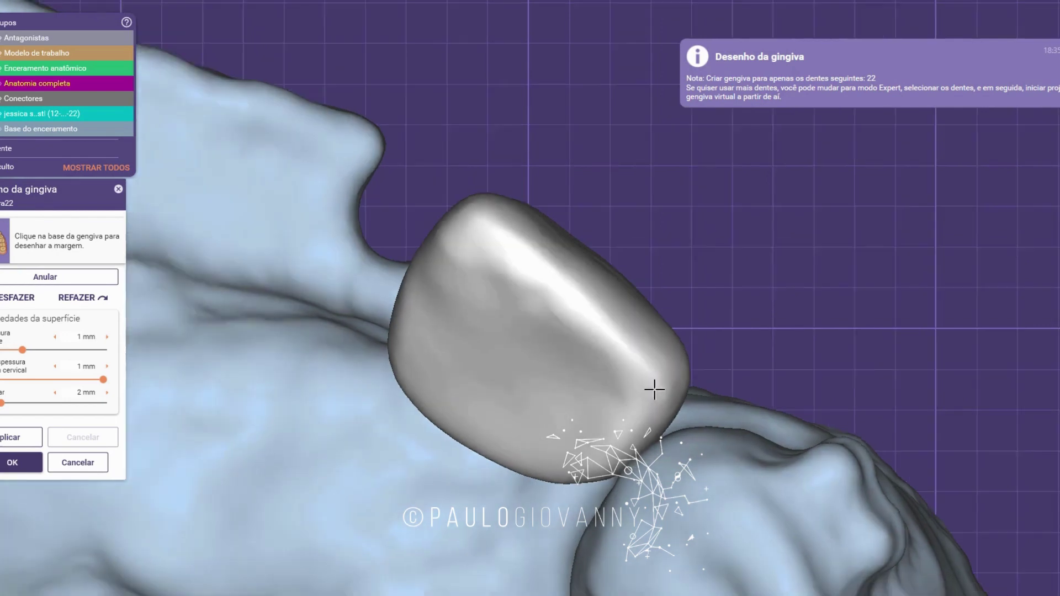
pyautogui.moveTo(618, 390); pyautogui.dragTo(539, 372, button='right')
pyautogui.scroll(3, 498, 314)
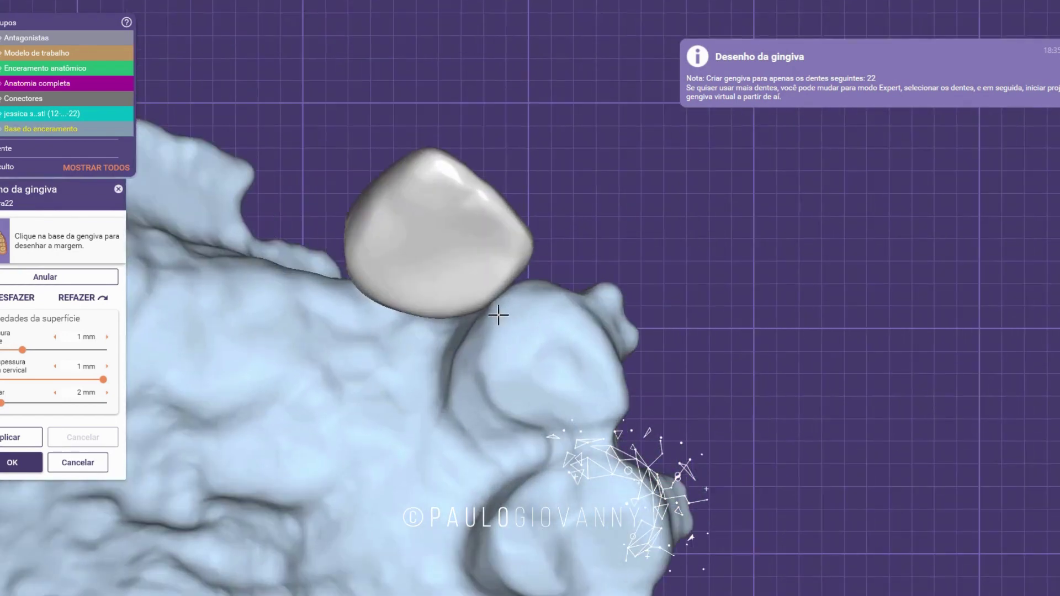
pyautogui.click(502, 361)
pyautogui.click(515, 414)
pyautogui.click(540, 485)
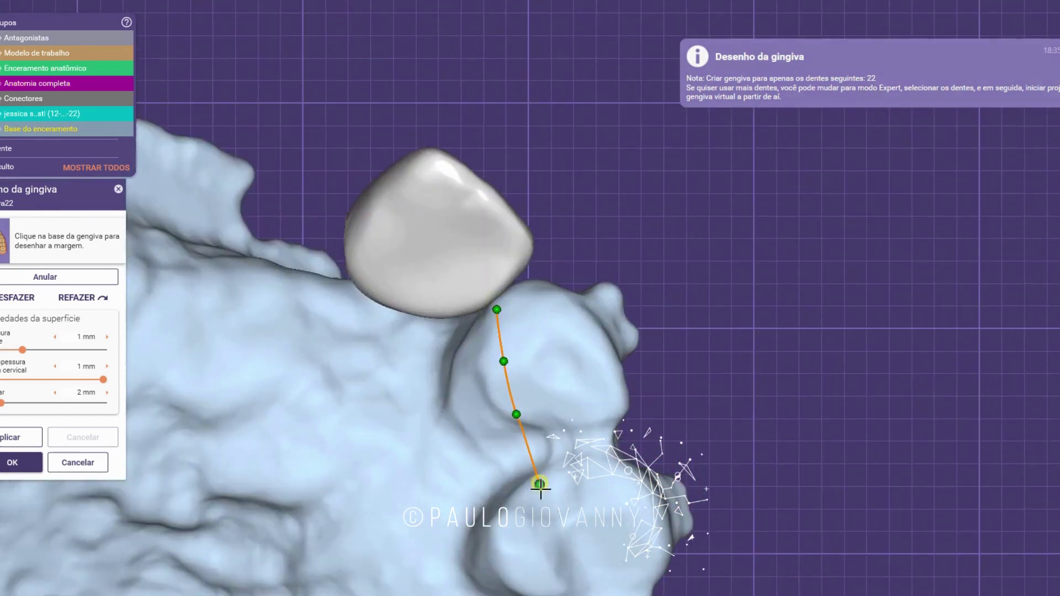
pyautogui.click(503, 515)
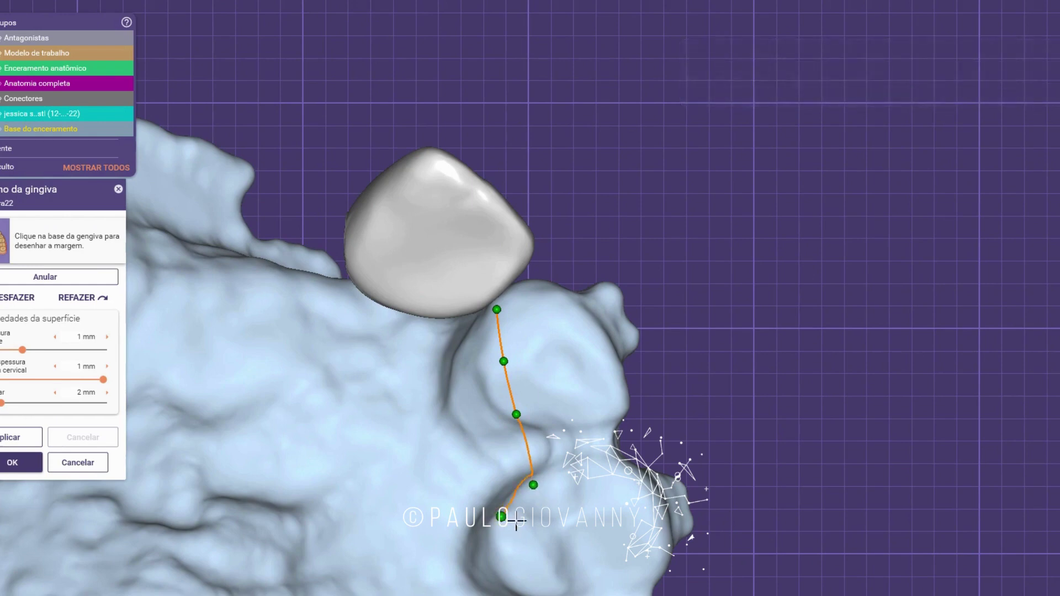
pyautogui.click(511, 552)
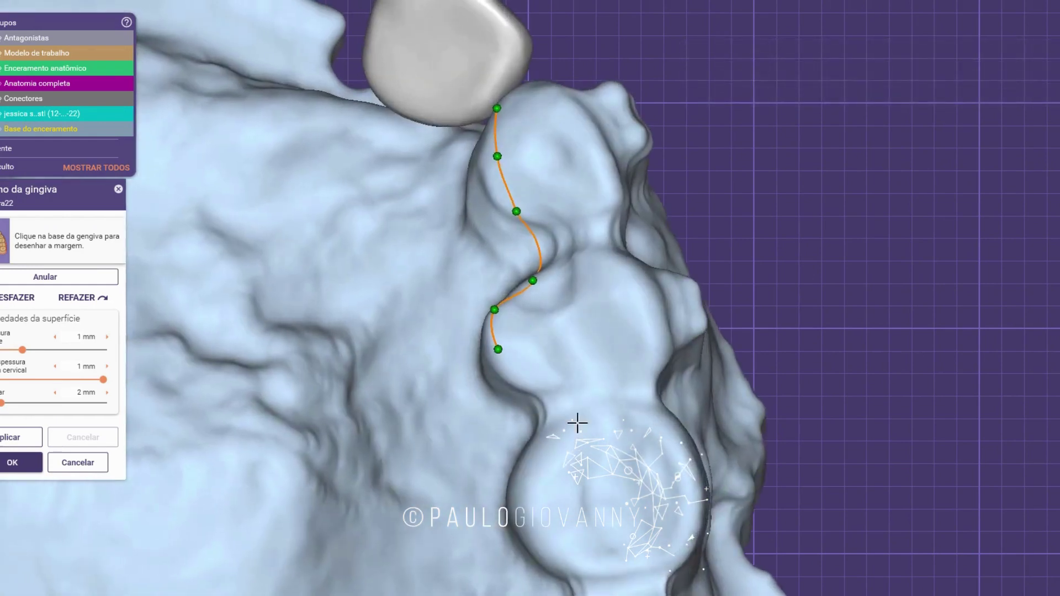
# Step: Continue the margin around the first premolar and back along the buccal side of the canine, closing it beside tooth 22
pyautogui.click(584, 395)
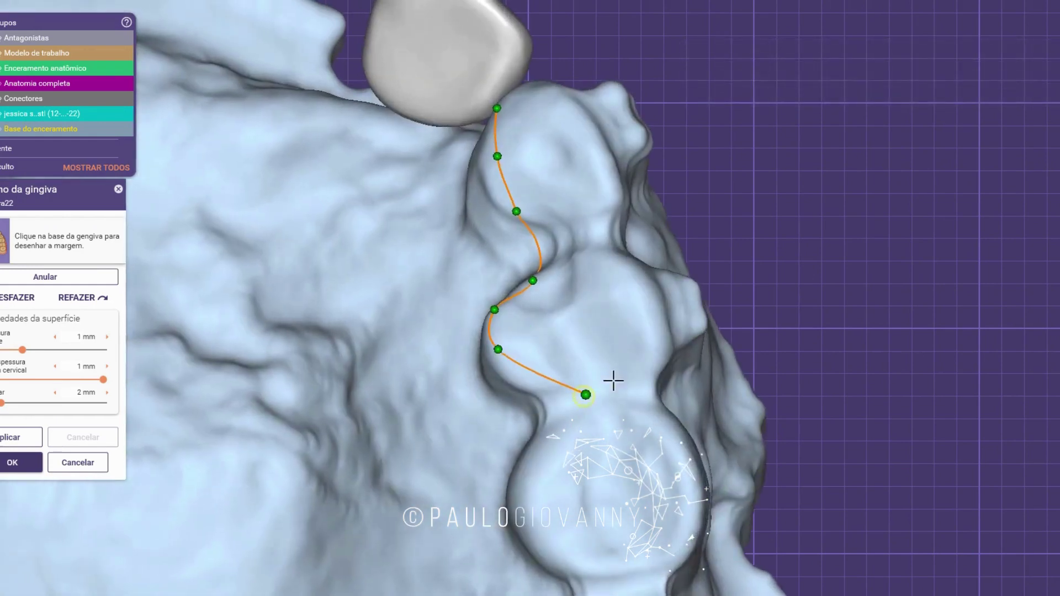
pyautogui.click(663, 359)
pyautogui.moveTo(663, 352); pyautogui.dragTo(650, 342, button='right')
pyautogui.click(630, 227)
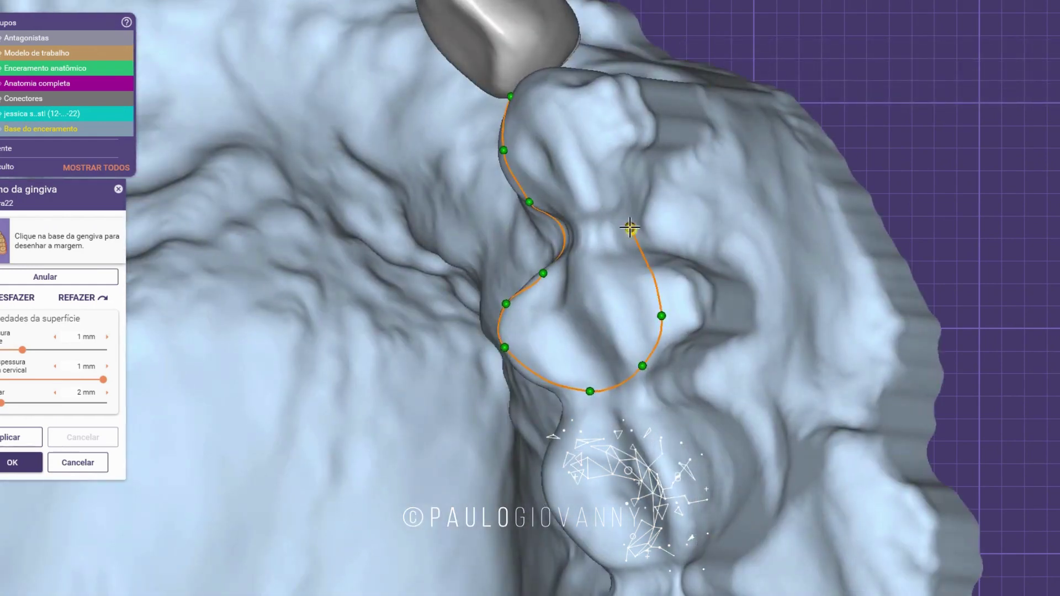
pyautogui.moveTo(604, 118); pyautogui.dragTo(528, 304, button='right')
pyautogui.click(601, 113)
pyautogui.moveTo(542, 225); pyautogui.dragTo(504, 450, button='right')
pyautogui.click(472, 478)
pyautogui.moveTo(608, 438); pyautogui.dragTo(640, 271, button='right')
pyautogui.doubleClick(607, 194)
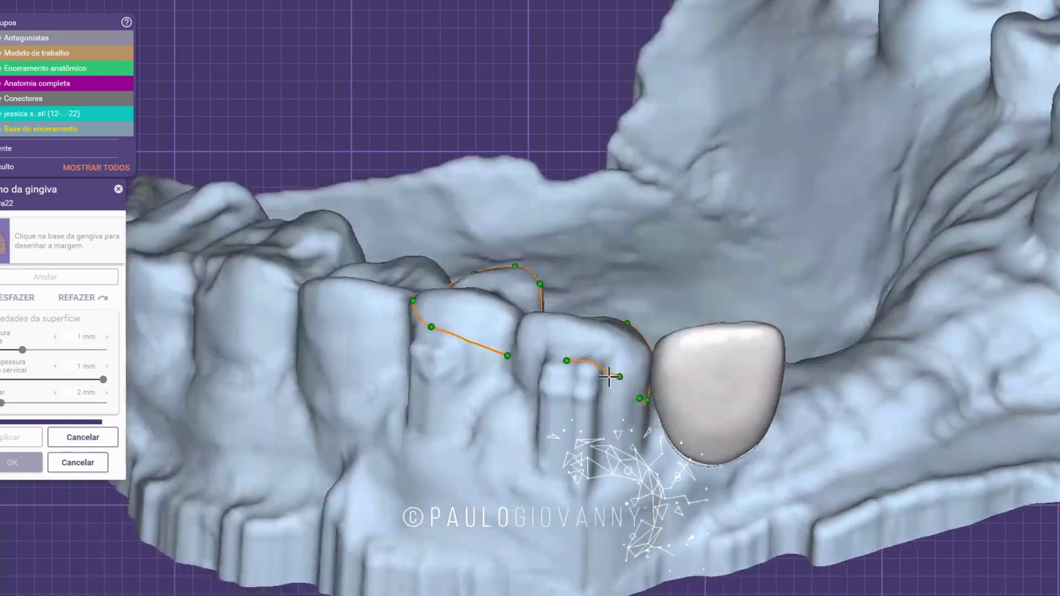
# Step: Check the generated gingiva beside tooth 22 from the occlusal and front views and accept it
pyautogui.moveTo(608, 377); pyautogui.dragTo(590, 328, button='right')
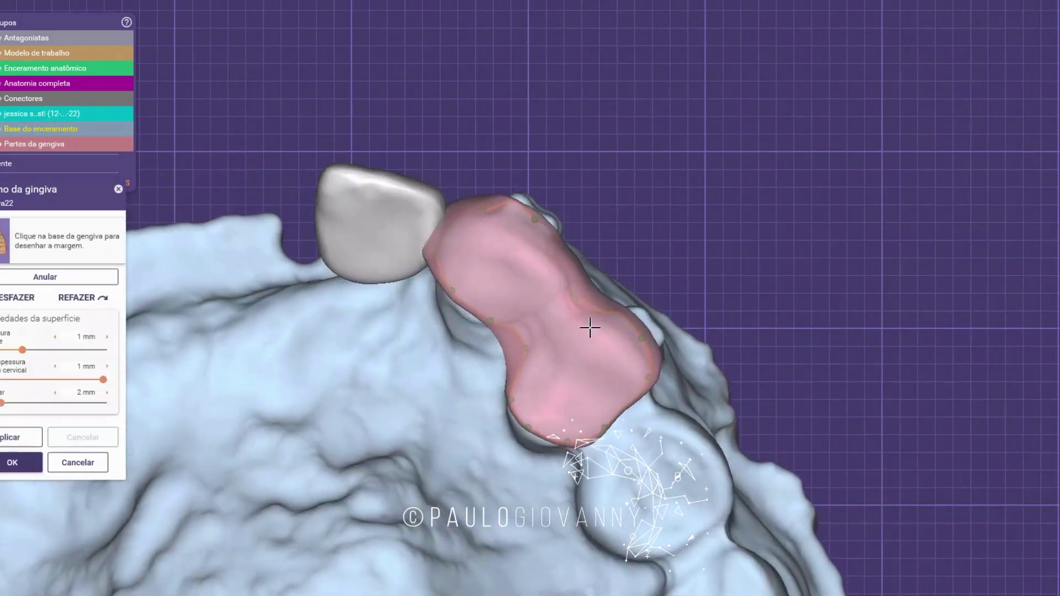
pyautogui.moveTo(464, 223); pyautogui.dragTo(466, 230, button='right')
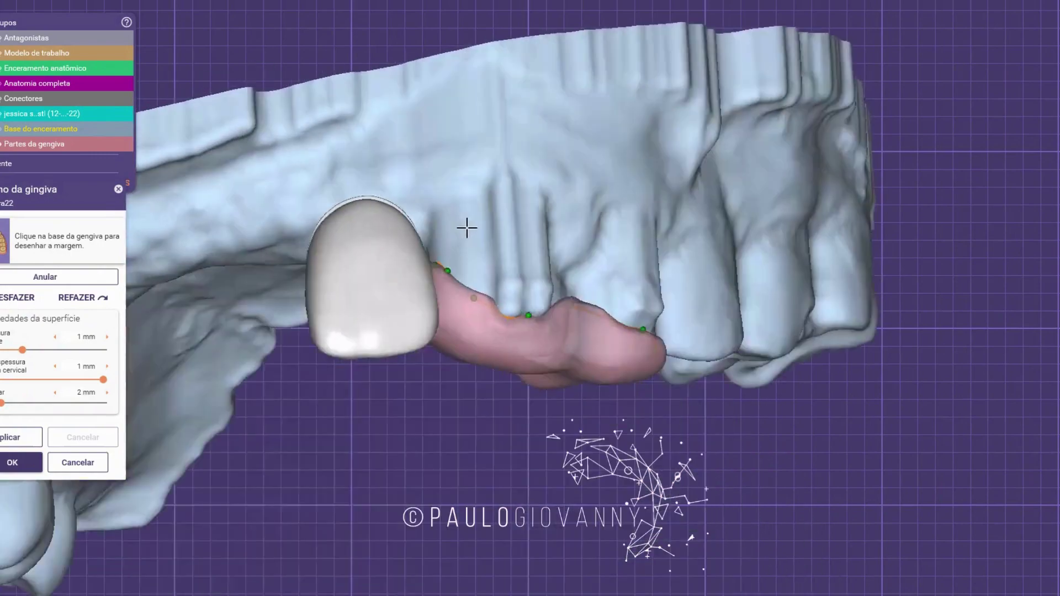
pyautogui.scroll(5, 441, 316)
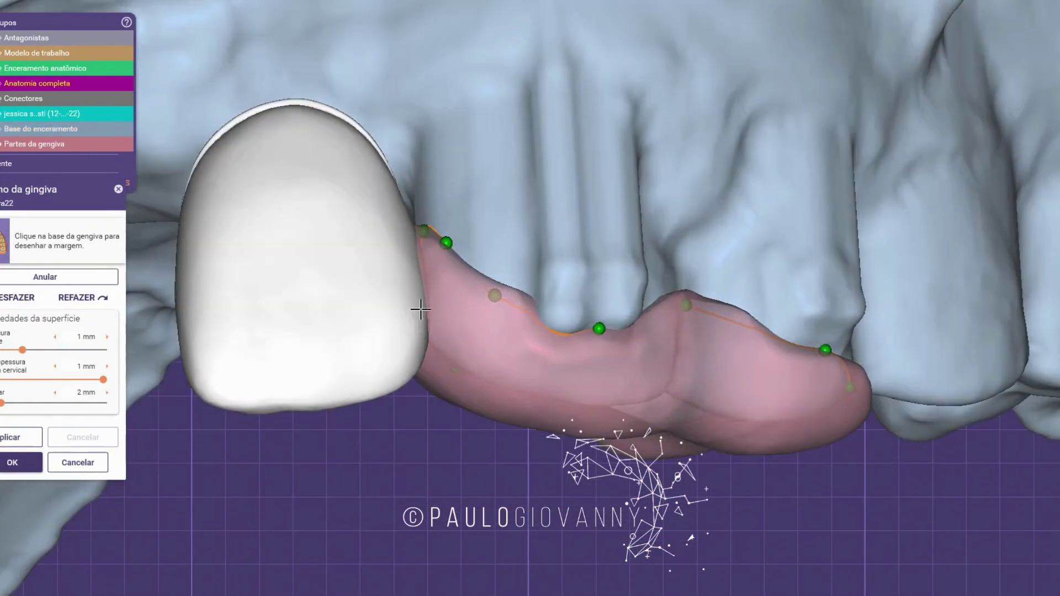
pyautogui.scroll(-3, 422, 284)
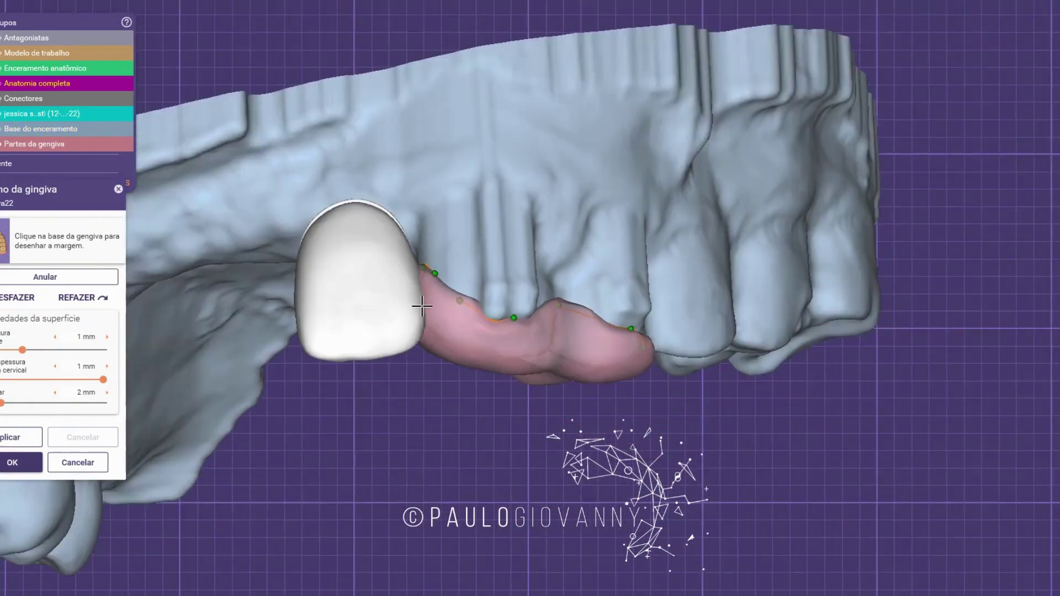
pyautogui.moveTo(422, 284); pyautogui.dragTo(510, 299, button='right')
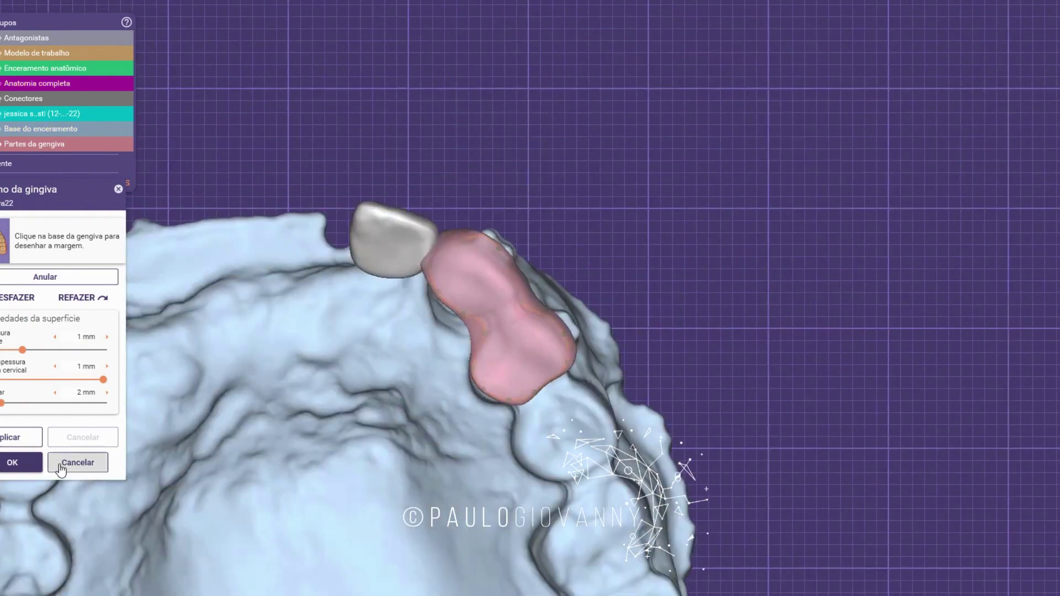
pyautogui.click(17, 462)
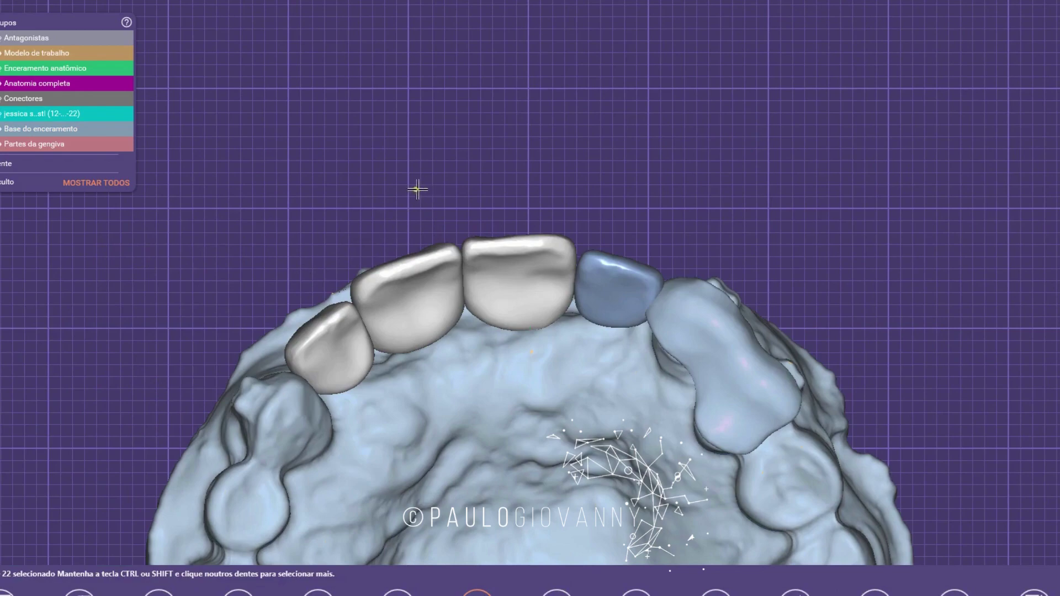
# Step: Select only tooth 12 and start the gingiva design (Desenho da gengiva) for it
pyautogui.click(417, 189)
pyautogui.moveTo(348, 338)
pyautogui.mouseDown(button='right')
pyautogui.moveTo(348, 359)
pyautogui.moveTo(333, 328)
pyautogui.mouseUp(button='right')
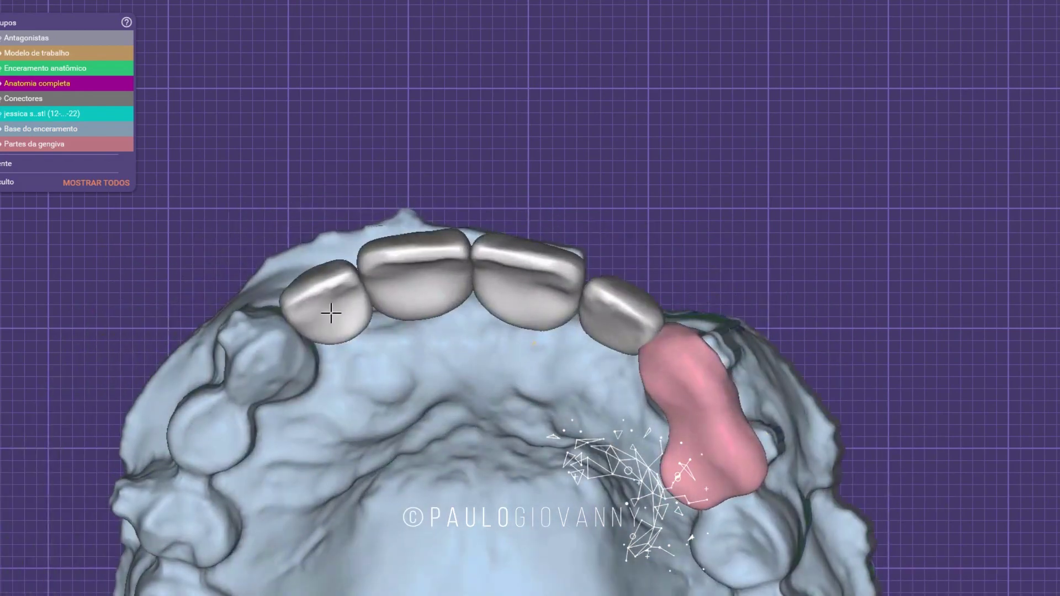
pyautogui.click(330, 313)
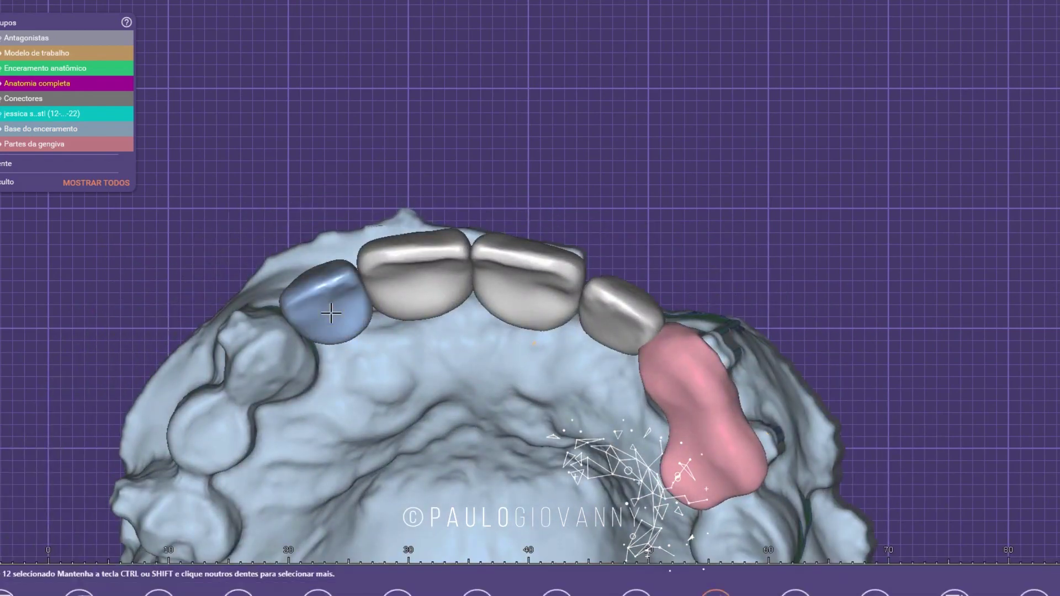
pyautogui.rightClick(331, 313)
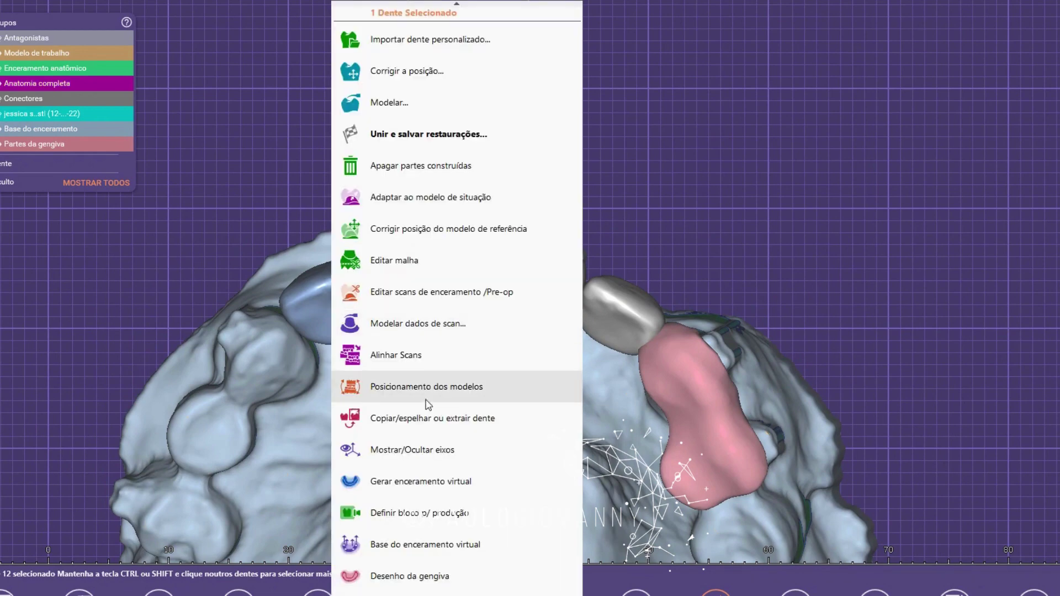
pyautogui.scroll(-2, 524, 543)
pyautogui.click(433, 528)
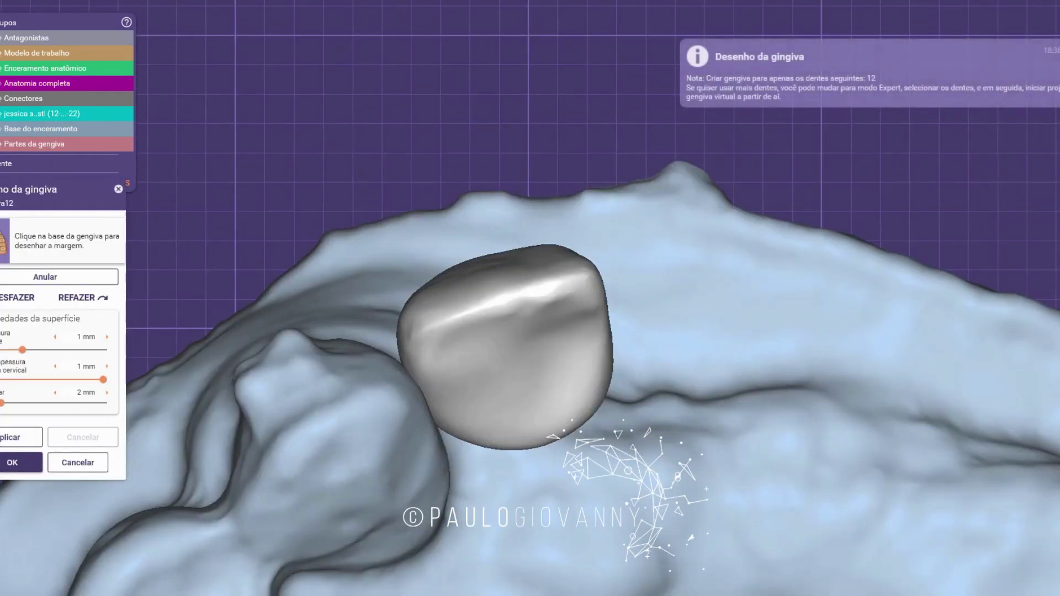
# Step: Draw the palatal part of the gingiva margin from tooth 12 along the canine and around the back of the first premolar
pyautogui.moveTo(624, 465); pyautogui.dragTo(605, 388, button='middle')
pyautogui.moveTo(605, 388); pyautogui.dragTo(599, 337, button='right')
pyautogui.moveTo(384, 382); pyautogui.dragTo(455, 332, button='right')
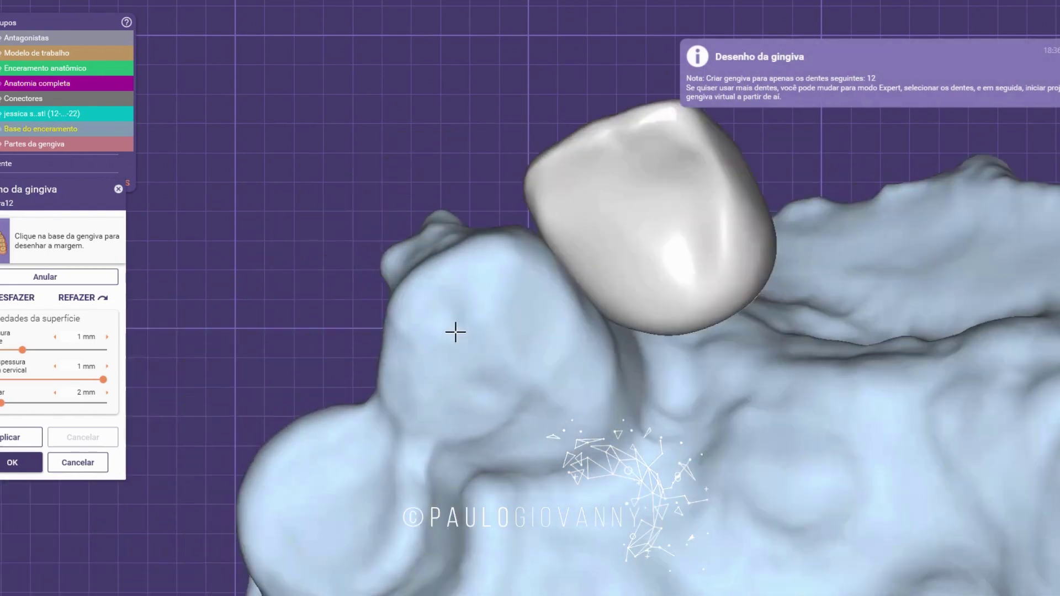
pyautogui.click(574, 297)
pyautogui.click(529, 377)
pyautogui.click(458, 431)
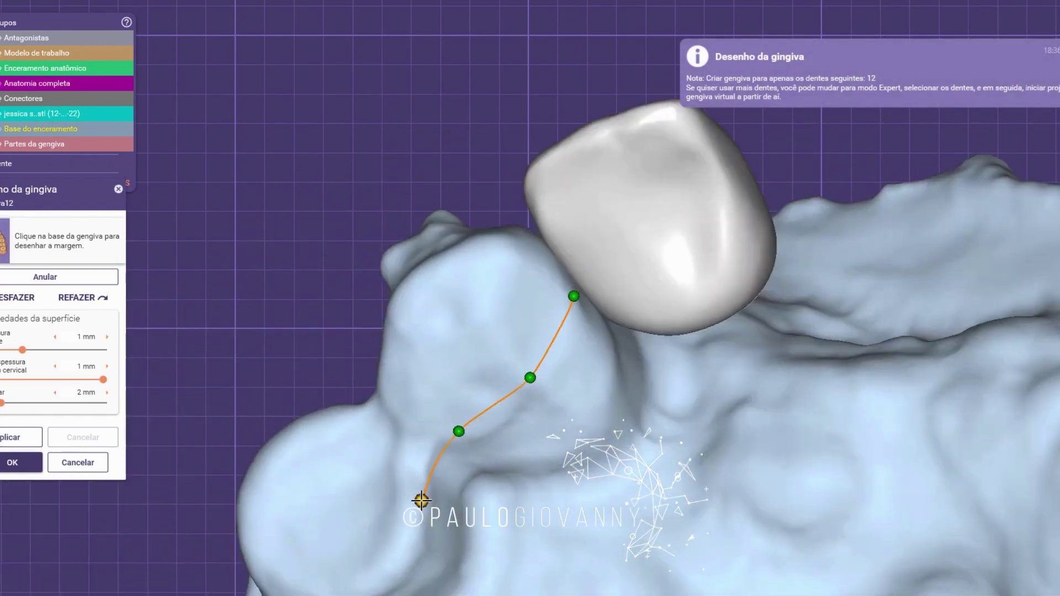
pyautogui.moveTo(421, 500); pyautogui.dragTo(513, 425, button='right')
pyautogui.click(506, 434)
pyautogui.click(428, 453)
pyautogui.click(354, 424)
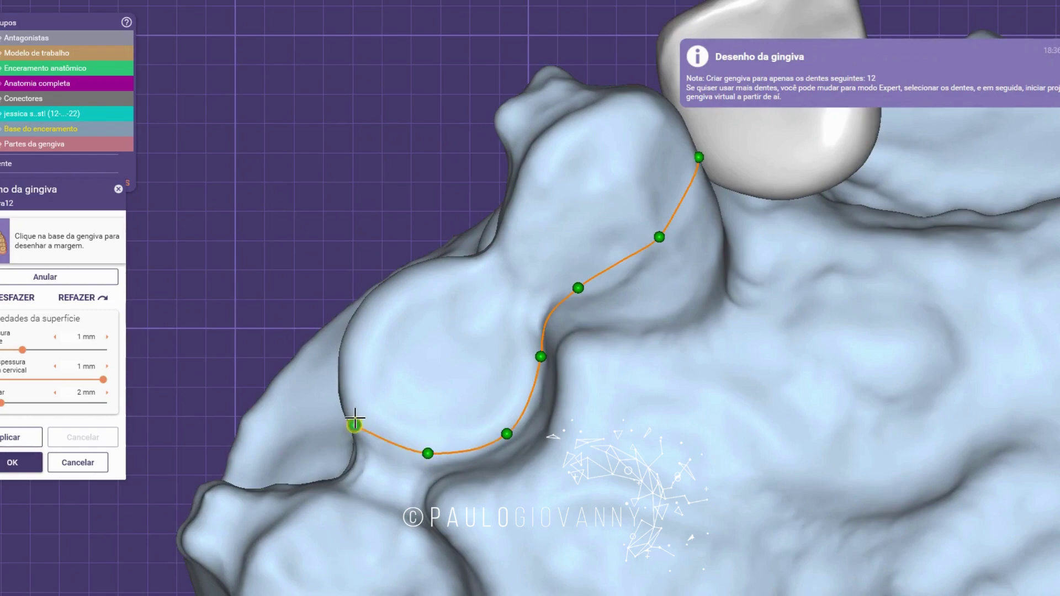
# Step: Continue the margin along the buccal side of the first premolar and canine and close it beside tooth 12
pyautogui.moveTo(355, 416); pyautogui.dragTo(543, 368, button='right')
pyautogui.click(548, 412)
pyautogui.click(422, 402)
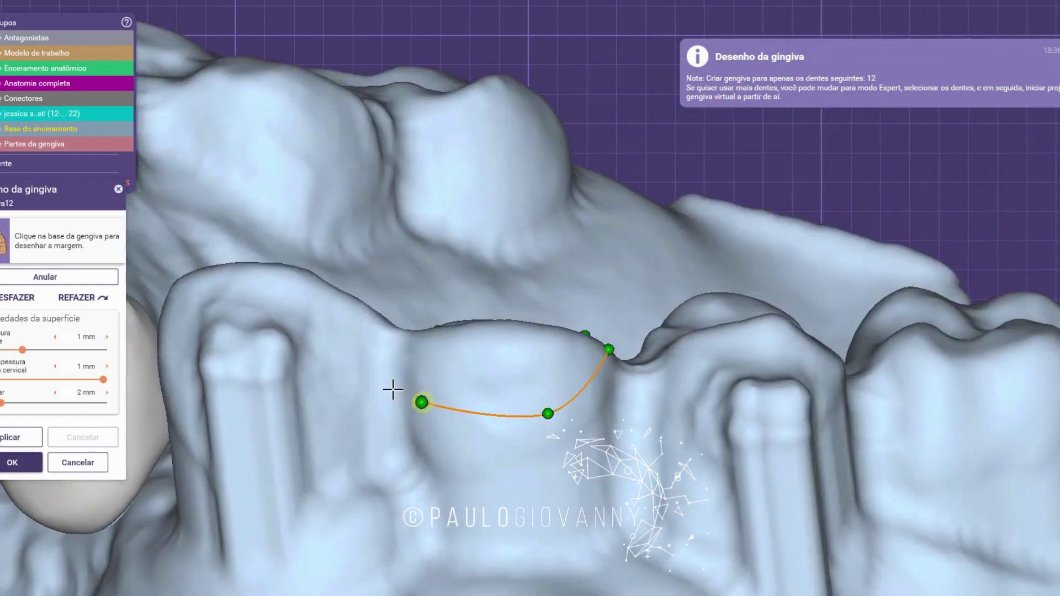
pyautogui.click(325, 359)
pyautogui.moveTo(274, 332); pyautogui.dragTo(298, 342, button='right')
pyautogui.click(235, 318)
pyautogui.moveTo(218, 308); pyautogui.dragTo(240, 363, button='right')
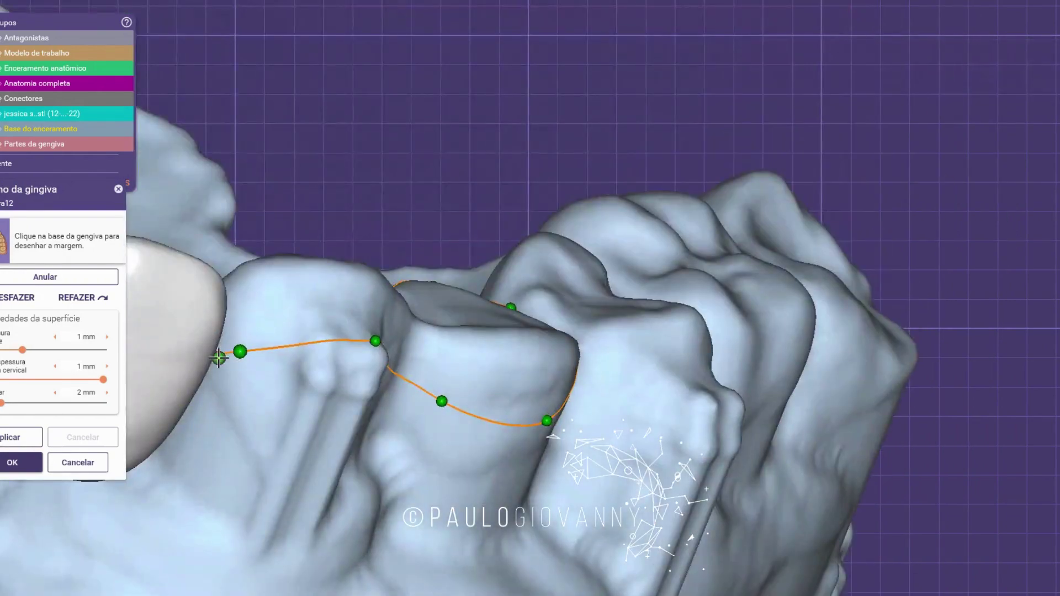
pyautogui.doubleClick(219, 358)
# Step: Examine the closed margin and the gingiva generated from it beside tooth 12 from the occlusal view
pyautogui.scroll(-4, 380, 345)
pyautogui.moveTo(381, 345); pyautogui.dragTo(606, 390, button='right')
pyautogui.moveTo(673, 383); pyautogui.dragTo(783, 338, button='right')
pyautogui.scroll(-4, 724, 346)
pyautogui.moveTo(783, 338); pyautogui.dragTo(621, 290, button='middle')
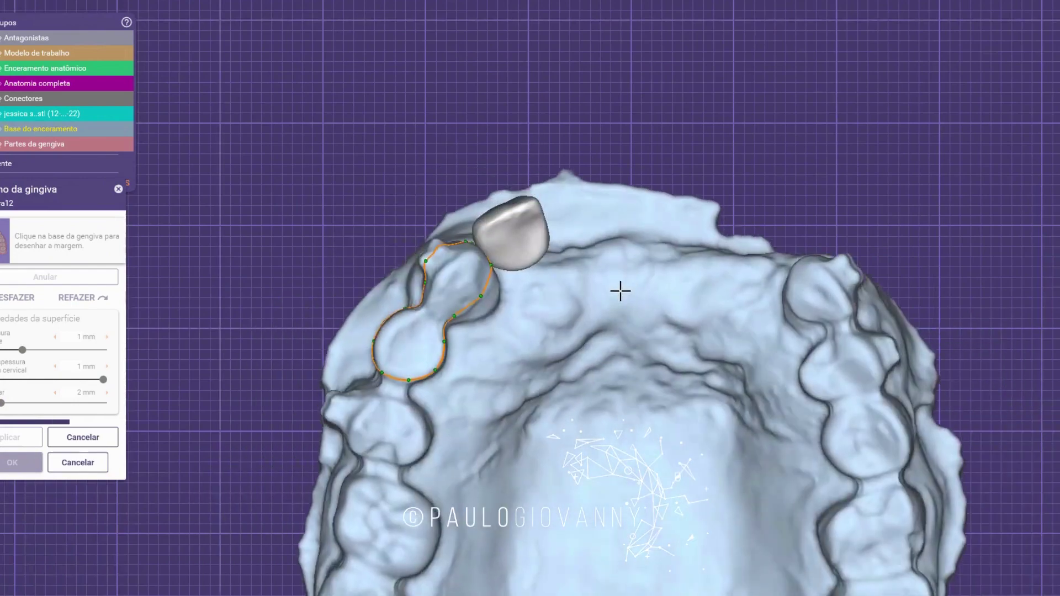
pyautogui.moveTo(620, 290); pyautogui.dragTo(654, 324, button='right')
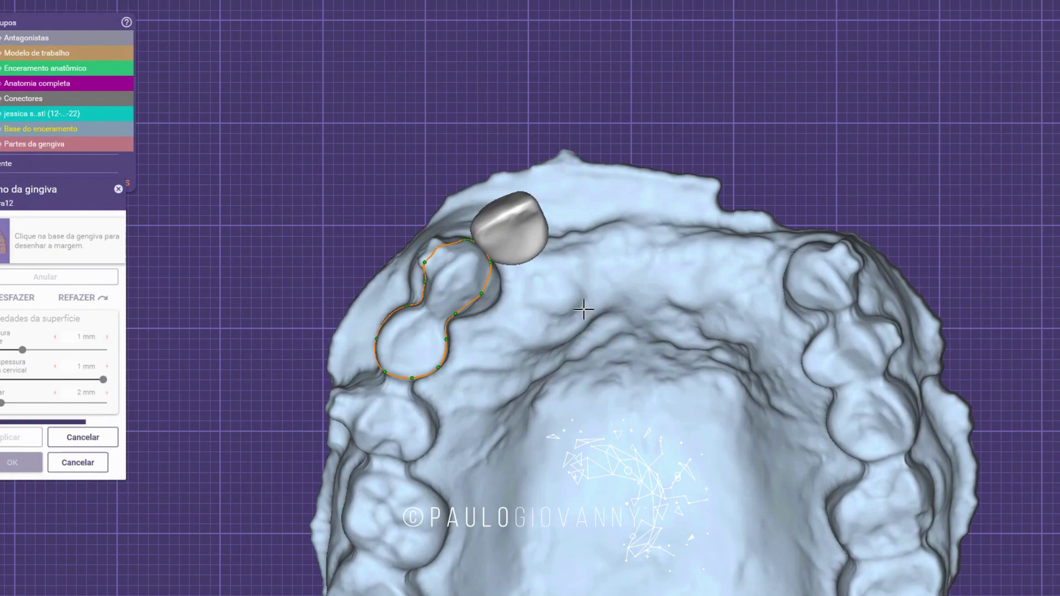
pyautogui.moveTo(580, 291); pyautogui.dragTo(574, 241, button='right')
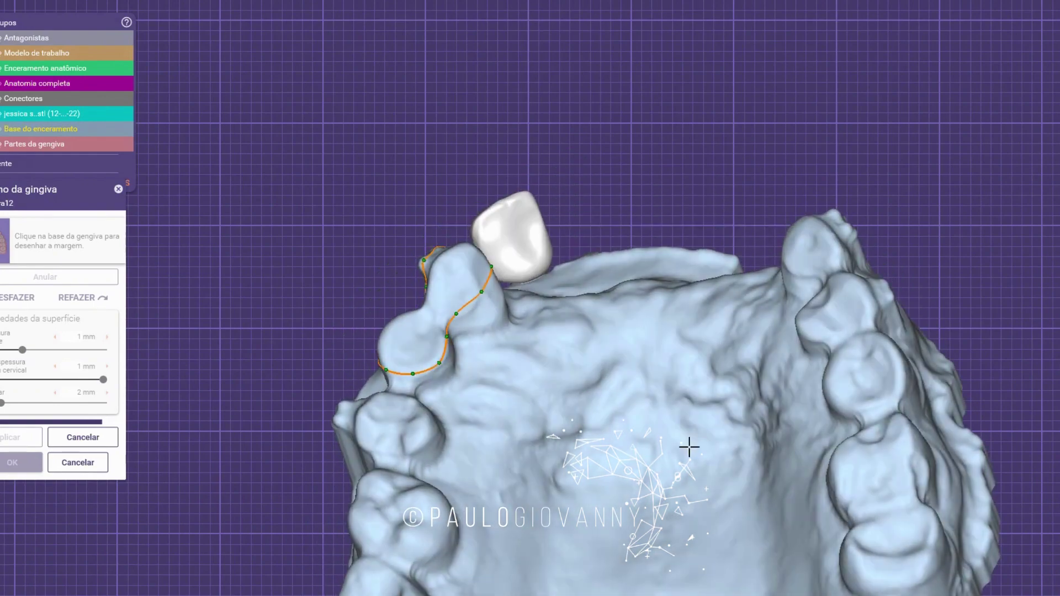
pyautogui.moveTo(689, 447); pyautogui.dragTo(750, 362, button='right')
pyautogui.moveTo(480, 284); pyautogui.dragTo(470, 250, button='right')
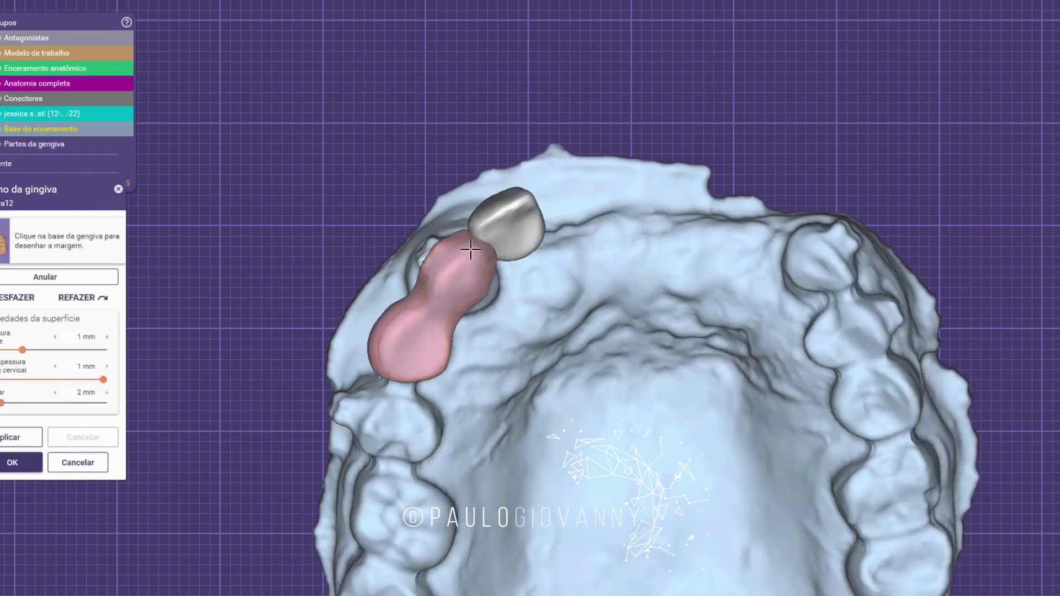
pyautogui.scroll(2, 618, 284)
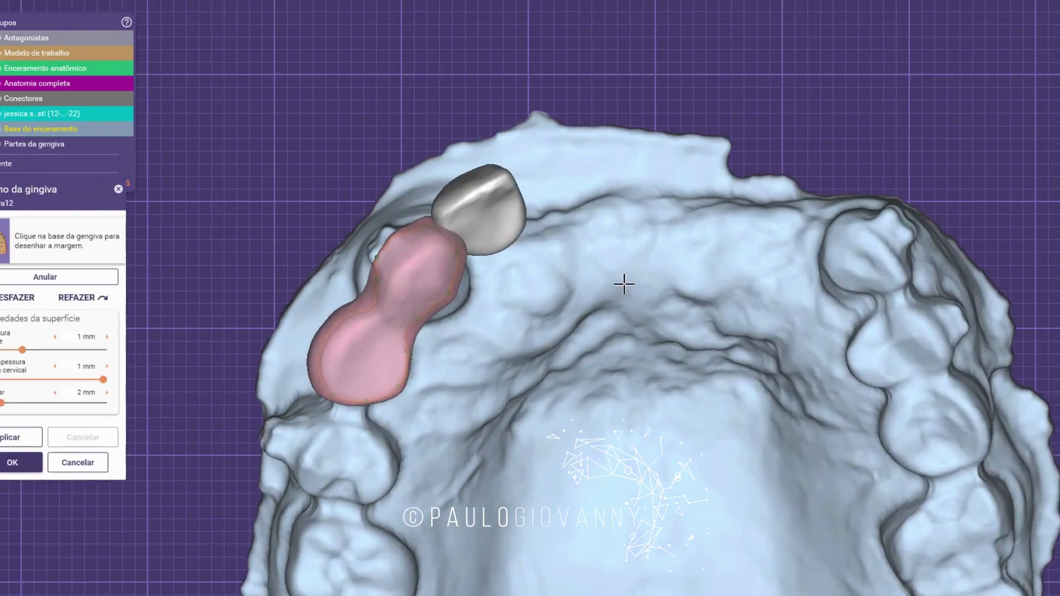
pyautogui.moveTo(527, 285); pyautogui.dragTo(492, 285, button='right')
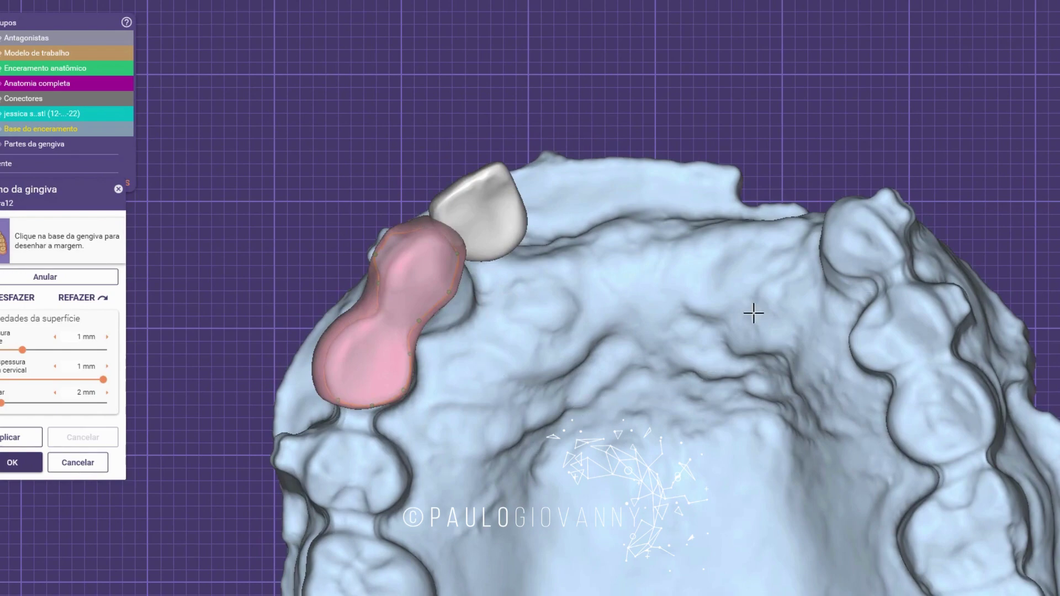
pyautogui.moveTo(678, 338); pyautogui.dragTo(677, 330, button='right')
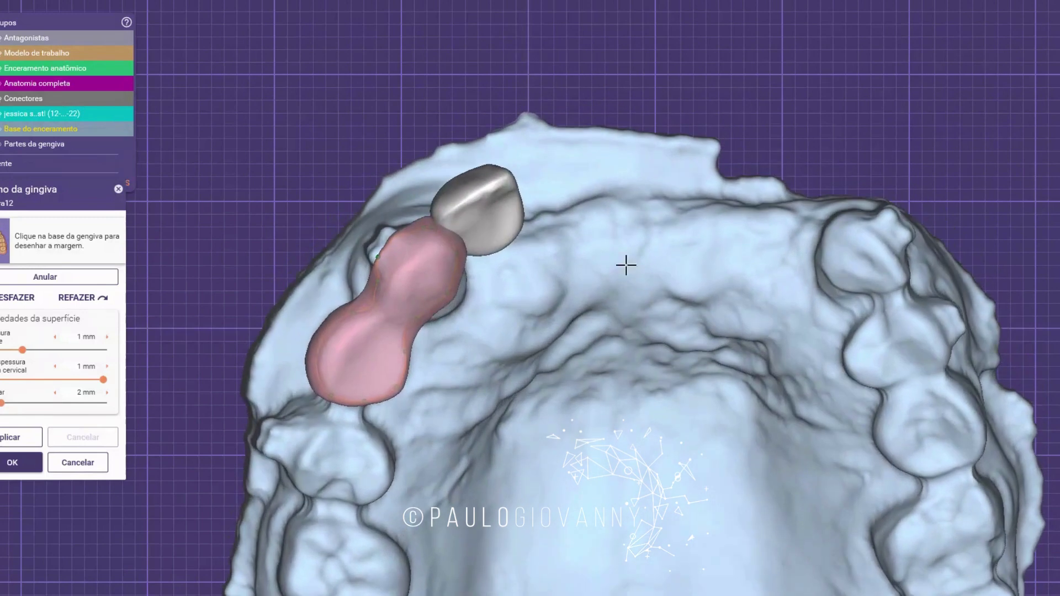
pyautogui.moveTo(549, 210); pyautogui.dragTo(466, 270, button='right')
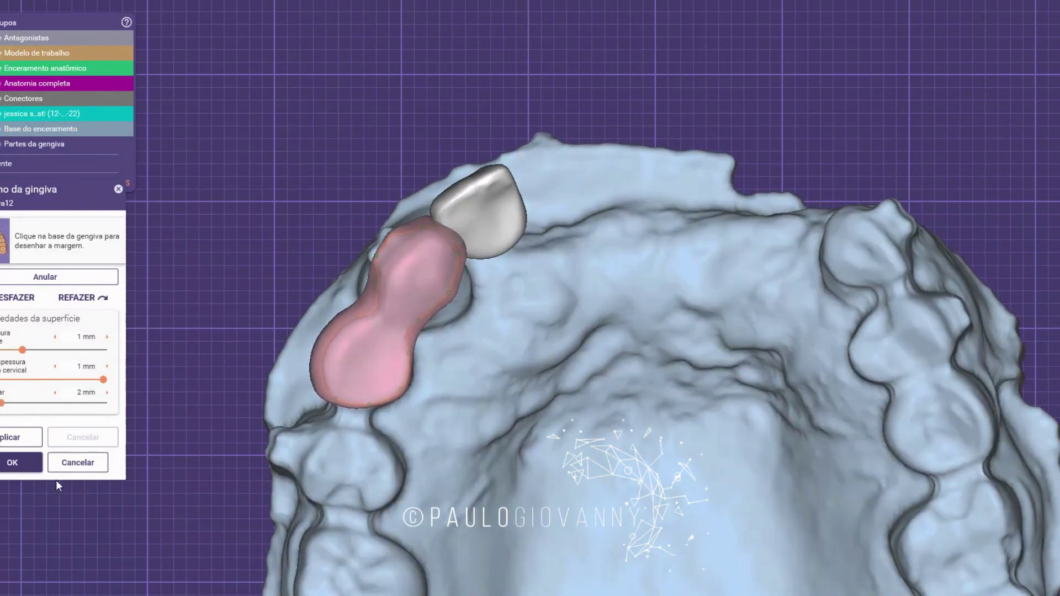
# Step: Accept the gingiva for tooth 12 and show both gingiva parts together with the four anterior teeth
pyautogui.click(28, 467)
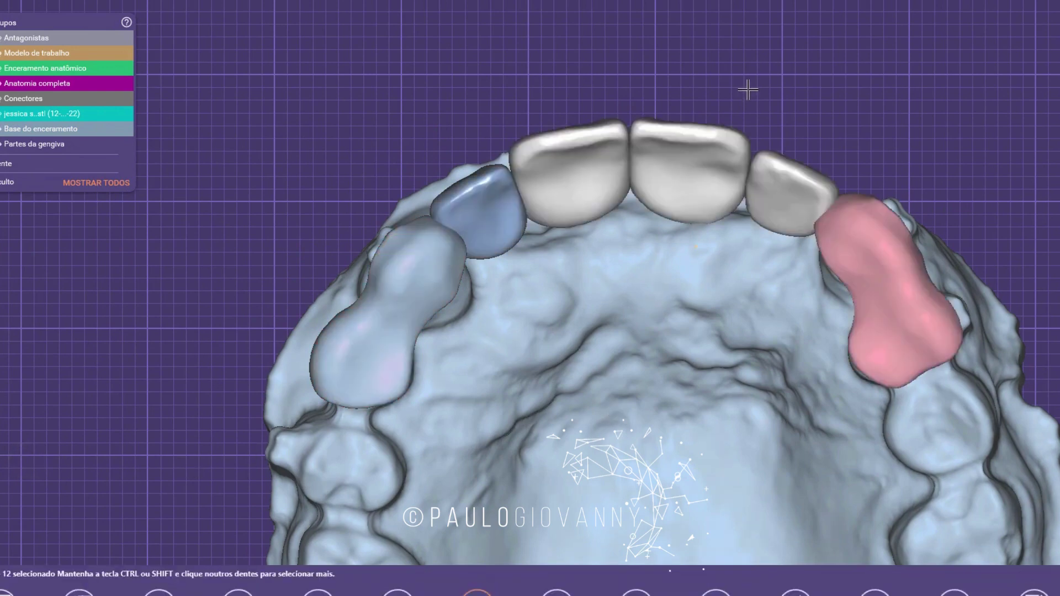
pyautogui.scroll(-3, 694, 258)
pyautogui.moveTo(710, 350); pyautogui.dragTo(717, 283, button='middle')
pyautogui.scroll(3, 693, 272)
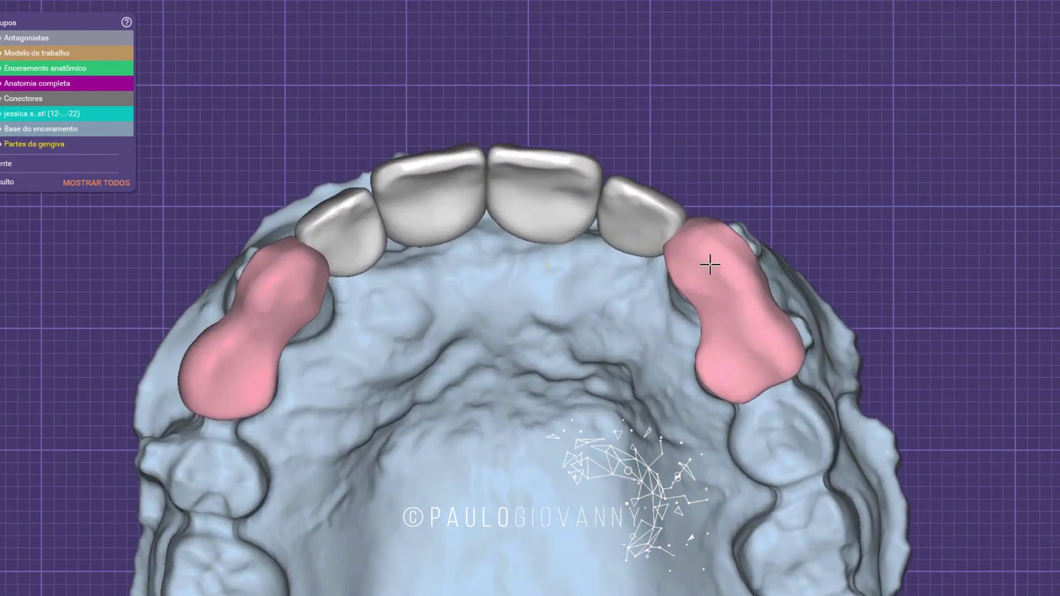
# Step: Hide the gingiva part beside tooth 12, lower the wax-up base's opacity to 86% and show the arch from the front
pyautogui.click(303, 280)
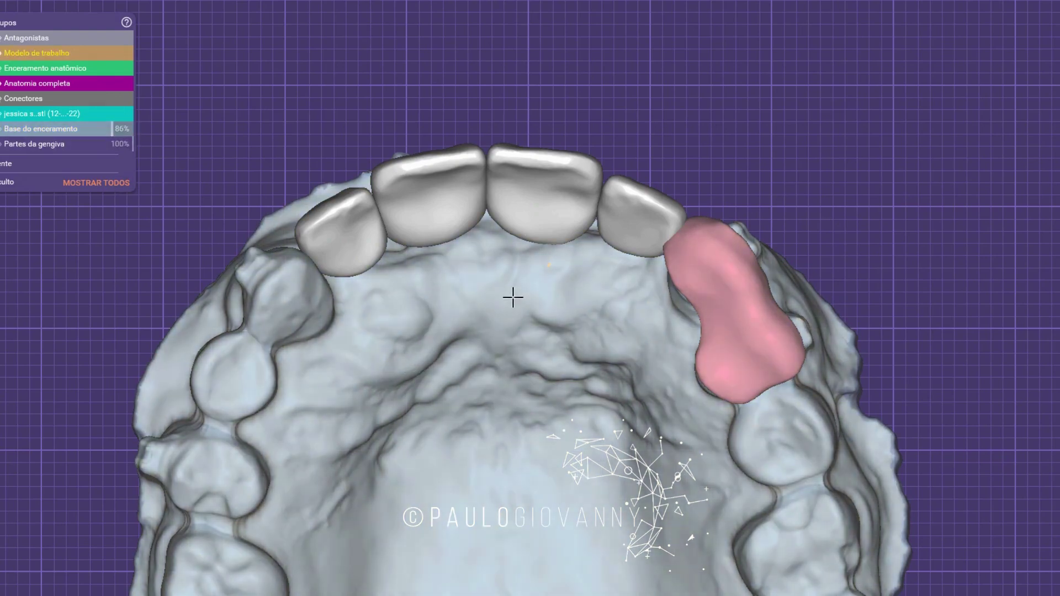
pyautogui.moveTo(513, 297); pyautogui.dragTo(516, 303, button='right')
pyautogui.moveTo(474, 213); pyautogui.dragTo(525, 329, button='middle')
pyautogui.scroll(-1, 525, 329)
pyautogui.moveTo(525, 329); pyautogui.dragTo(525, 365, button='right')
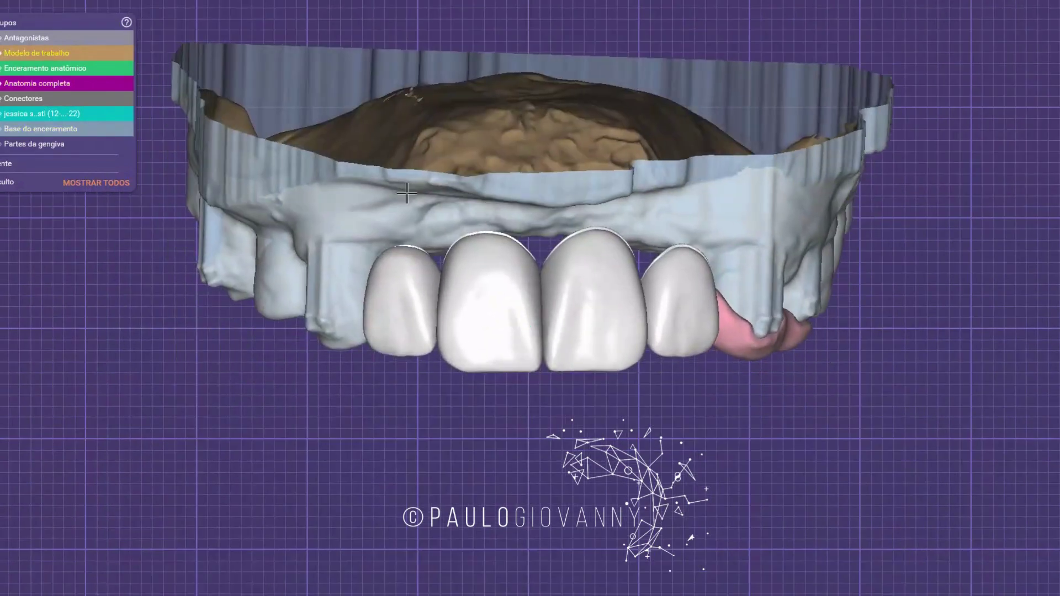
# Step: Show the connectors and both gingiva parts with the four anterior teeth and check the complete arch from the occlusal side
pyautogui.click(2, 97)
pyautogui.moveTo(458, 397); pyautogui.dragTo(451, 264, button='right')
pyautogui.scroll(2, 477, 381)
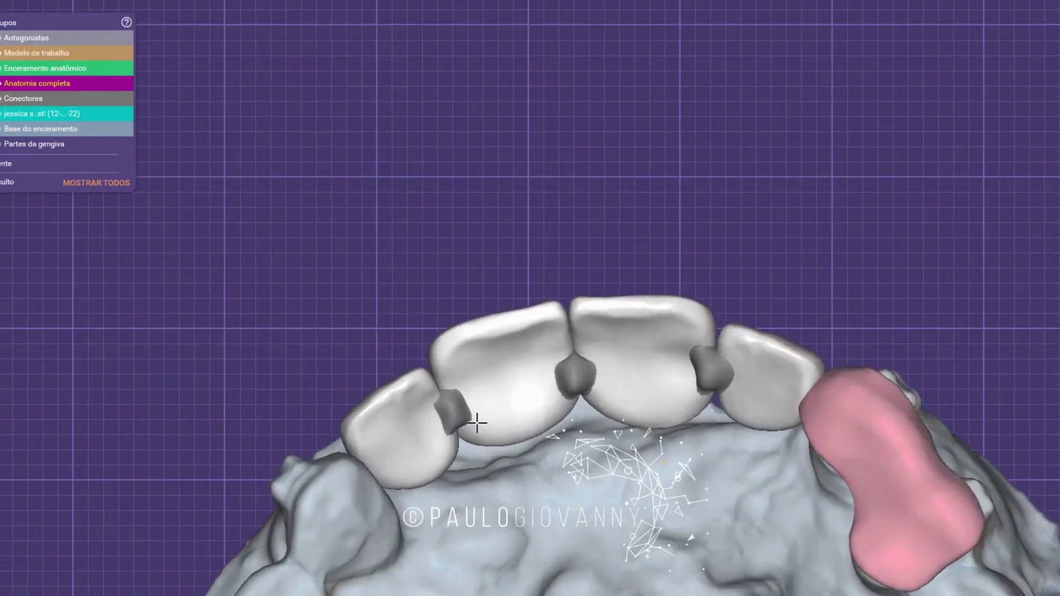
pyautogui.moveTo(430, 412); pyautogui.dragTo(635, 367, button='right')
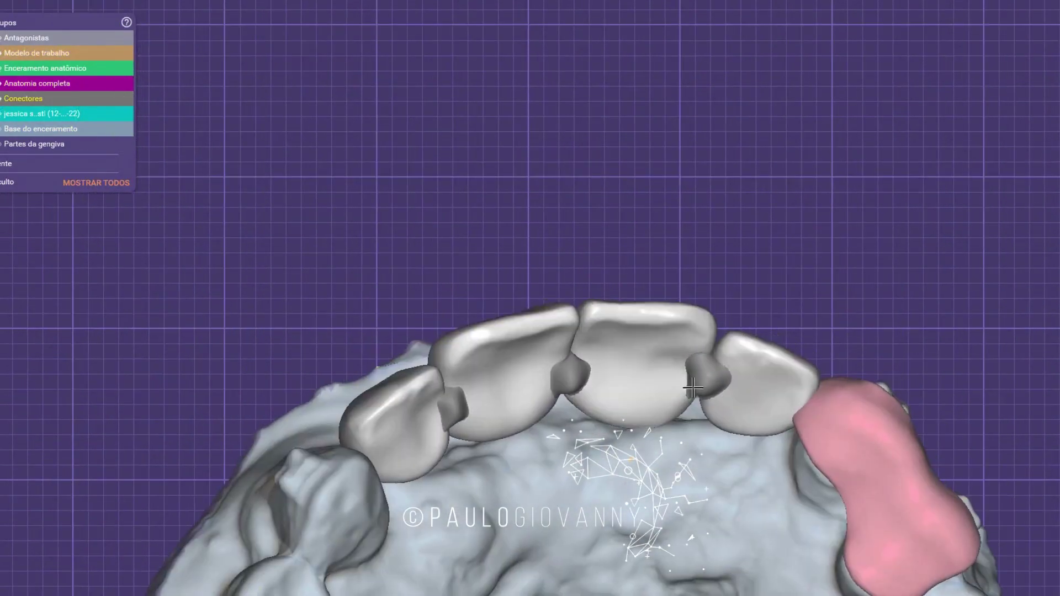
pyautogui.moveTo(565, 413); pyautogui.dragTo(586, 382, button='right')
pyautogui.scroll(3, 458, 381)
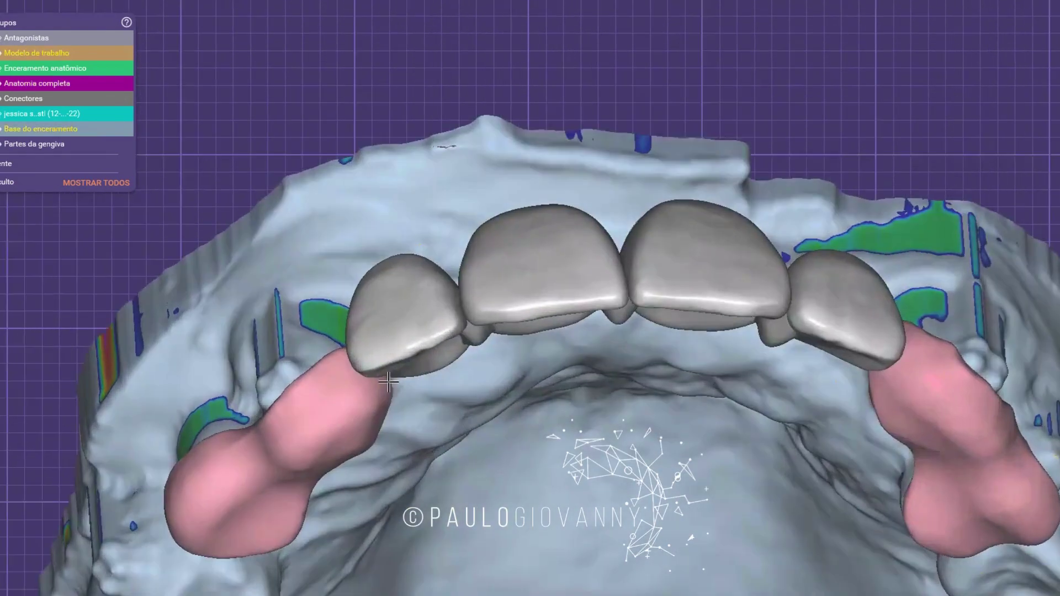
pyautogui.moveTo(453, 381); pyautogui.dragTo(599, 156, button='right')
pyautogui.keyDown('ctrl'); pyautogui.click(397, 353); pyautogui.keyUp('ctrl')
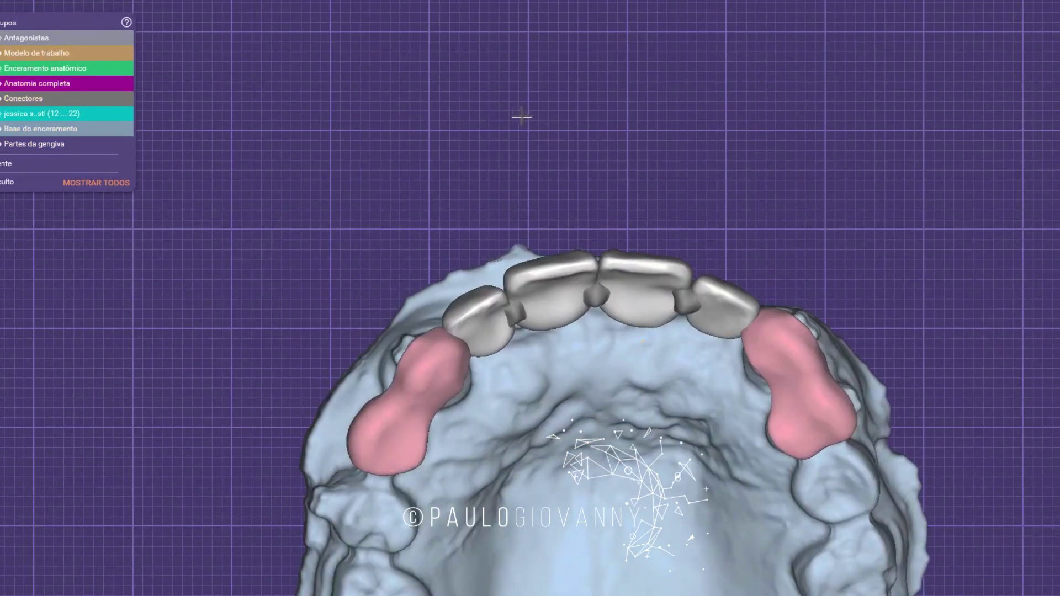
# Step: Generate the virtual wax-up from the anterior teeth, connectors and gingiva parts, replacing the existing merged models, and accept it
pyautogui.rightClick(452, 82)
pyautogui.scroll(-3, 607, 496)
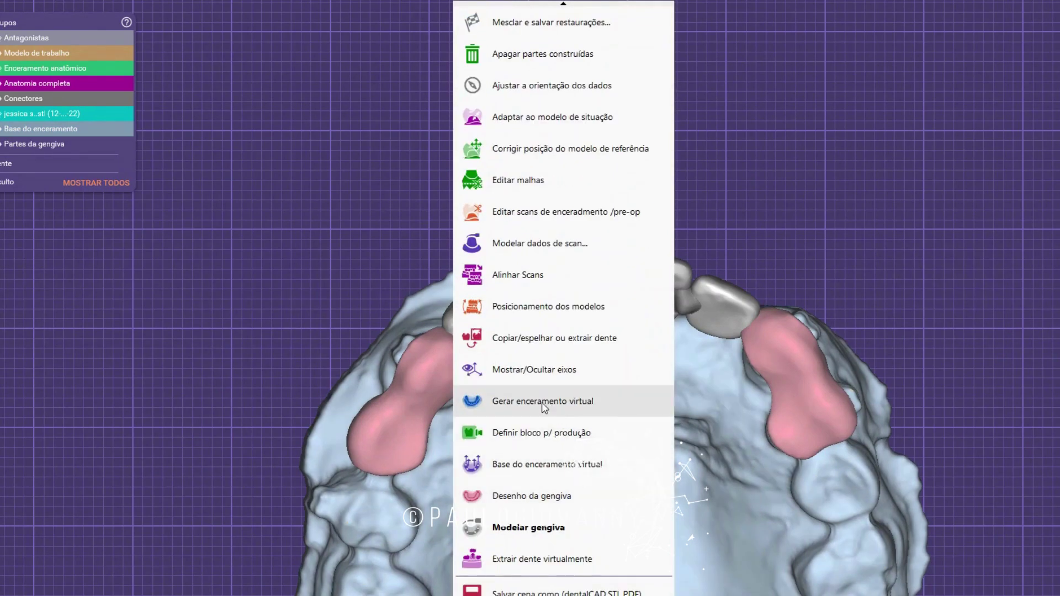
pyautogui.click(569, 402)
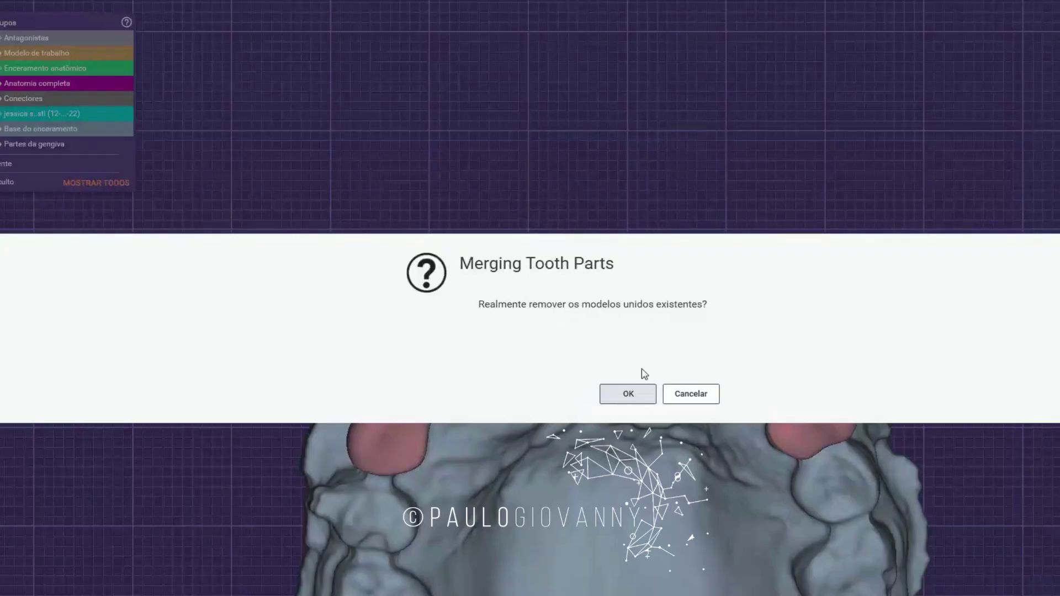
pyautogui.click(628, 395)
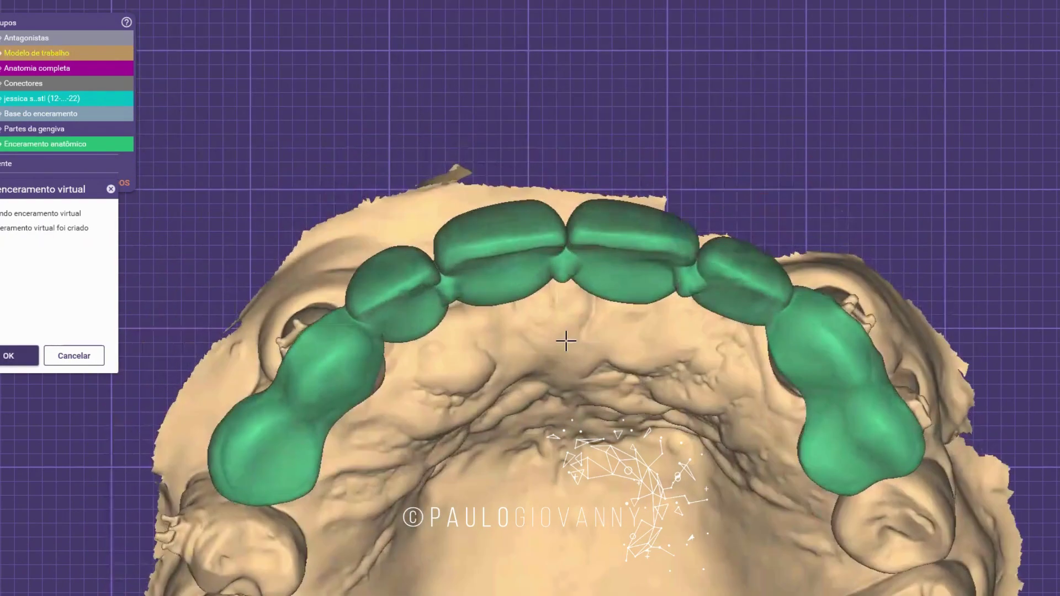
pyautogui.click(15, 349)
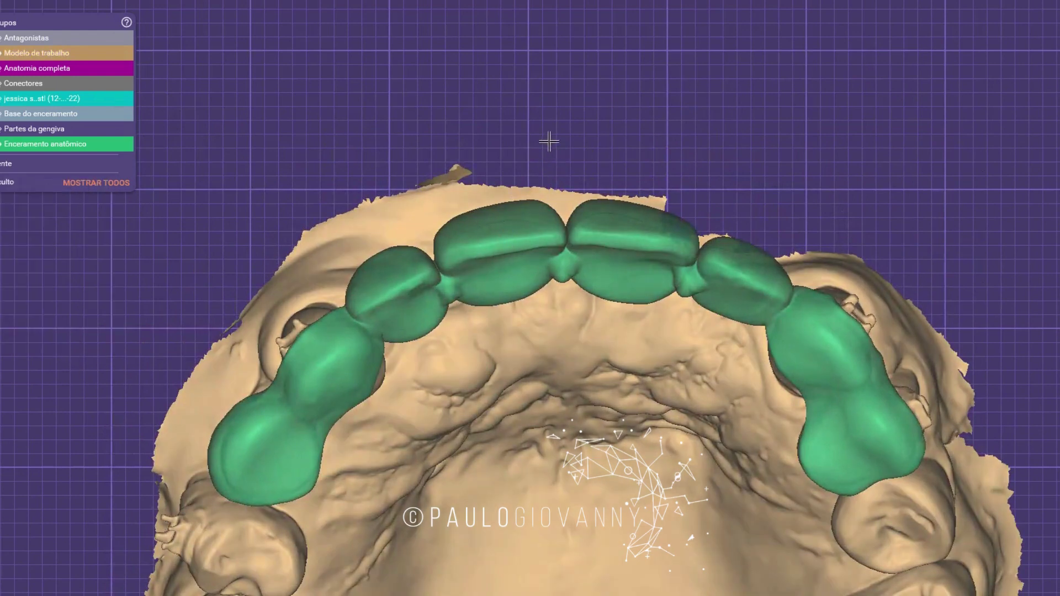
# Step: Start free-form modelling of the merged wax-up and smooth the palatal connectors between the four anterior teeth with the cylindrical brush
pyautogui.rightClick(552, 117)
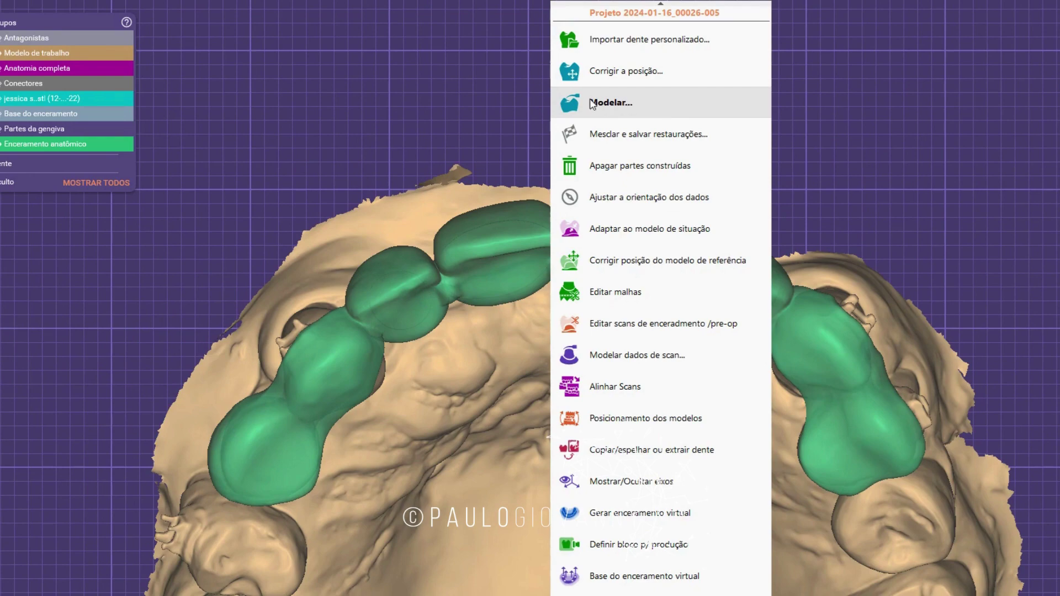
pyautogui.click(630, 107)
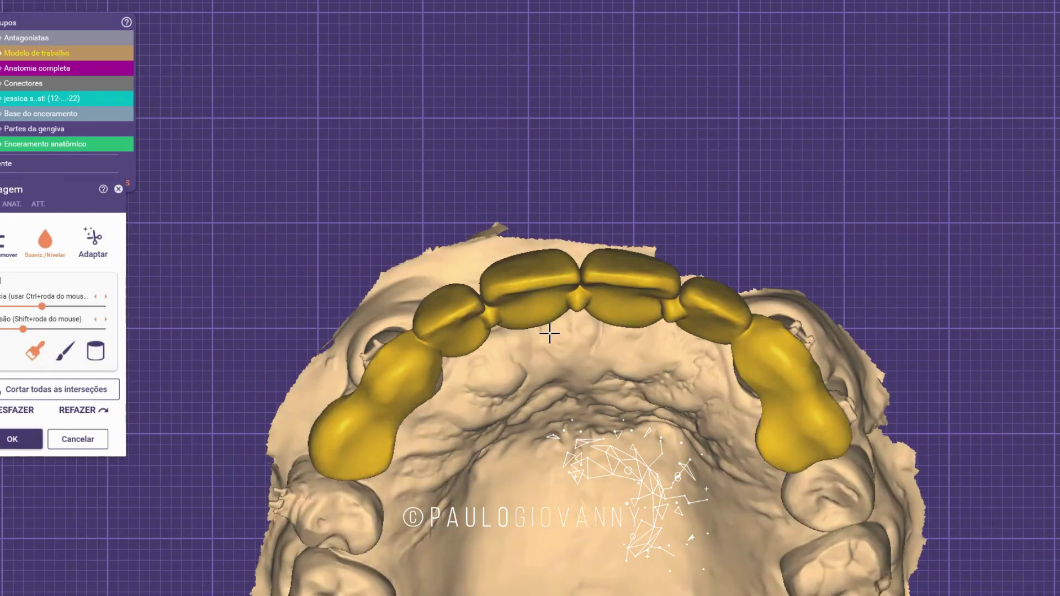
pyautogui.click(96, 351)
pyautogui.moveTo(543, 397); pyautogui.dragTo(532, 364, button='right')
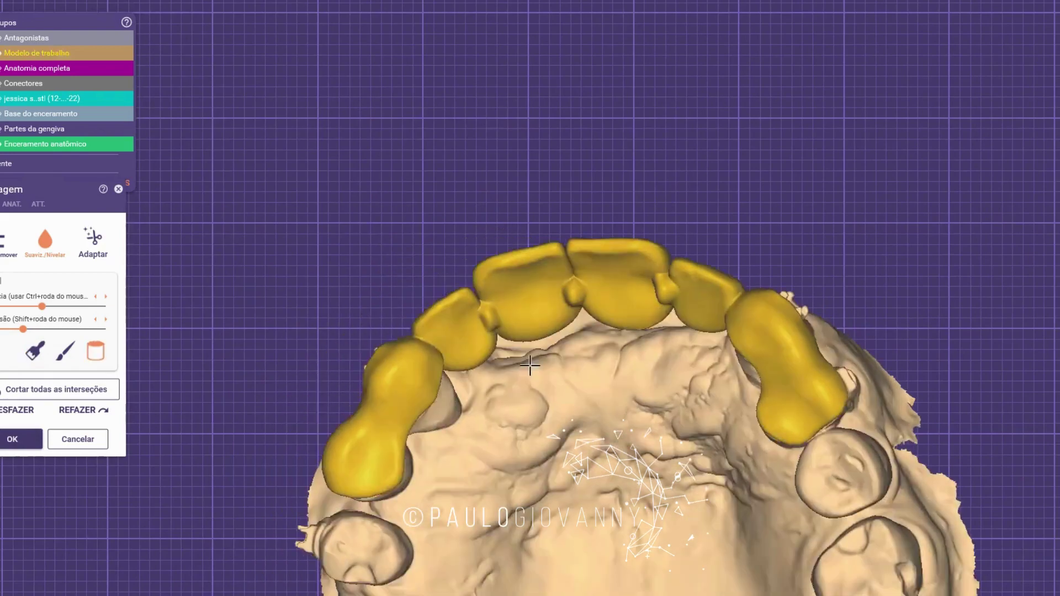
pyautogui.scroll(5, 507, 320)
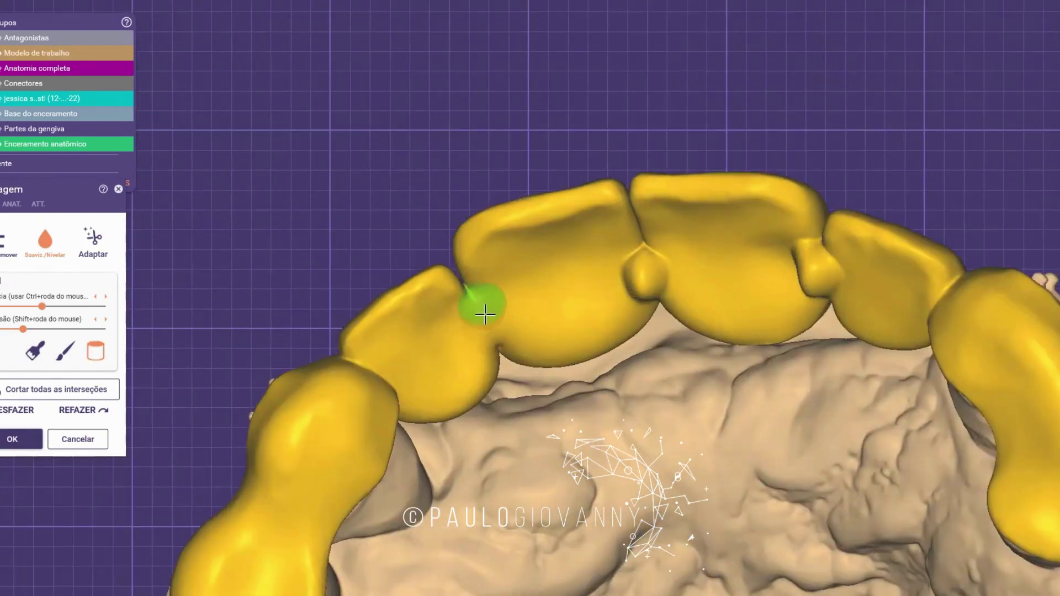
pyautogui.moveTo(484, 314); pyautogui.dragTo(494, 302, button='right')
pyautogui.keyDown('shift'); pyautogui.scroll(4, 616, 284); pyautogui.keyUp('shift')
pyautogui.moveTo(620, 281); pyautogui.dragTo(660, 279)
pyautogui.middleClick(664, 246)
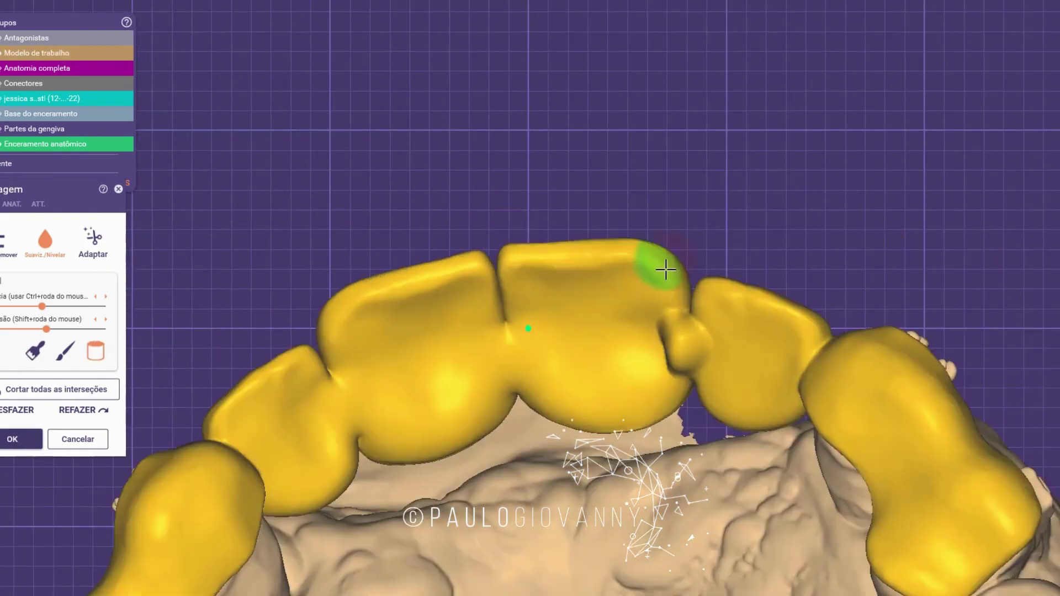
pyautogui.moveTo(680, 334)
pyautogui.mouseDown()
pyautogui.moveTo(687, 355)
pyautogui.moveTo(670, 343)
pyautogui.moveTo(701, 348)
pyautogui.mouseUp()
pyautogui.middleClick(709, 363)
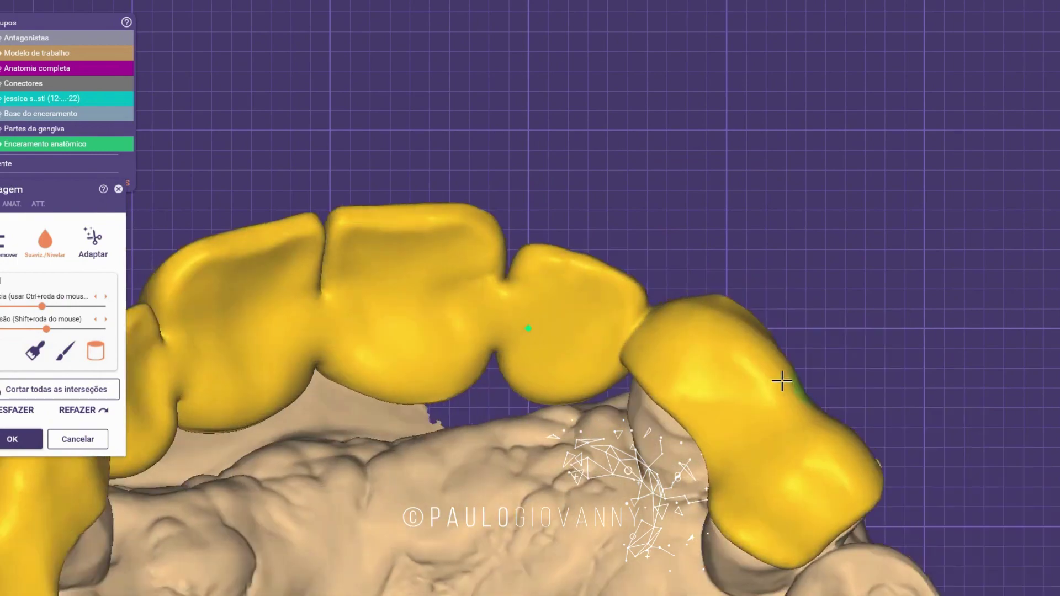
# Step: Enlarge the smoothing brush and smooth the wax-up extension beside tooth 22, including its junction with the tooth and its buccal edge
pyautogui.keyDown('shift'); pyautogui.scroll(3, 717, 375); pyautogui.keyUp('shift')
pyautogui.moveTo(629, 345); pyautogui.dragTo(675, 388)
pyautogui.middleClick(703, 361)
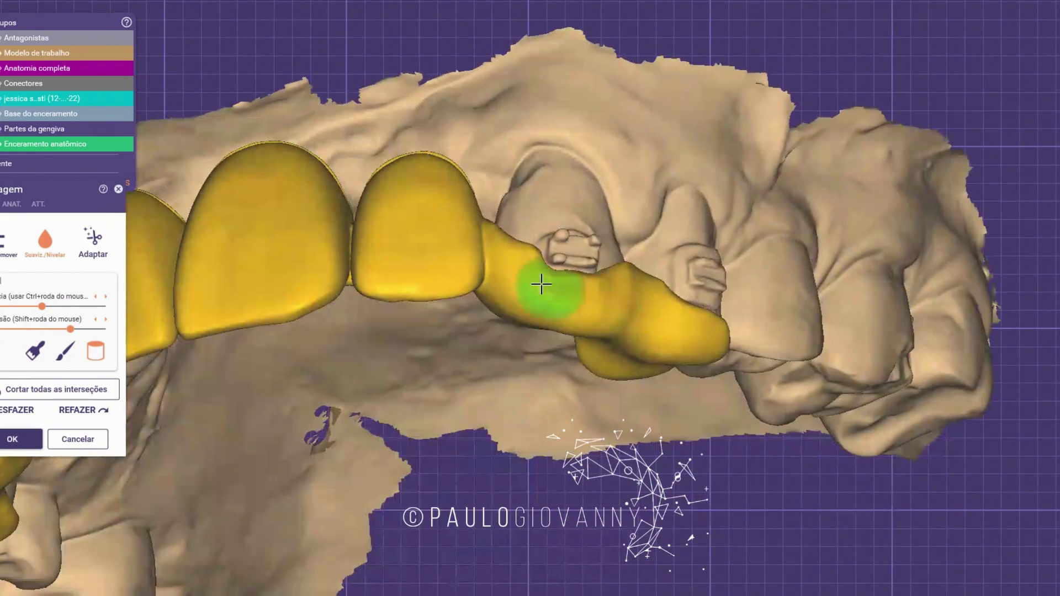
pyautogui.moveTo(539, 283)
pyautogui.mouseDown()
pyautogui.moveTo(653, 298)
pyautogui.moveTo(634, 272)
pyautogui.mouseUp()
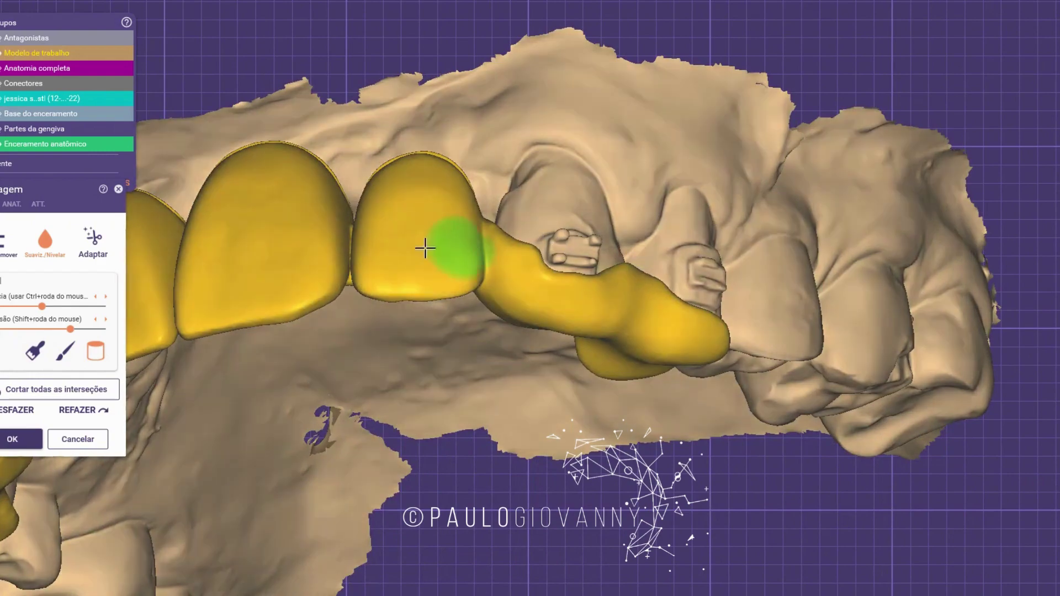
# Step: Smooth the palatal junction between tooth 12 and the neighbouring wax-up extension
pyautogui.scroll(-4, 425, 249)
pyautogui.moveTo(425, 249); pyautogui.dragTo(343, 262, button='right')
pyautogui.moveTo(304, 294)
pyautogui.mouseDown(button='right')
pyautogui.moveTo(445, 357)
pyautogui.moveTo(395, 359)
pyautogui.mouseUp(button='right')
pyautogui.scroll(4, 395, 359)
pyautogui.moveTo(378, 358); pyautogui.dragTo(383, 381)
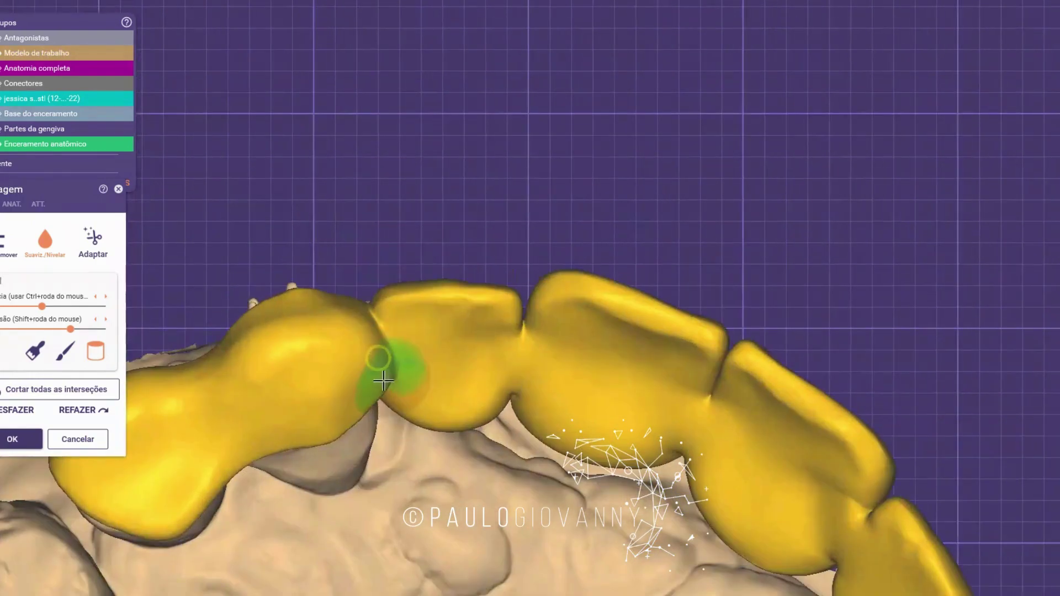
# Step: Using a smaller add/remove brush, clear the wax that penetrates the canine beside tooth 12, working from the underside of the translucent model
pyautogui.moveTo(156, 469)
pyautogui.mouseDown(button='right')
pyautogui.moveTo(445, 324)
pyautogui.moveTo(383, 320)
pyautogui.moveTo(624, 272)
pyautogui.mouseUp(button='right')
pyautogui.scroll(-2, 738, 215)
pyautogui.moveTo(738, 215); pyautogui.dragTo(758, 273, button='right')
pyautogui.scroll(2, 601, 303)
pyautogui.moveTo(601, 303)
pyautogui.mouseDown(button='right')
pyautogui.moveTo(603, 269)
pyautogui.moveTo(611, 286)
pyautogui.moveTo(578, 350)
pyautogui.moveTo(572, 311)
pyautogui.moveTo(578, 380)
pyautogui.mouseUp(button='right')
pyautogui.scroll(2, 579, 349)
pyautogui.press('1')
pyautogui.keyDown('shift'); pyautogui.scroll(-8, 574, 372); pyautogui.keyUp('shift')
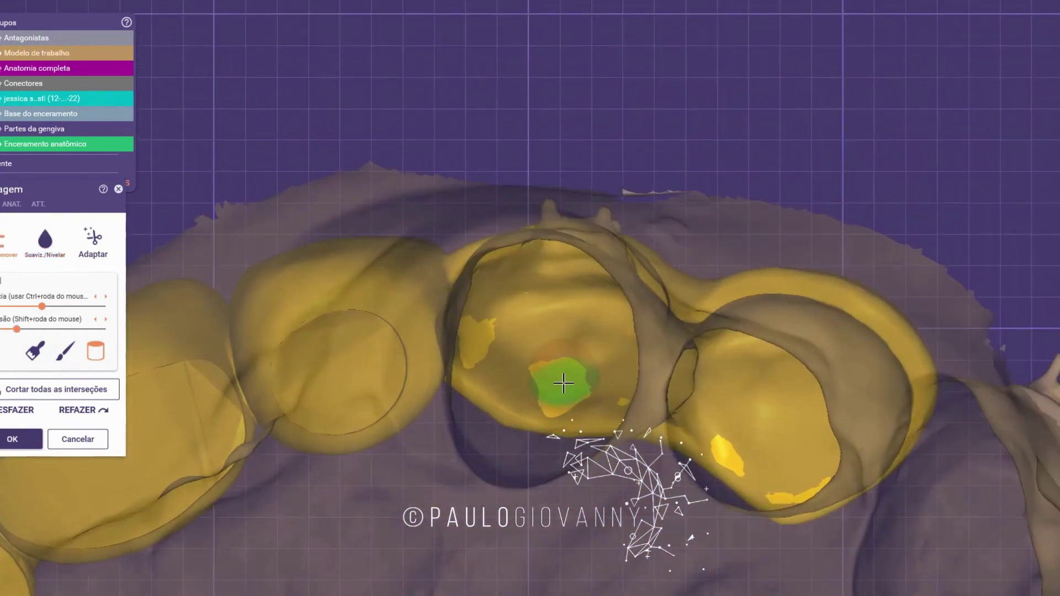
pyautogui.scroll(2, 563, 383)
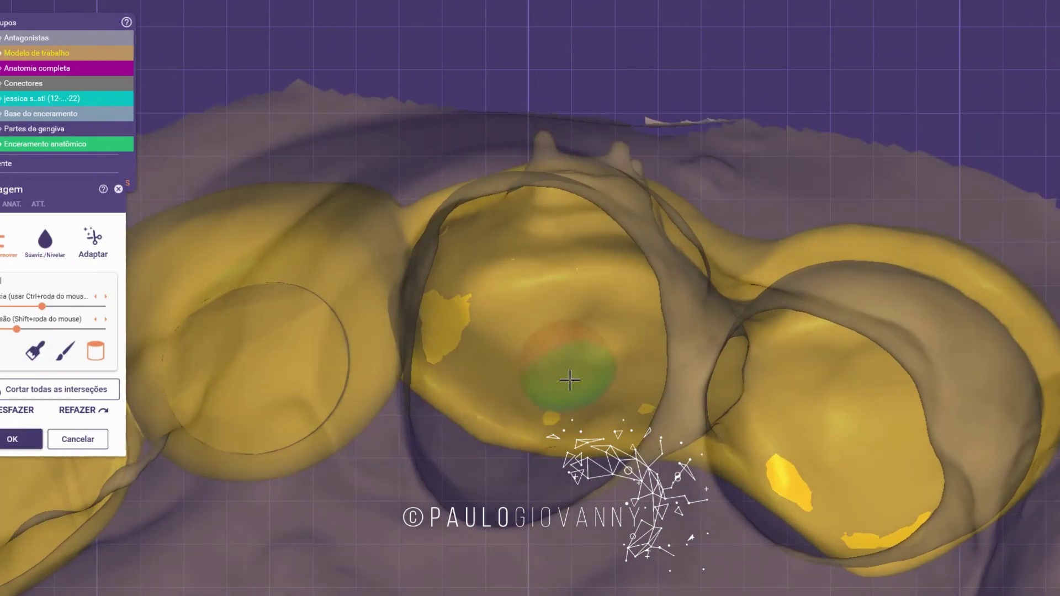
pyautogui.moveTo(561, 409); pyautogui.dragTo(541, 419, button='right')
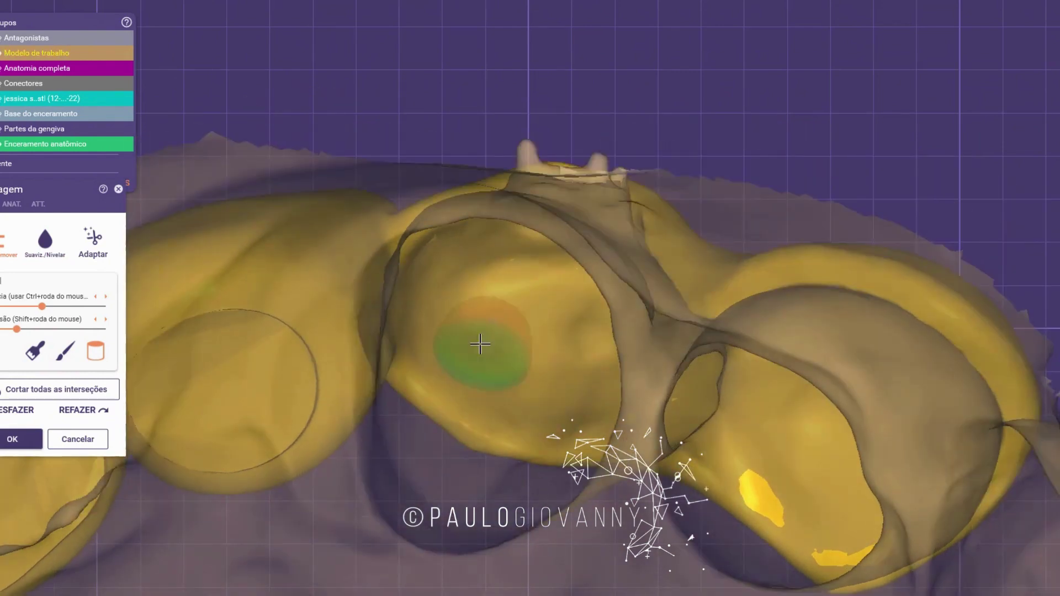
# Step: Reduce the brush size further and remove the wax that penetrates the first premolar on the tooth 12 side
pyautogui.scroll(1, 486, 343)
pyautogui.moveTo(513, 334); pyautogui.dragTo(458, 259, button='right')
pyautogui.keyDown('shift'); pyautogui.scroll(-4, 367, 232); pyautogui.keyUp('shift')
pyautogui.moveTo(383, 232); pyautogui.dragTo(486, 337, button='right')
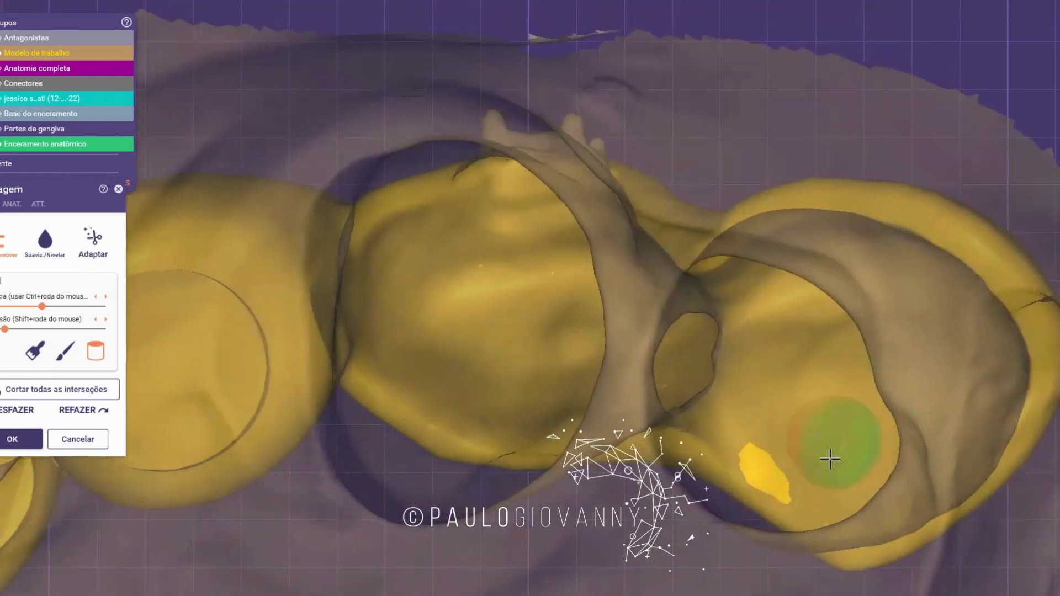
pyautogui.moveTo(694, 371)
pyautogui.mouseDown(button='right')
pyautogui.moveTo(469, 367)
pyautogui.moveTo(630, 380)
pyautogui.mouseUp(button='right')
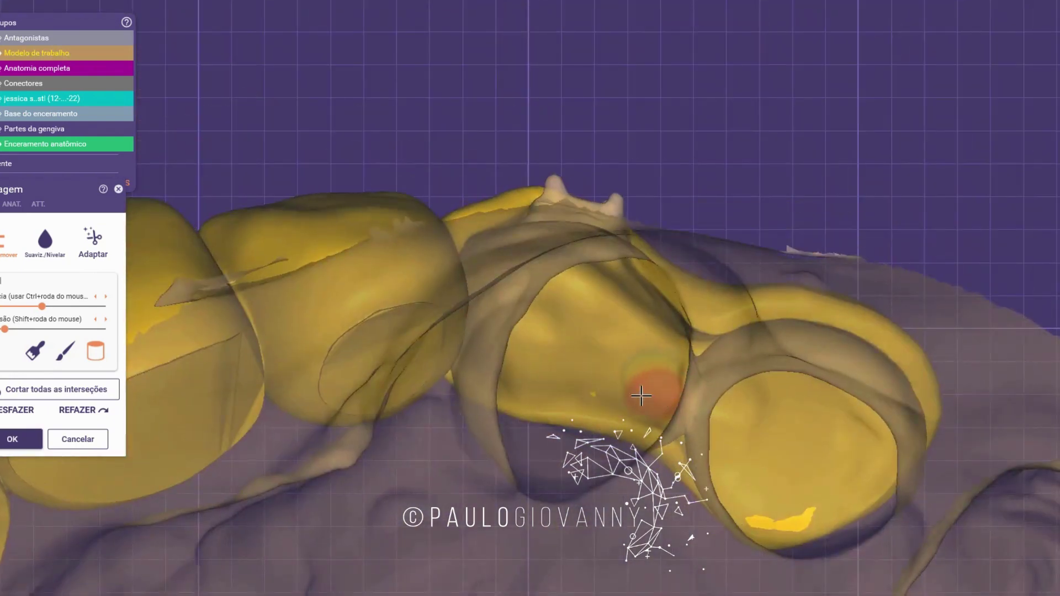
pyautogui.moveTo(811, 506)
pyautogui.keyDown('shift'); pyautogui.mouseDown()
pyautogui.moveTo(755, 508)
pyautogui.moveTo(818, 511)
pyautogui.mouseUp(); pyautogui.keyUp('shift')
# Step: Remove the wax that penetrates the canine and first premolar beside tooth 22, seen through the translucent model from its underside
pyautogui.keyDown('ctrl'); pyautogui.keyDown('shift'); pyautogui.scroll(5, 490, 430); pyautogui.keyUp('shift'); pyautogui.keyUp('ctrl')
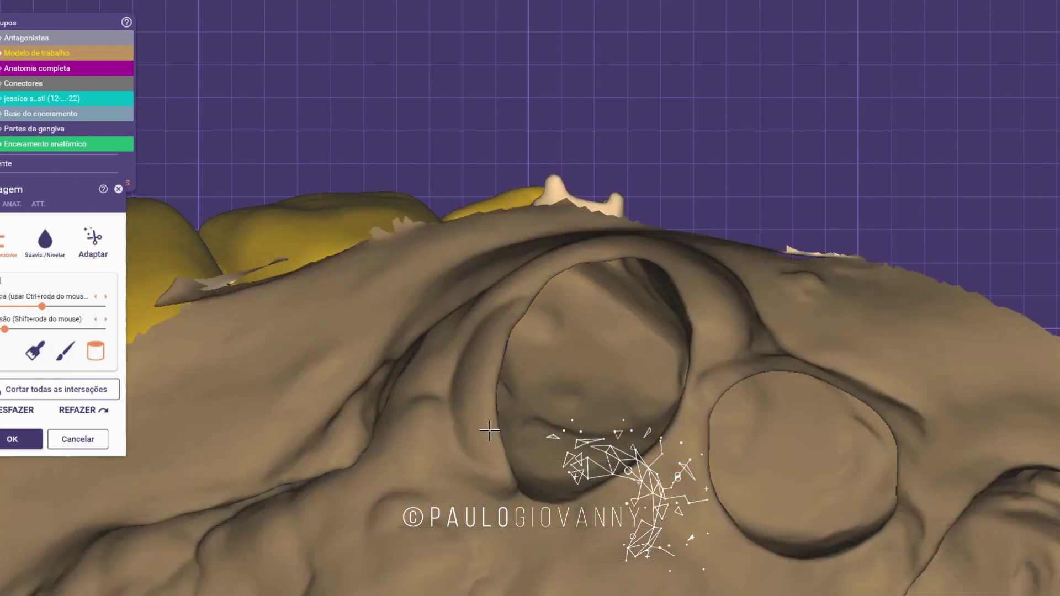
pyautogui.moveTo(489, 430)
pyautogui.mouseDown(button='right')
pyautogui.moveTo(504, 428)
pyautogui.moveTo(260, 445)
pyautogui.moveTo(521, 395)
pyautogui.moveTo(573, 320)
pyautogui.moveTo(571, 355)
pyautogui.moveTo(497, 442)
pyautogui.moveTo(402, 471)
pyautogui.mouseUp(button='right')
pyautogui.scroll(2, 571, 354)
pyautogui.keyDown('ctrl'); pyautogui.keyDown('shift'); pyautogui.scroll(-5, 570, 355); pyautogui.keyUp('shift'); pyautogui.keyUp('ctrl')
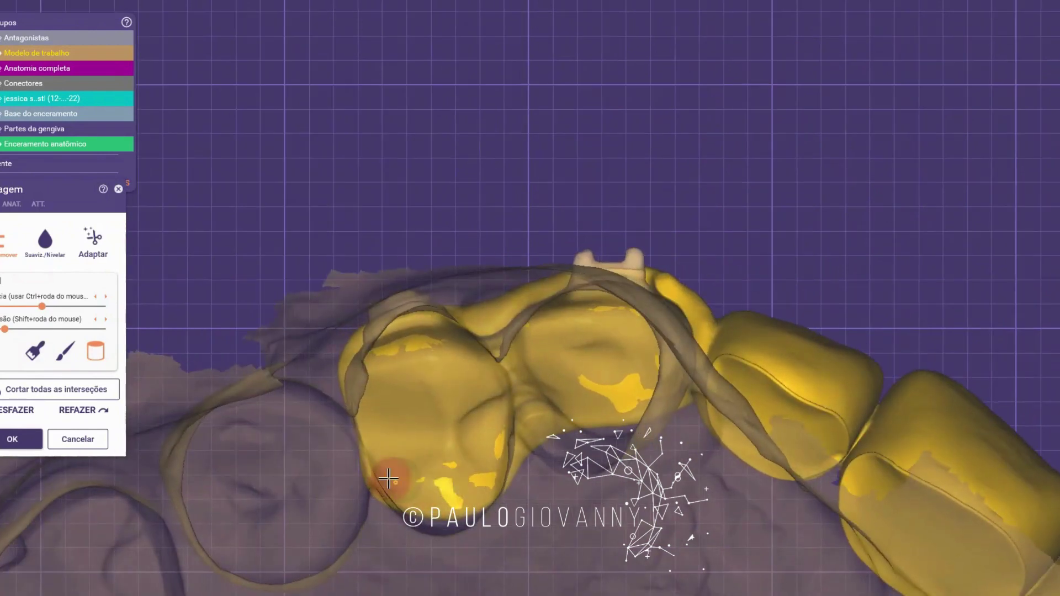
pyautogui.moveTo(471, 468); pyautogui.dragTo(472, 476, button='right')
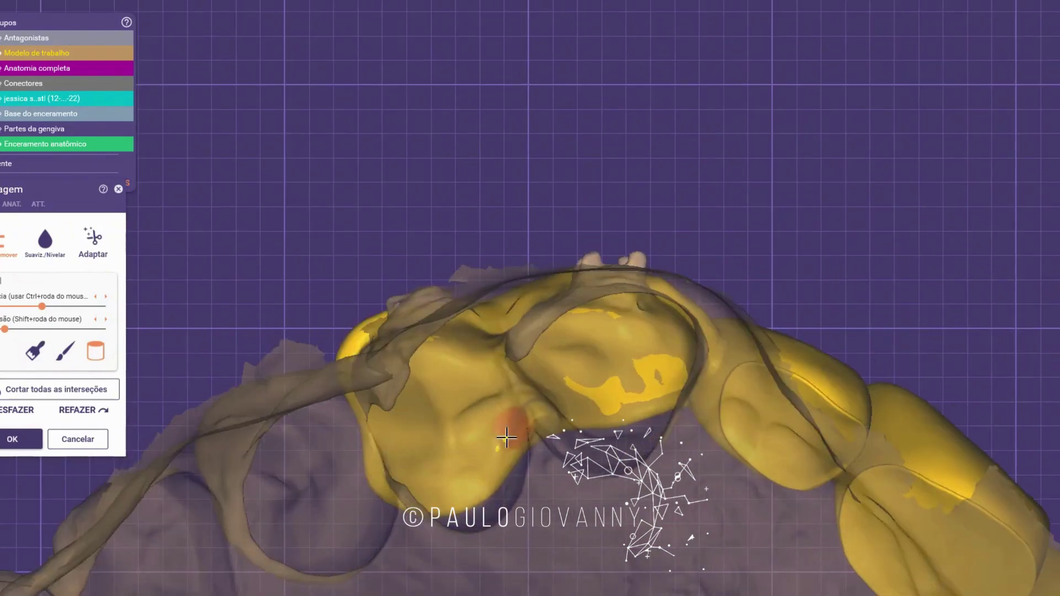
pyautogui.moveTo(506, 437)
pyautogui.mouseDown(button='right')
pyautogui.moveTo(655, 386)
pyautogui.moveTo(586, 376)
pyautogui.moveTo(647, 369)
pyautogui.moveTo(650, 355)
pyautogui.mouseUp(button='right')
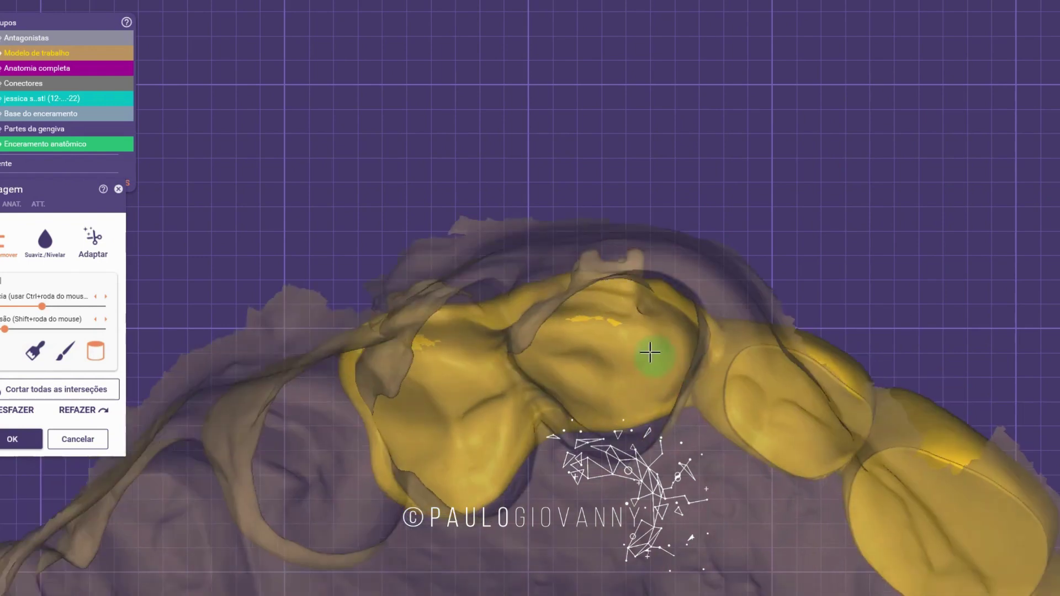
pyautogui.moveTo(596, 322); pyautogui.dragTo(469, 348, button='right')
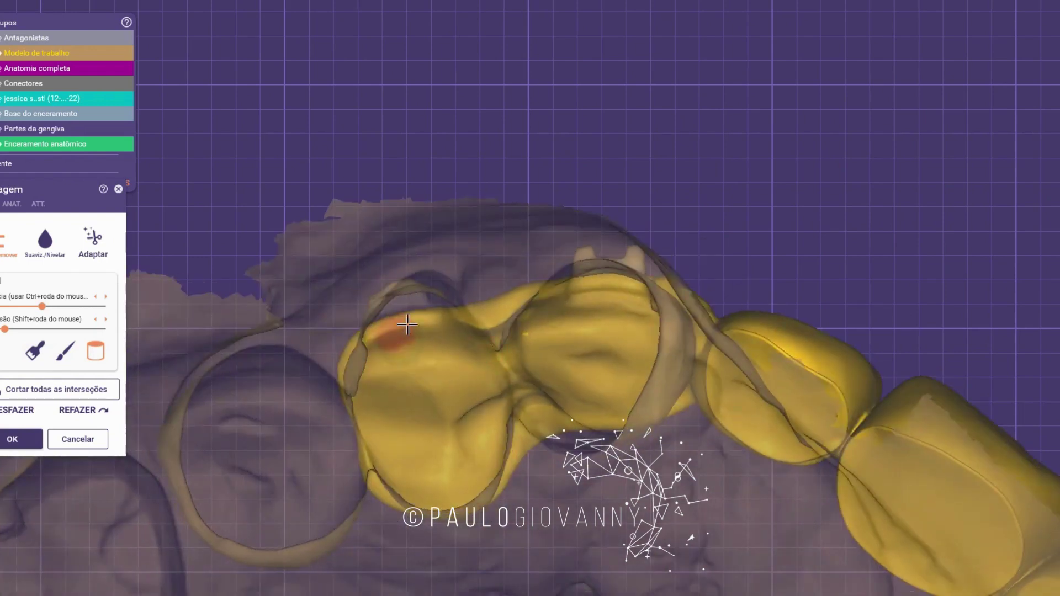
# Step: Examine the fit of the trimmed wax-up on the opaque working model from the buccal side
pyautogui.press('j')
pyautogui.press('j')
pyautogui.moveTo(502, 310); pyautogui.dragTo(717, 426, button='right')
pyautogui.press('j')
pyautogui.scroll(-2, 549, 303)
pyautogui.middleClick(692, 402)
pyautogui.scroll(-2, 701, 412)
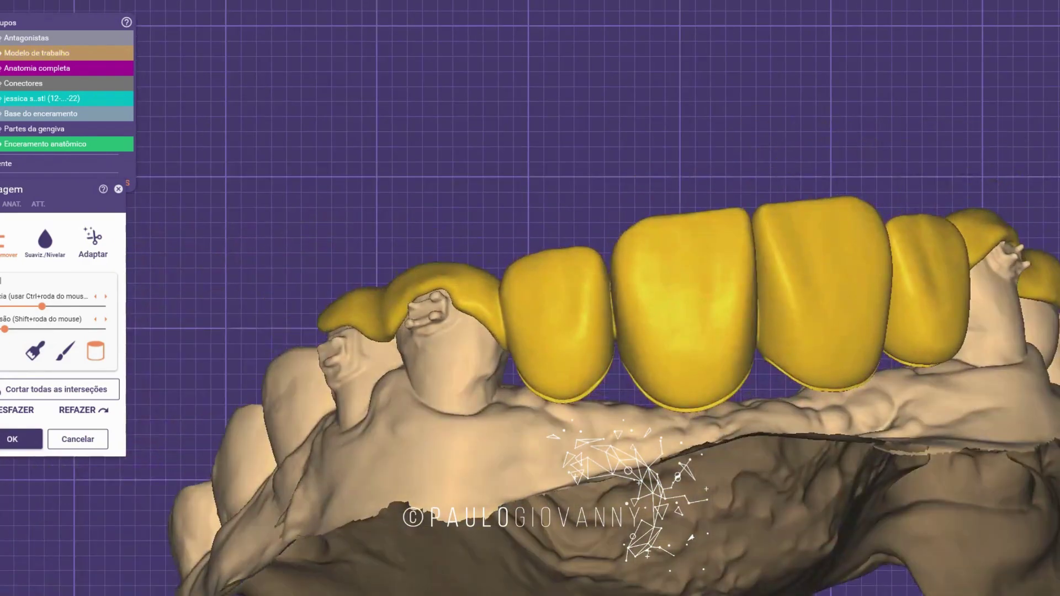
pyautogui.click(1053, 560)
pyautogui.scroll(-1, 587, 302)
# Step: Hide the working model and smooth the faceted cervical base of tooth 21 with a larger, stronger smoothing brush
pyautogui.moveTo(587, 302); pyautogui.dragTo(546, 381, button='right')
pyautogui.scroll(4, 547, 381)
pyautogui.press('j')
pyautogui.keyDown('ctrl'); pyautogui.scroll(-1, 531, 286); pyautogui.keyUp('ctrl')
pyautogui.moveTo(531, 286)
pyautogui.mouseDown(button='right')
pyautogui.moveTo(584, 369)
pyautogui.moveTo(574, 408)
pyautogui.moveTo(561, 390)
pyautogui.moveTo(563, 407)
pyautogui.moveTo(515, 383)
pyautogui.mouseUp(button='right')
pyautogui.press('Tab')
pyautogui.keyDown('ctrl'); pyautogui.scroll(1, 566, 401); pyautogui.keyUp('ctrl')
pyautogui.keyDown('ctrl'); pyautogui.scroll(1, 534, 404); pyautogui.keyUp('ctrl')
pyautogui.keyDown('shift'); pyautogui.scroll(2, 534, 403); pyautogui.keyUp('shift')
pyautogui.scroll(3, 514, 382)
pyautogui.keyDown('shift'); pyautogui.scroll(-2, 515, 382); pyautogui.keyUp('shift')
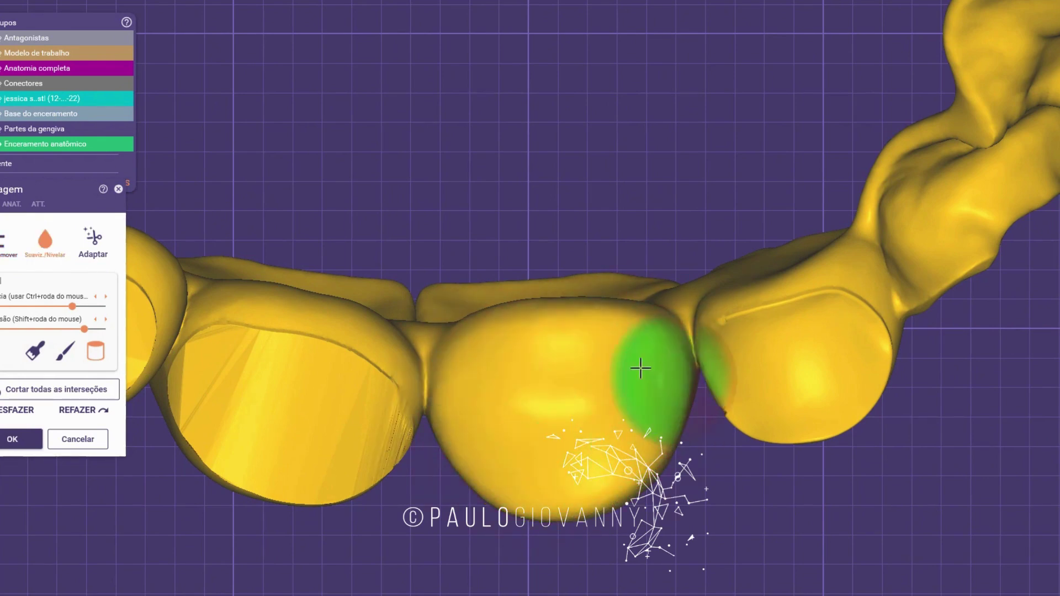
# Step: Smooth the faceted cervical base of tooth 22 into a rounded surface
pyautogui.moveTo(535, 367); pyautogui.dragTo(464, 344, button='right')
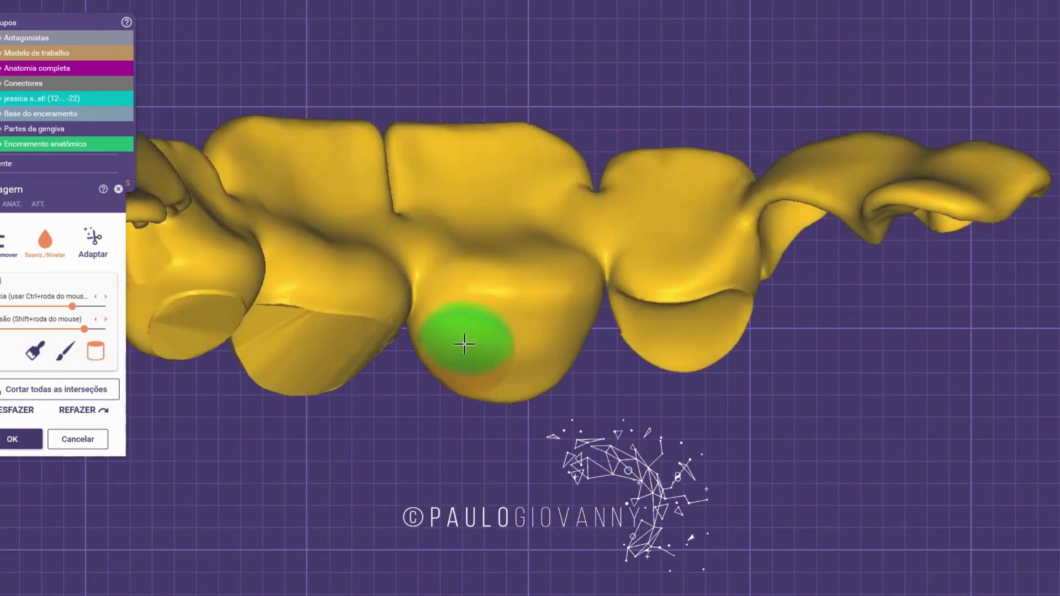
pyautogui.moveTo(646, 274); pyautogui.dragTo(568, 363, button='right')
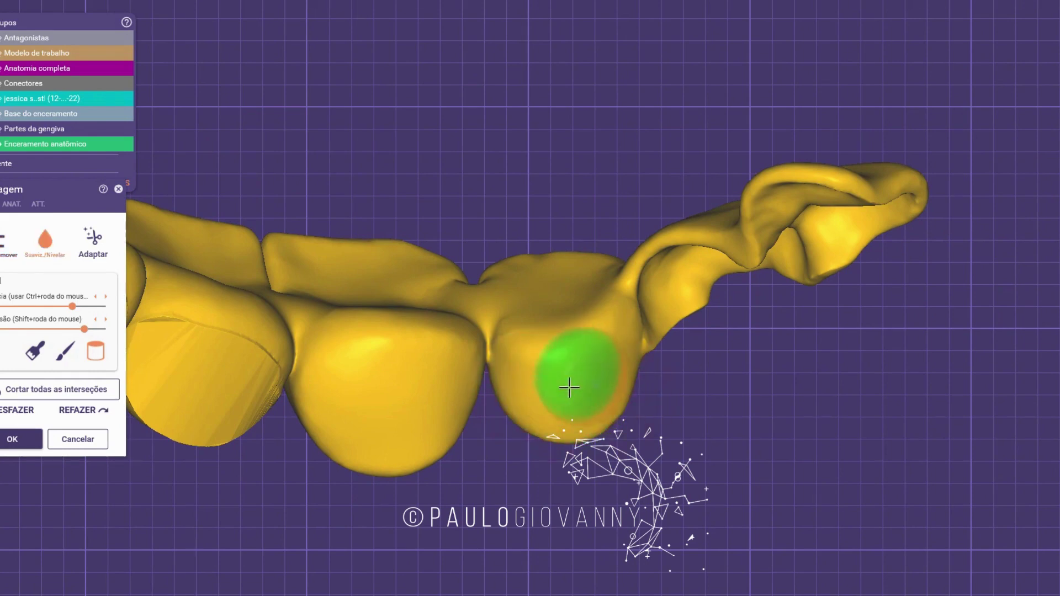
pyautogui.scroll(-2, 547, 324)
pyautogui.moveTo(548, 325)
pyautogui.mouseDown(button='right')
pyautogui.moveTo(537, 333)
pyautogui.moveTo(546, 343)
pyautogui.mouseUp(button='right')
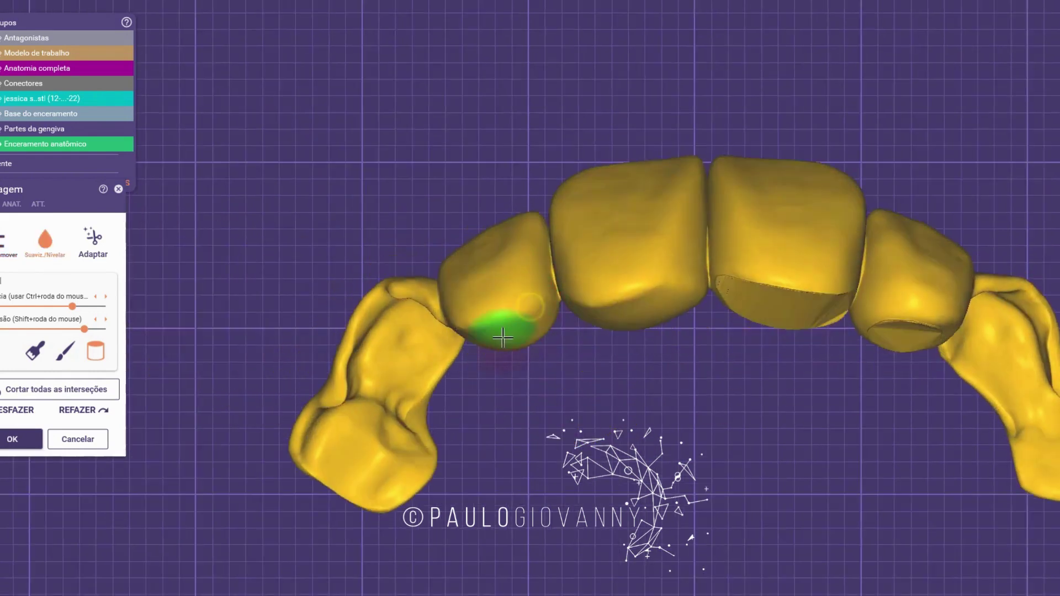
# Step: Smooth the faceted cervical base of tooth 11 into a rounded surface
pyautogui.middleClick(630, 272)
pyautogui.moveTo(684, 267); pyautogui.dragTo(638, 350, button='right')
pyautogui.scroll(2, 639, 350)
pyautogui.keyDown('shift'); pyautogui.scroll(-2, 623, 370); pyautogui.keyUp('shift')
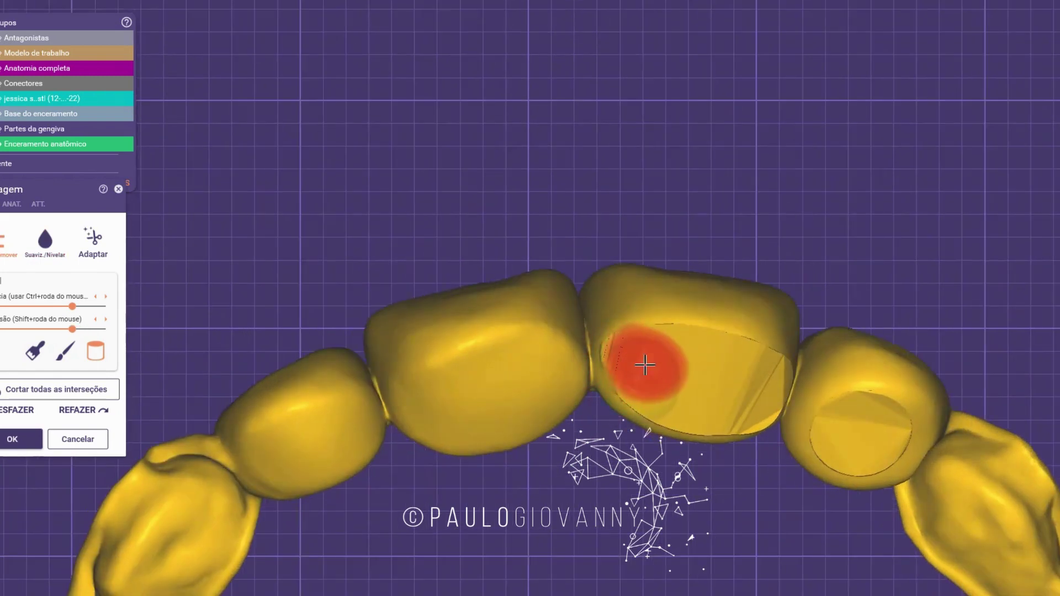
pyautogui.moveTo(720, 383); pyautogui.dragTo(672, 362, button='right')
pyautogui.keyDown('shift'); pyautogui.scroll(2, 667, 361); pyautogui.keyUp('shift')
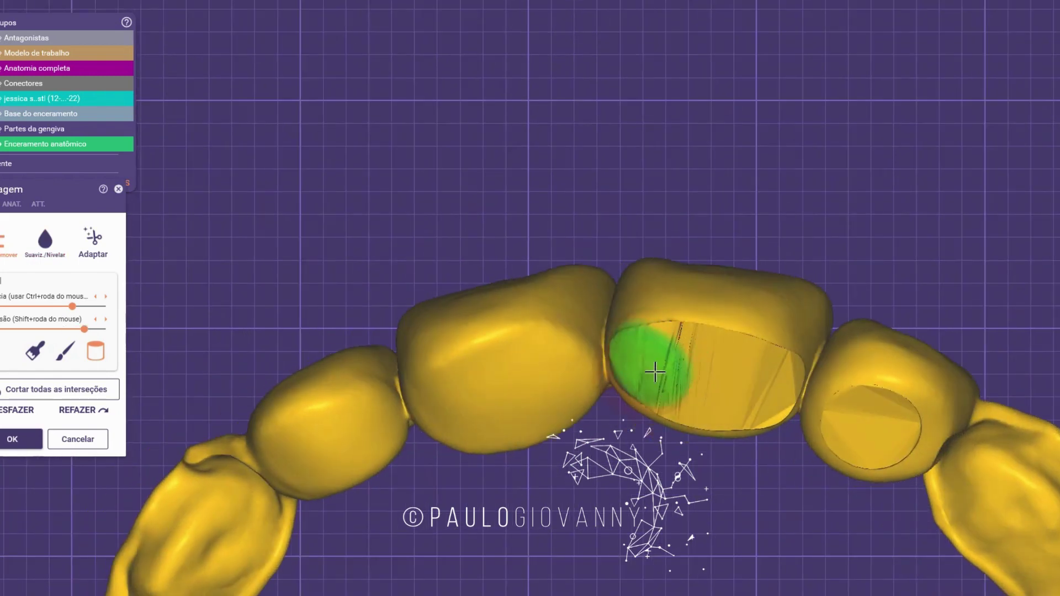
pyautogui.moveTo(655, 372)
pyautogui.mouseDown()
pyautogui.moveTo(762, 379)
pyautogui.moveTo(681, 348)
pyautogui.moveTo(710, 350)
pyautogui.moveTo(704, 409)
pyautogui.moveTo(752, 402)
pyautogui.moveTo(755, 383)
pyautogui.mouseUp()
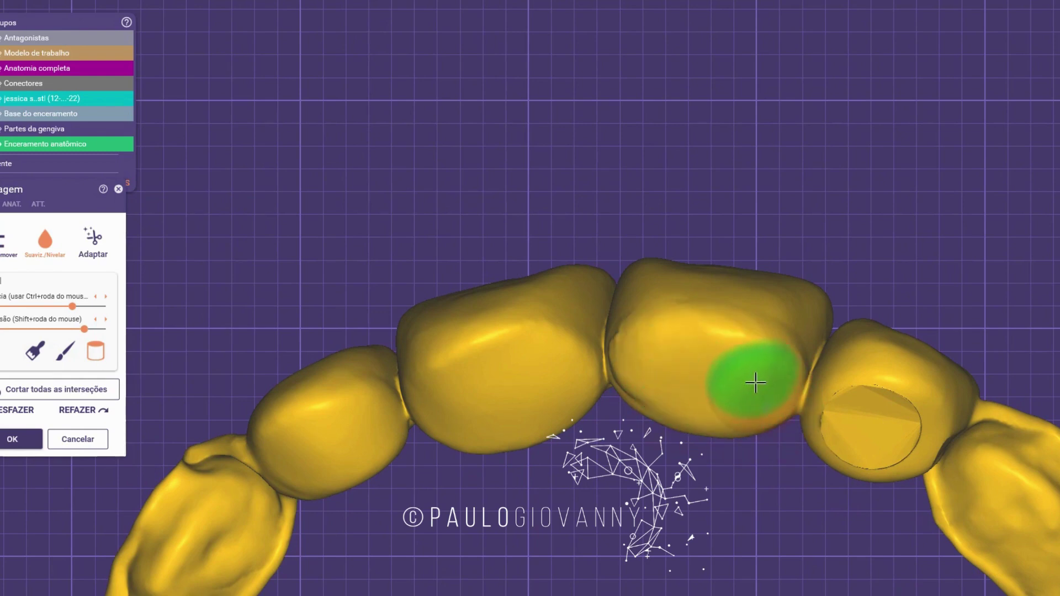
# Step: Smooth the faceted cervical base of tooth 12 into a rounded surface
pyautogui.moveTo(755, 382); pyautogui.dragTo(648, 389, button='right')
pyautogui.moveTo(708, 345); pyautogui.dragTo(695, 407, button='right')
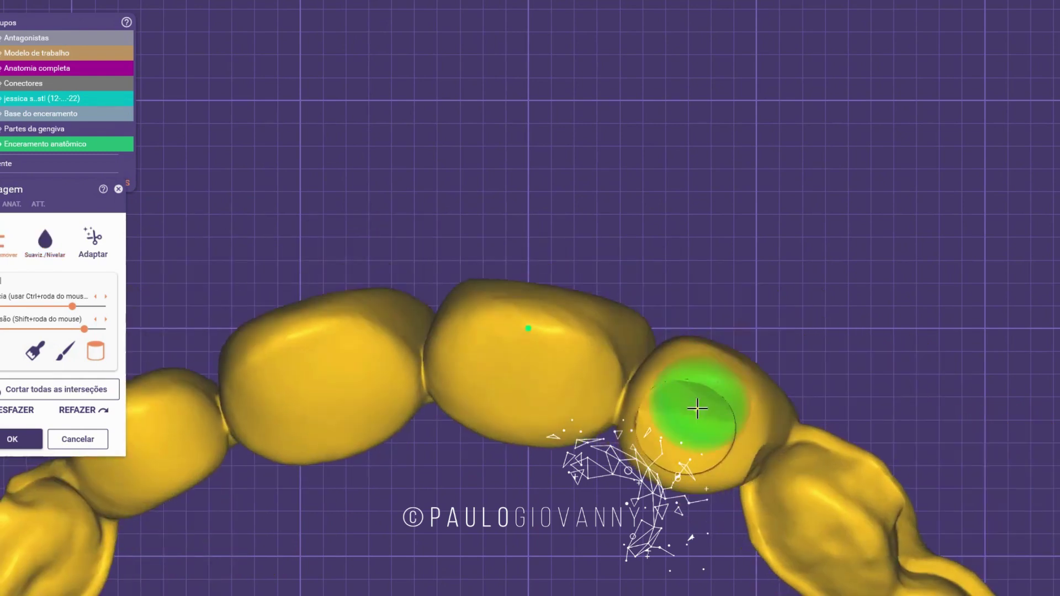
pyautogui.moveTo(696, 407)
pyautogui.mouseDown()
pyautogui.moveTo(688, 428)
pyautogui.moveTo(660, 407)
pyautogui.moveTo(707, 410)
pyautogui.mouseUp()
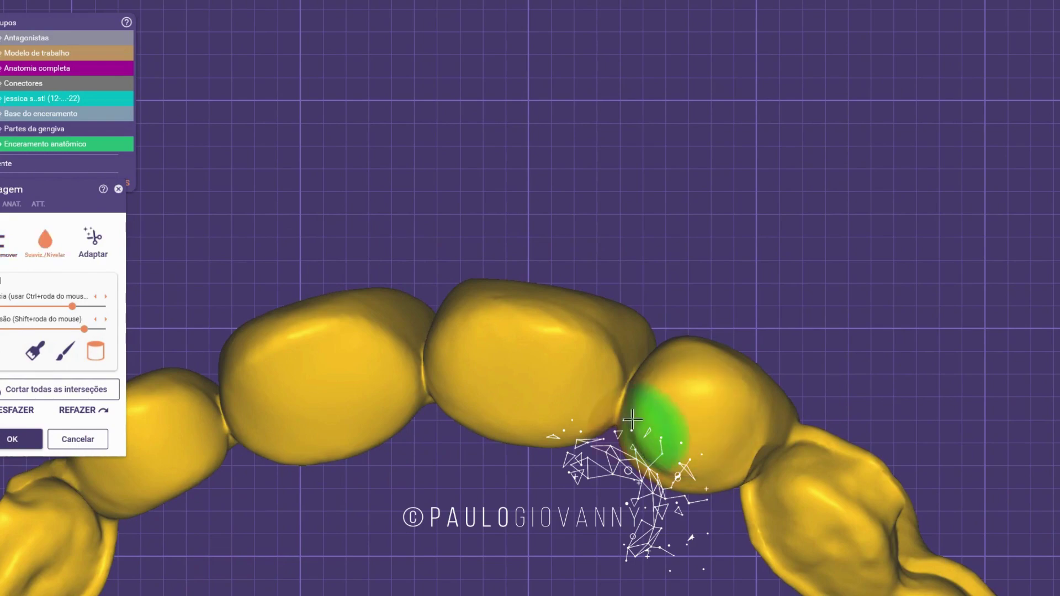
# Step: Show the working model again and examine the smoothed wax-up on it from the buccal and occlusal sides
pyautogui.moveTo(702, 439)
pyautogui.mouseDown(button='right')
pyautogui.moveTo(552, 293)
pyautogui.moveTo(461, 331)
pyautogui.moveTo(485, 372)
pyautogui.mouseUp(button='right')
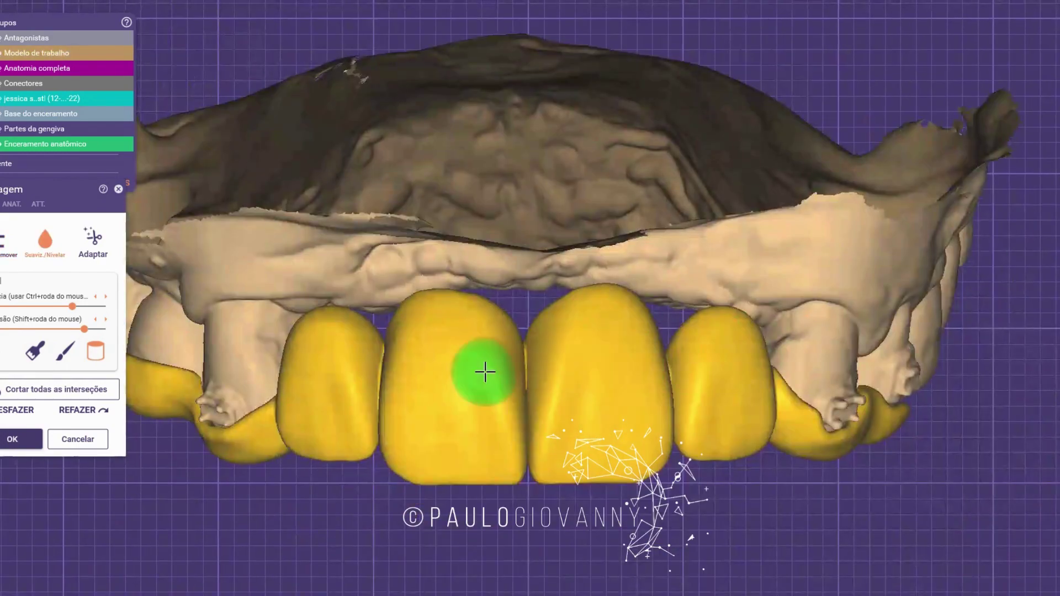
pyautogui.moveTo(469, 286); pyautogui.dragTo(464, 313, button='right')
pyautogui.scroll(2, 441, 309)
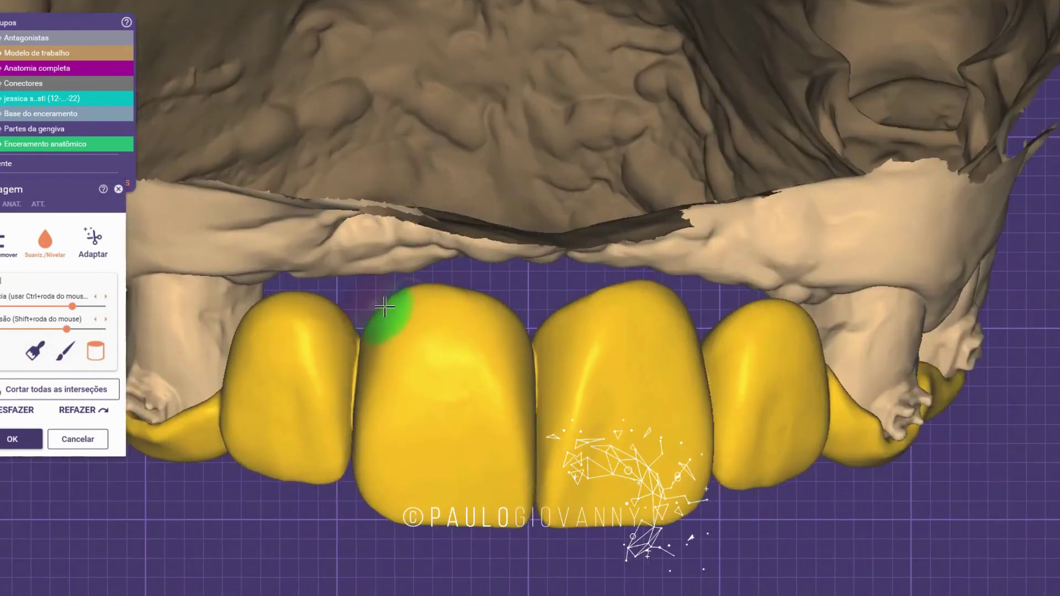
pyautogui.middleClick(531, 382)
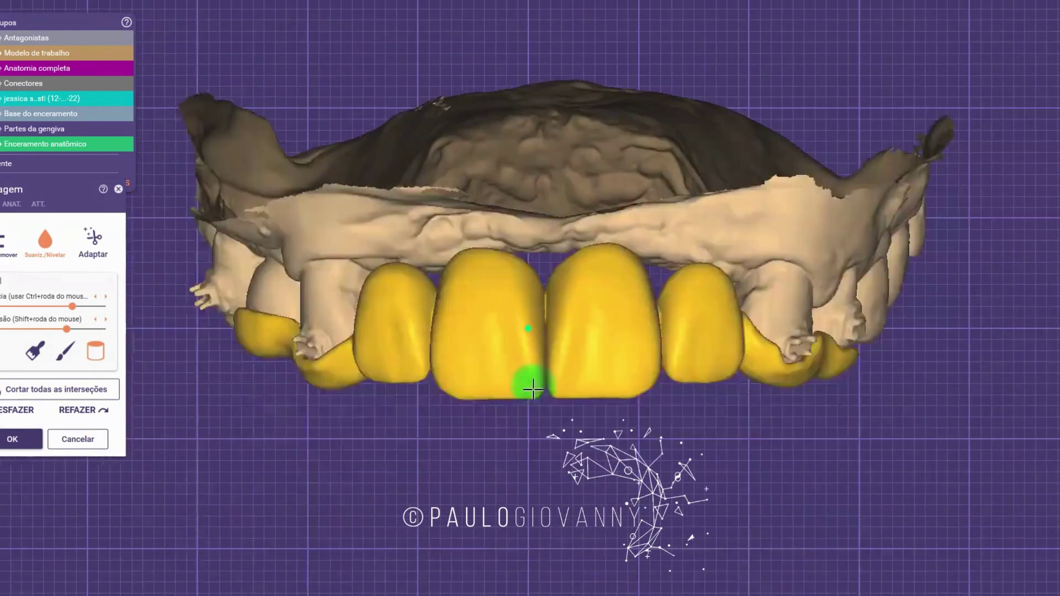
pyautogui.moveTo(532, 383); pyautogui.dragTo(559, 403, button='right')
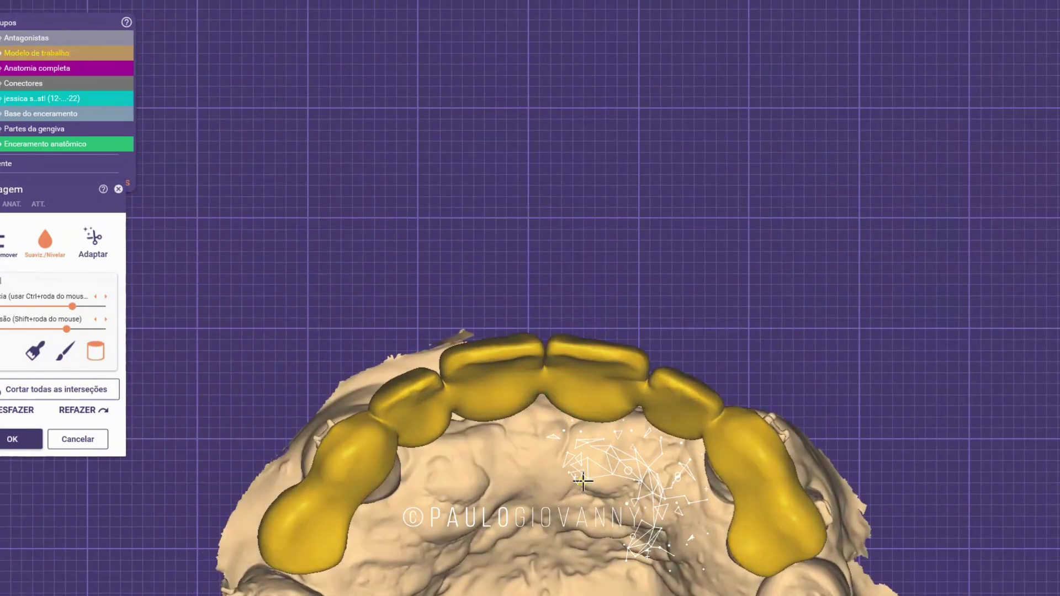
pyautogui.moveTo(580, 485); pyautogui.dragTo(601, 223, button='middle')
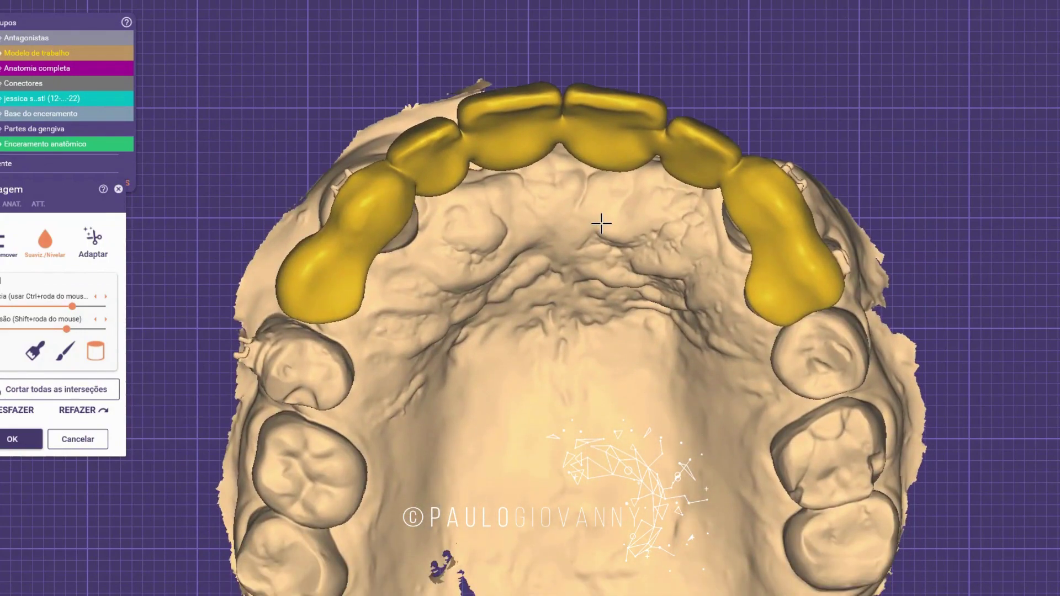
pyautogui.moveTo(603, 209); pyautogui.dragTo(611, 176, button='right')
# Step: Hide the wax-up briefly to inspect the bare edentulous ridge, and restore it for comparison from the buccal side
pyautogui.keyDown('ctrl'); pyautogui.middleClick(756, 117); pyautogui.keyUp('ctrl')
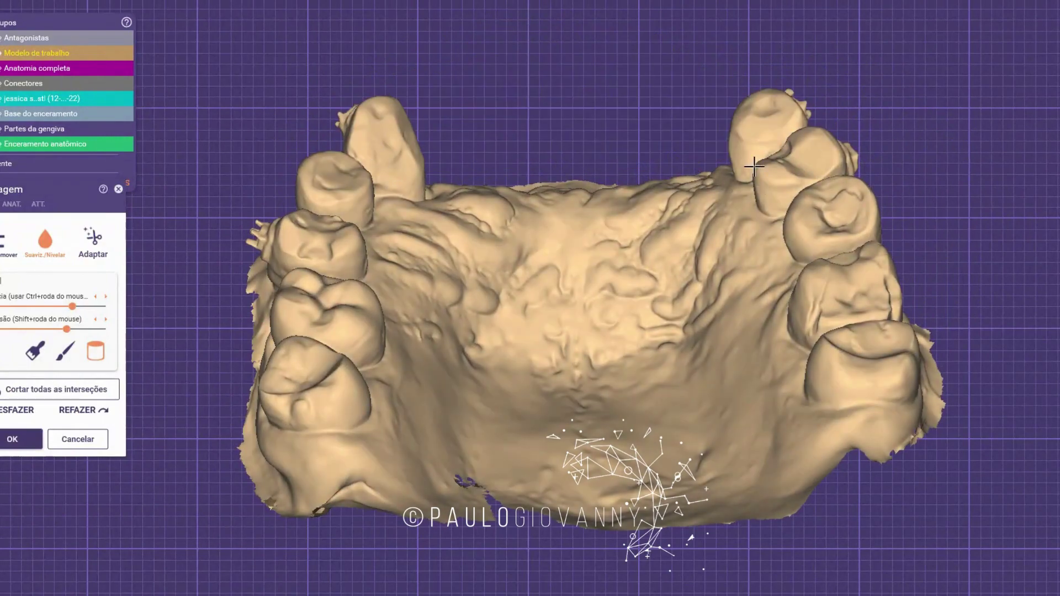
pyautogui.keyDown('ctrl'); pyautogui.middleClick(586, 127); pyautogui.keyUp('ctrl')
pyautogui.middleClick(586, 127)
pyautogui.scroll(-1, 587, 127)
pyautogui.moveTo(587, 127); pyautogui.dragTo(624, 177, button='right')
pyautogui.scroll(3, 535, 350)
pyautogui.moveTo(543, 349)
pyautogui.mouseDown(button='right')
pyautogui.moveTo(492, 362)
pyautogui.moveTo(529, 370)
pyautogui.moveTo(538, 356)
pyautogui.mouseUp(button='right')
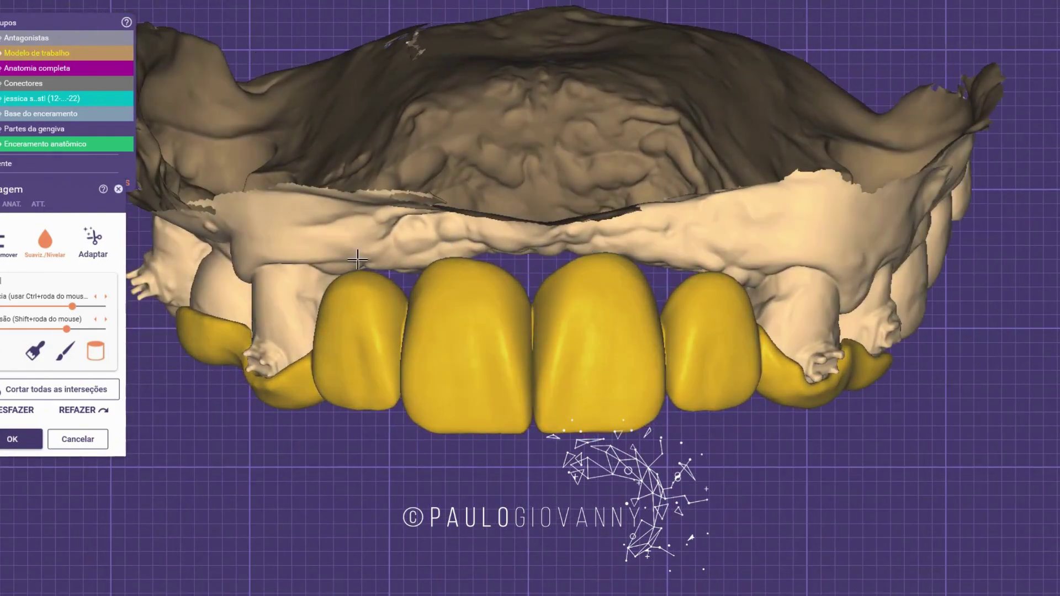
pyautogui.scroll(-3, 548, 345)
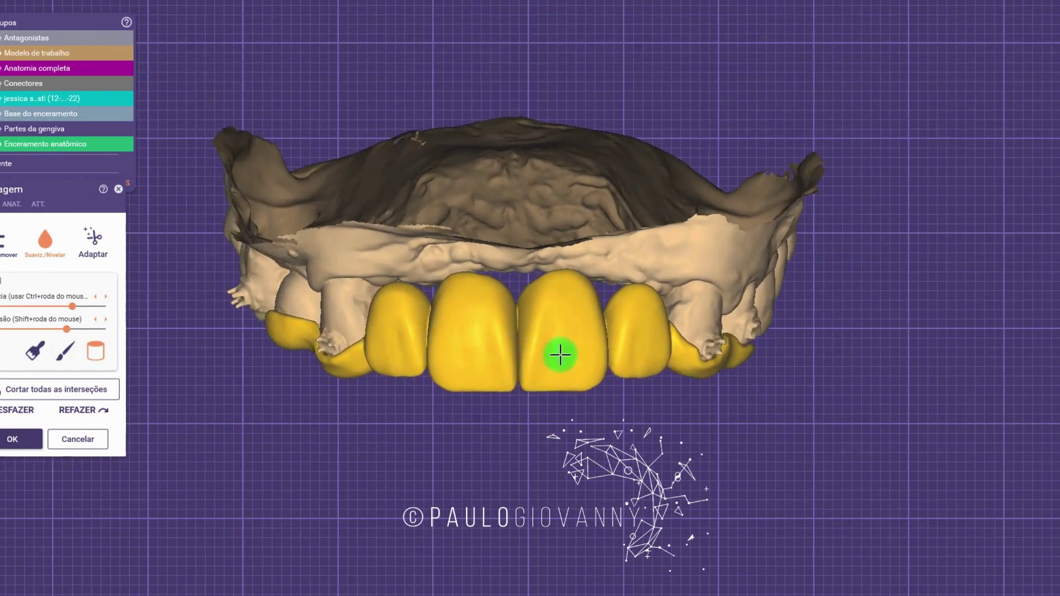
# Step: Examine the cervical ends of teeth 12 to 22 against the edentulous ridge from the buccal side
pyautogui.moveTo(667, 375); pyautogui.dragTo(539, 400, button='right')
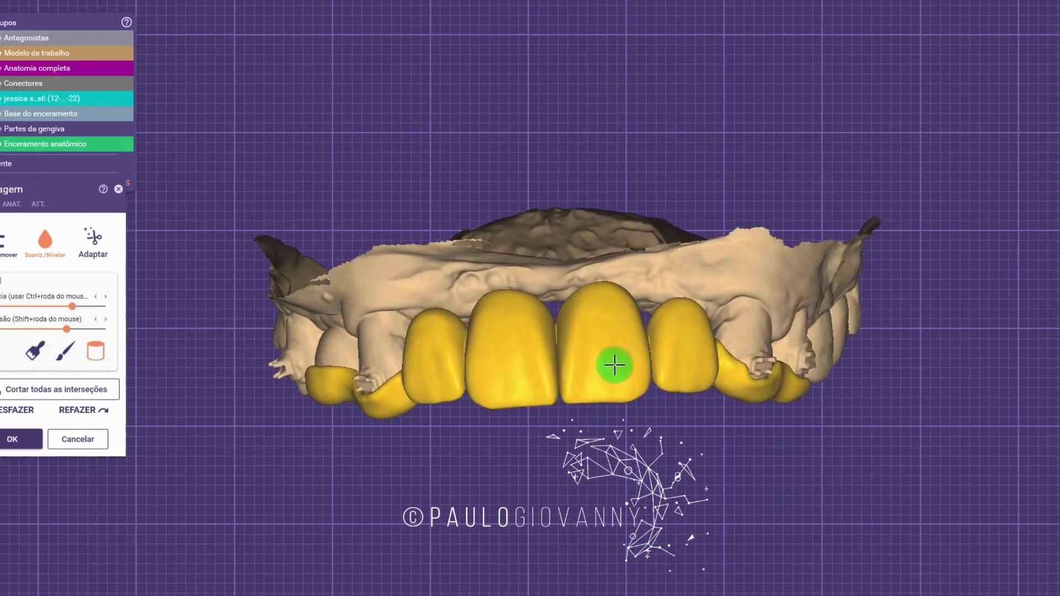
pyautogui.moveTo(571, 408); pyautogui.dragTo(560, 402, button='right')
pyautogui.scroll(3, 557, 401)
pyautogui.moveTo(458, 398)
pyautogui.mouseDown(button='right')
pyautogui.moveTo(402, 355)
pyautogui.moveTo(396, 425)
pyautogui.mouseUp(button='right')
pyautogui.keyDown('ctrl'); pyautogui.middleClick(573, 439); pyautogui.keyUp('ctrl')
pyautogui.scroll(-1, 599, 364)
pyautogui.moveTo(598, 364)
pyautogui.mouseDown(button='right')
pyautogui.moveTo(619, 378)
pyautogui.moveTo(570, 341)
pyautogui.moveTo(537, 336)
pyautogui.moveTo(605, 346)
pyautogui.mouseUp(button='right')
pyautogui.keyDown('ctrl'); pyautogui.middleClick(571, 341); pyautogui.keyUp('ctrl')
pyautogui.scroll(2, 525, 351)
pyautogui.moveTo(522, 325); pyautogui.dragTo(528, 369, button='right')
pyautogui.keyDown('ctrl'); pyautogui.middleClick(539, 254); pyautogui.keyUp('ctrl')
pyautogui.scroll(-1, 534, 315)
pyautogui.keyDown('ctrl'); pyautogui.middleClick(533, 315); pyautogui.keyUp('ctrl')
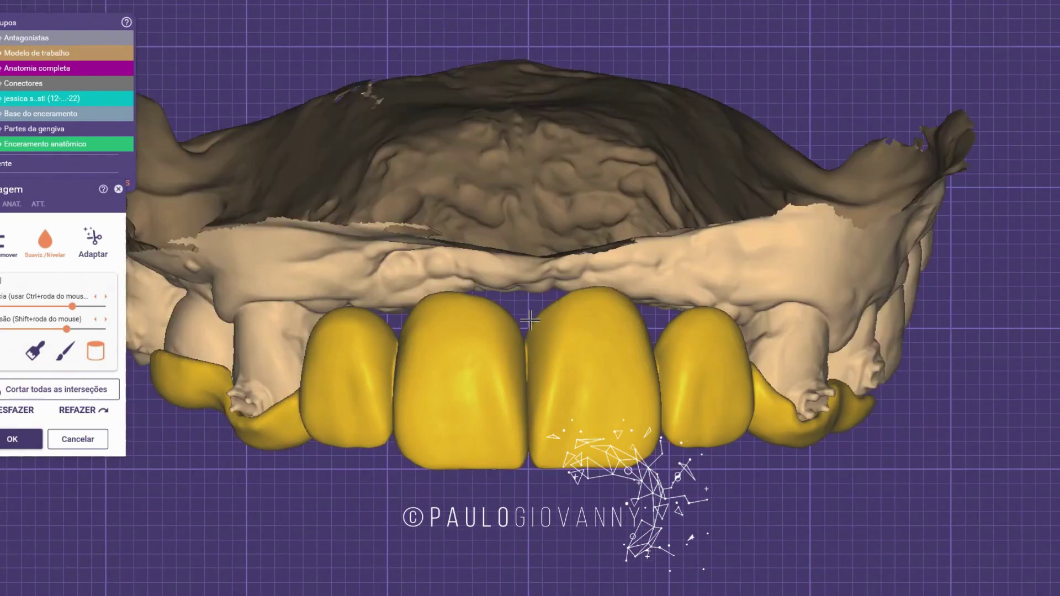
pyautogui.scroll(-1, 533, 316)
pyautogui.moveTo(534, 318); pyautogui.dragTo(523, 316, button='right')
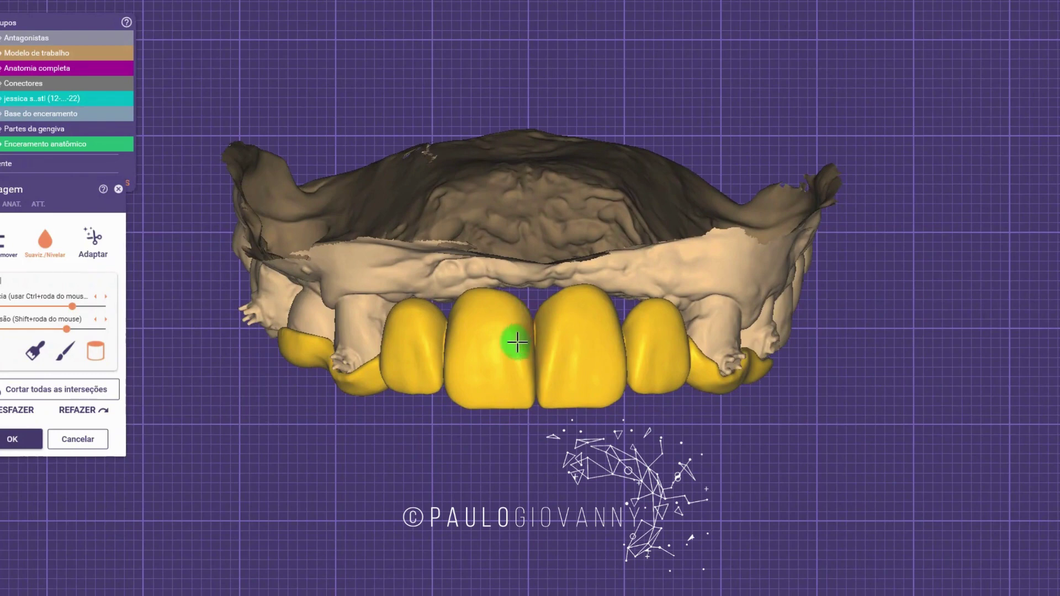
pyautogui.scroll(2, 517, 342)
pyautogui.scroll(2, 434, 278)
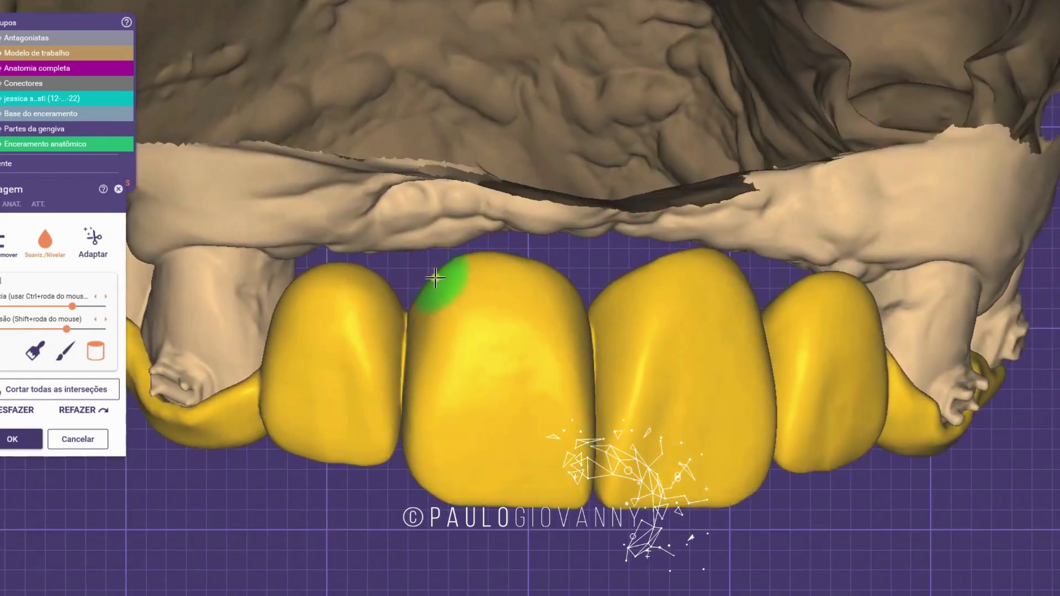
pyautogui.scroll(-5, 511, 270)
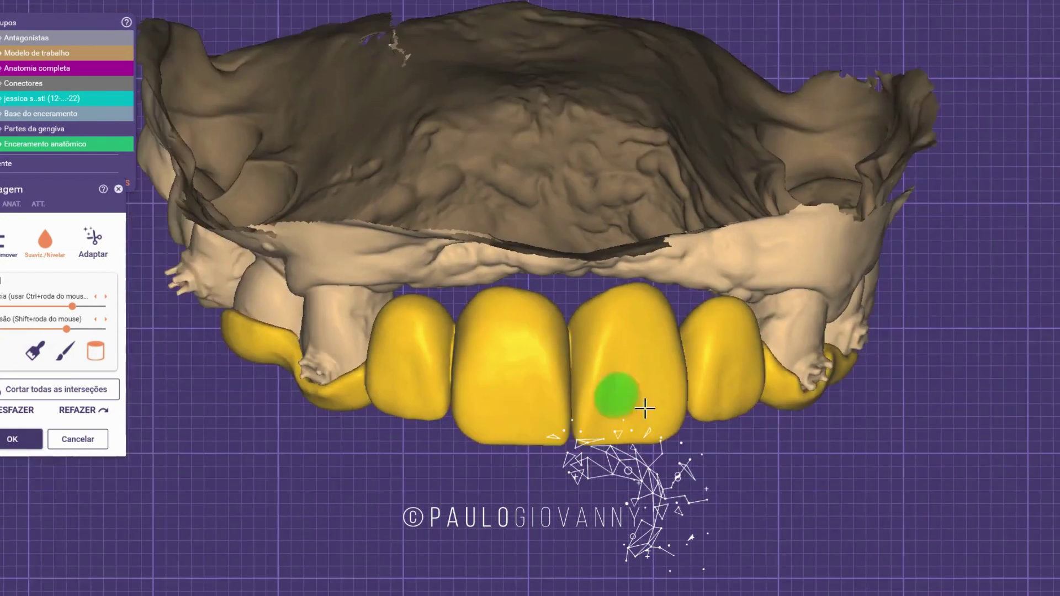